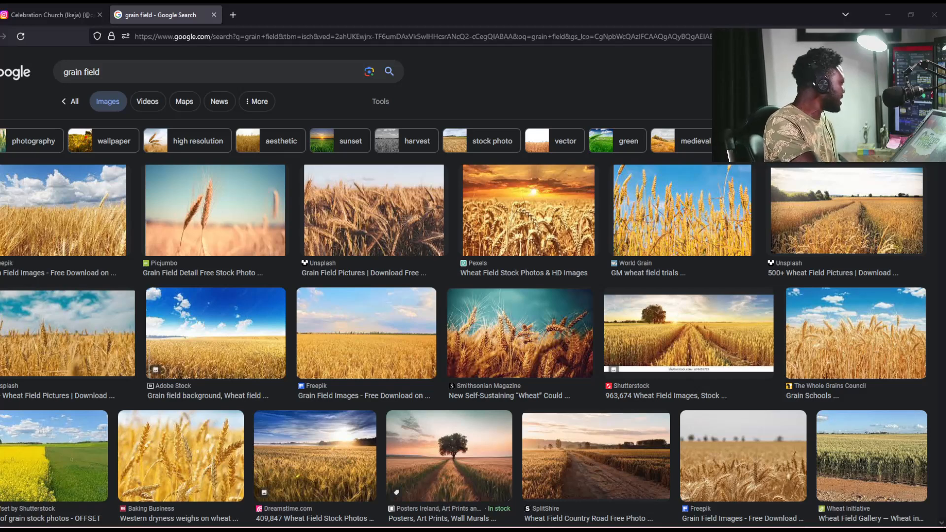
- Browse the grain field image results and preview the Freepik, Picjumbo and Smithsonian Magazine wheat photos
{"action": "key", "text": "alt+Tab"}
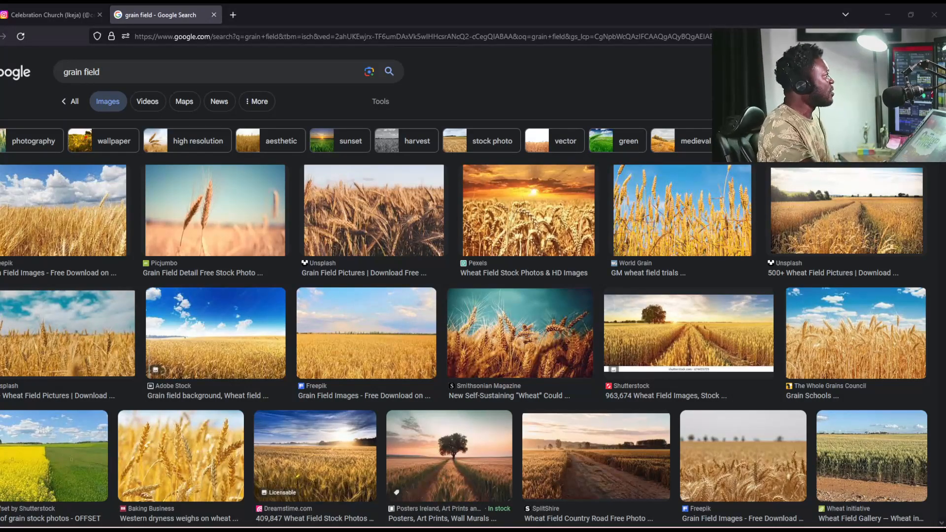
{"action": "scroll", "coordinate": [312, 314], "scroll_direction": "down", "scroll_amount": 10}
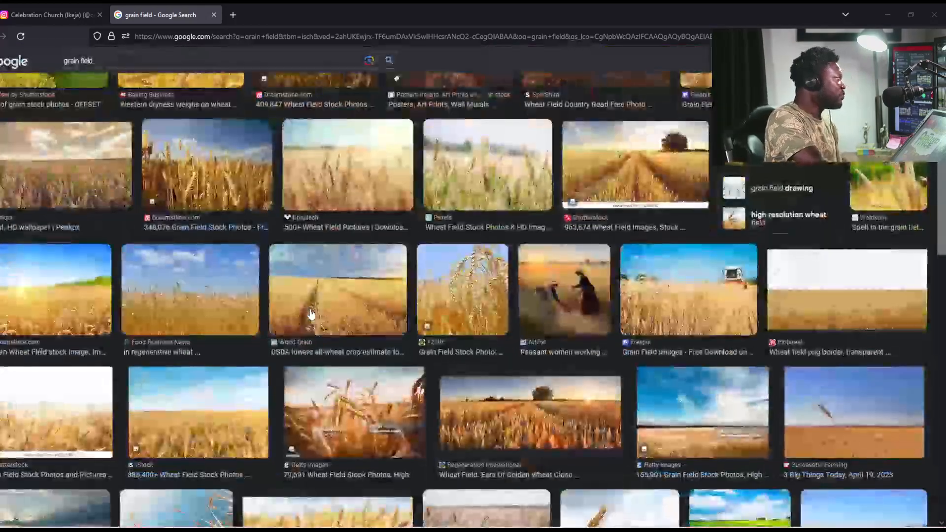
{"action": "scroll", "coordinate": [311, 313], "scroll_direction": "up", "scroll_amount": 10}
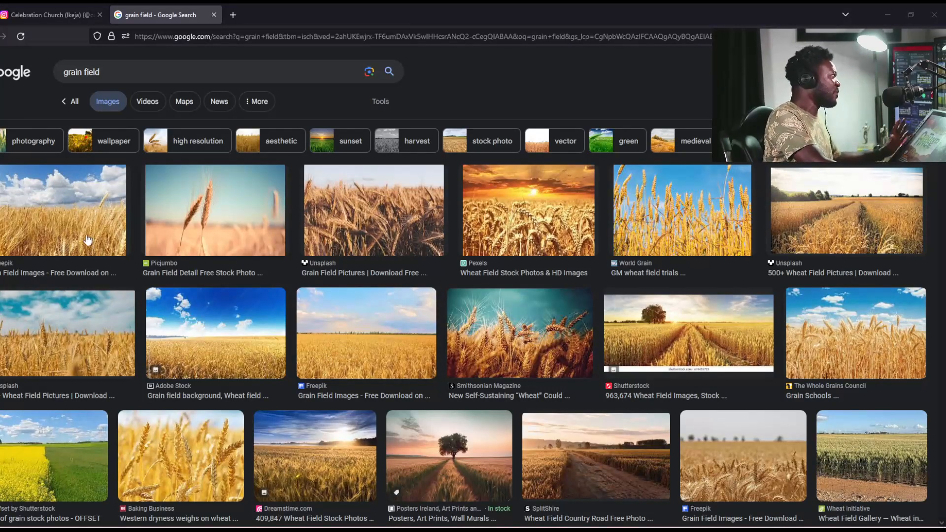
{"action": "left_click", "coordinate": [69, 214]}
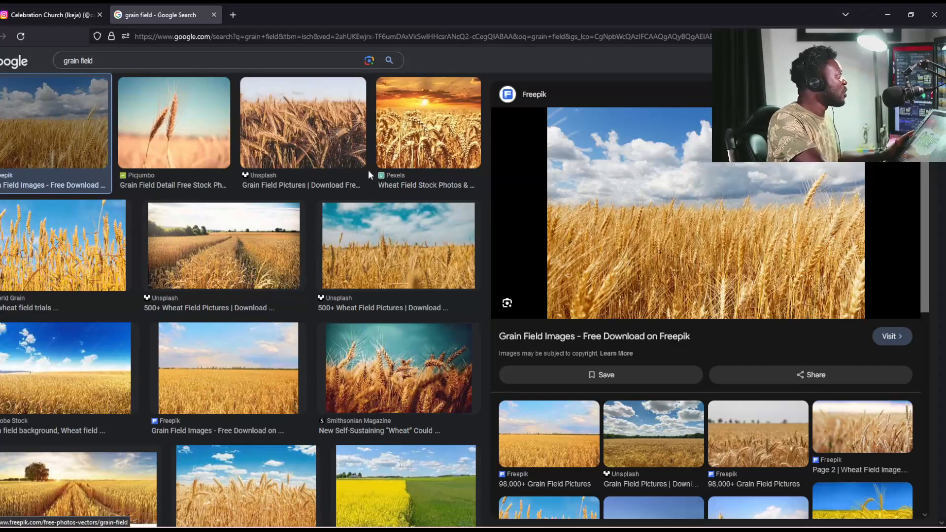
{"action": "left_click", "coordinate": [219, 141]}
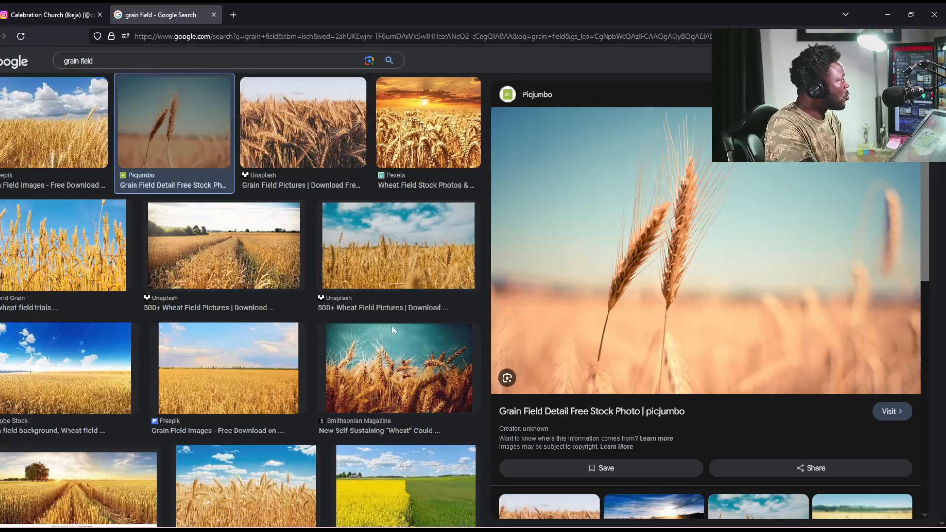
{"action": "left_click", "coordinate": [391, 345]}
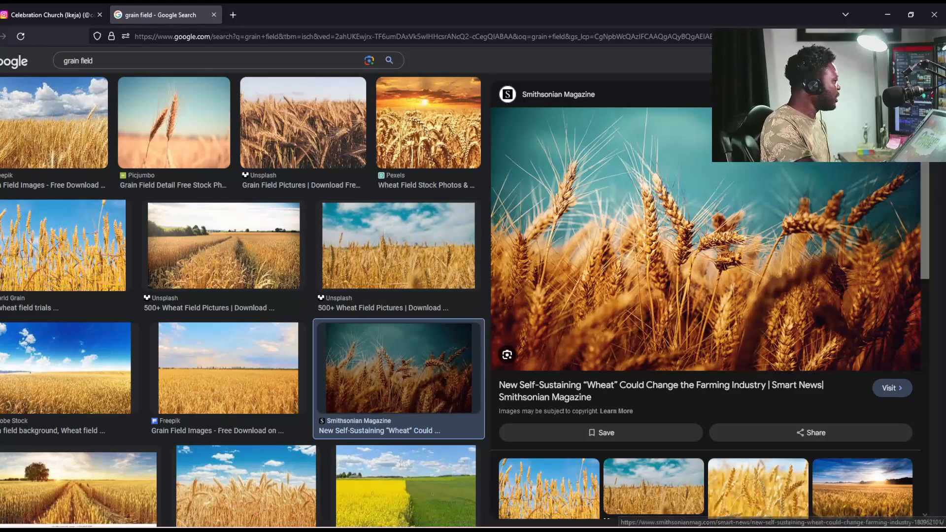
- Bring the Smithsonian Magazine wheat photo into the flyer document in Photoshop and align it with the canvas's left edge
{"action": "key", "text": "alt+Tab"}
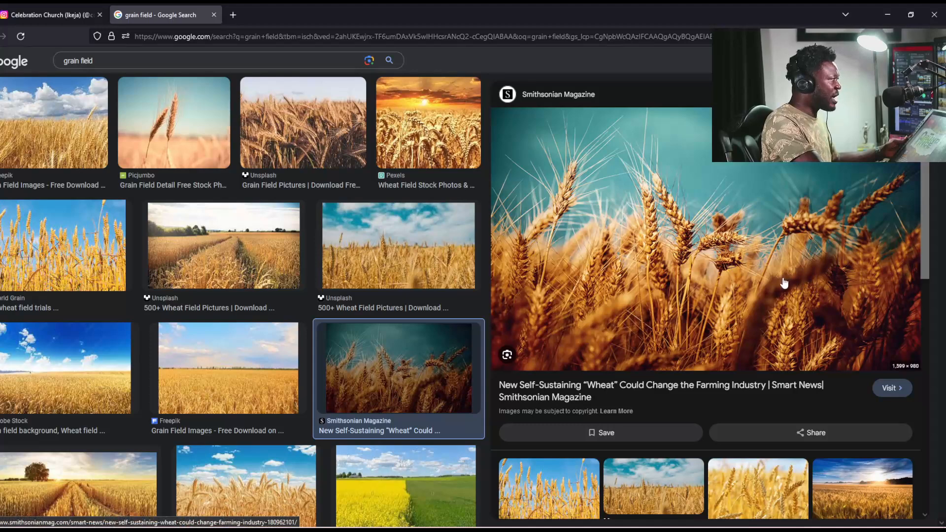
{"action": "scroll", "coordinate": [636, 418], "scroll_direction": "down", "scroll_amount": 1}
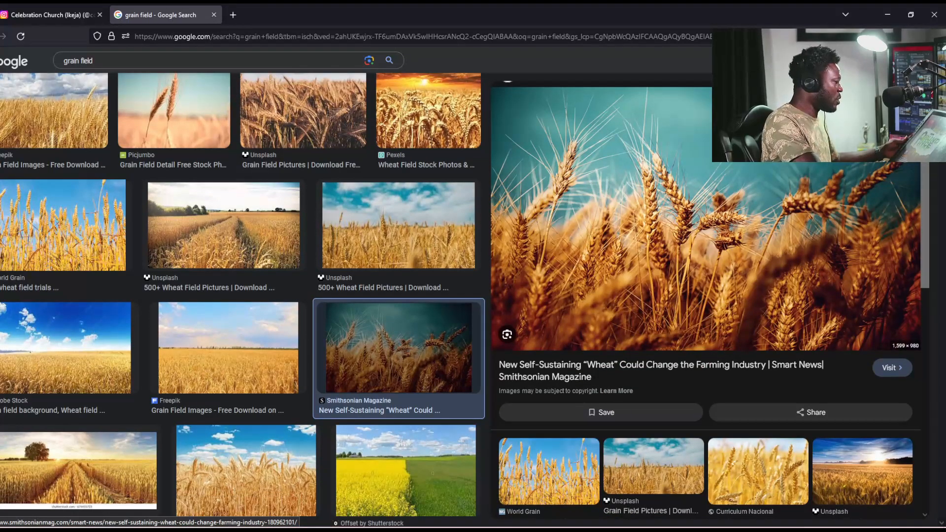
{"action": "key", "text": "alt+Tab"}
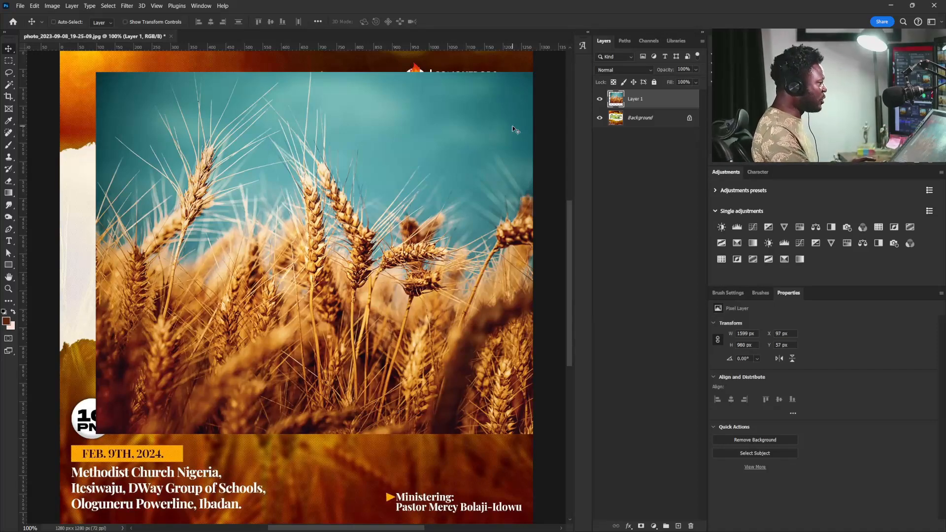
{"action": "left_click_drag", "start_coordinate": [450, 157], "coordinate": [414, 185]}
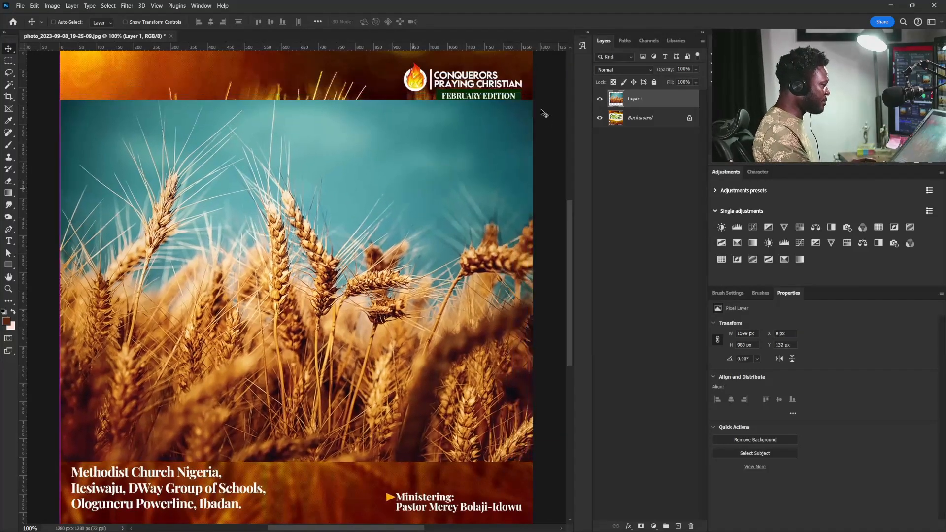
- Convert the wheat photo layer to a smart object, then scale it to about 88.5% over the lower part of the canvas
{"action": "right_click", "coordinate": [624, 104]}
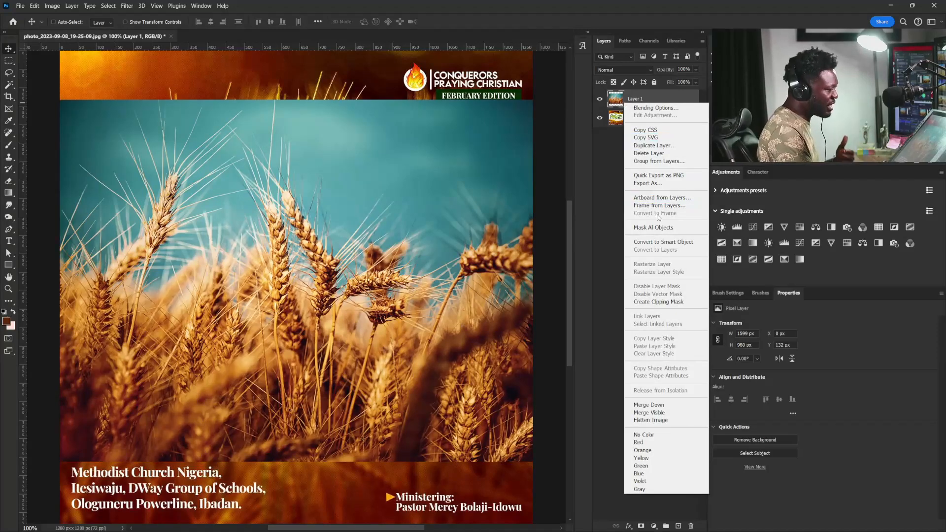
{"action": "left_click", "coordinate": [655, 241]}
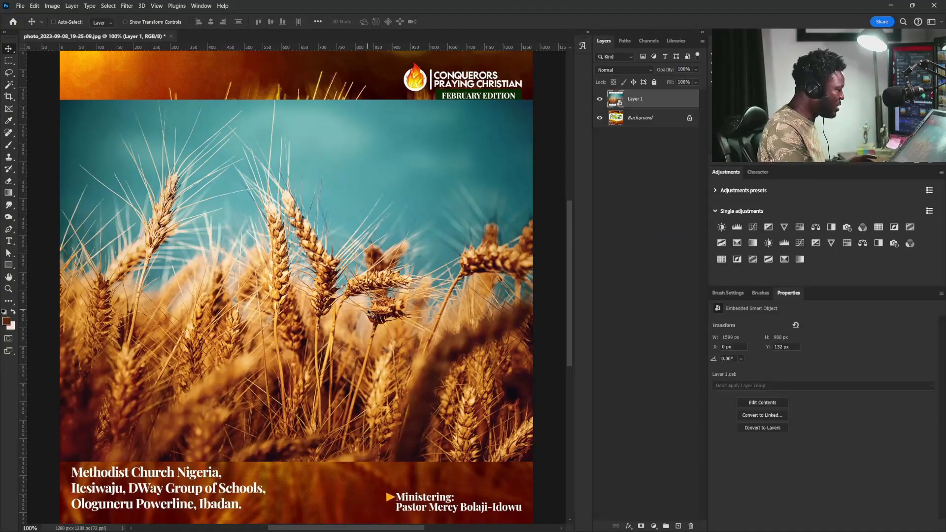
{"action": "key", "text": "ctrl+t"}
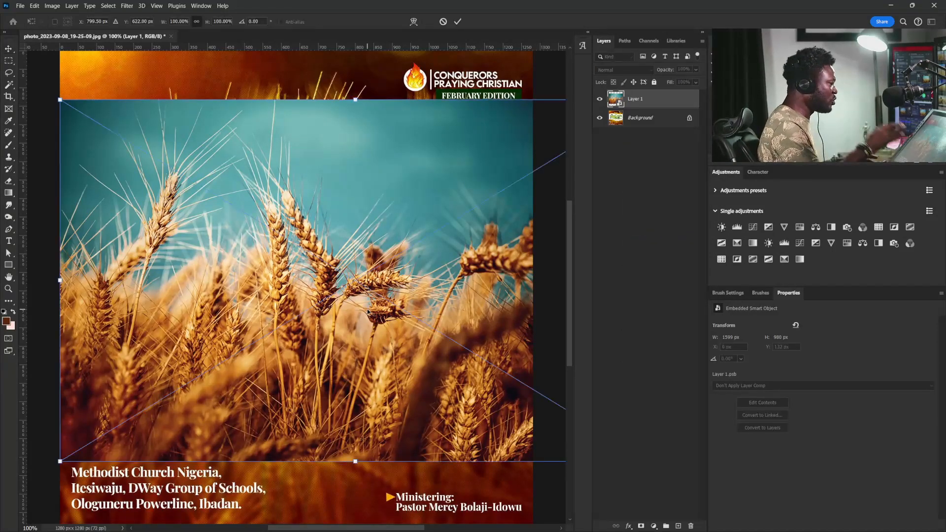
{"action": "left_click_drag", "start_coordinate": [302, 216], "coordinate": [275, 336]}
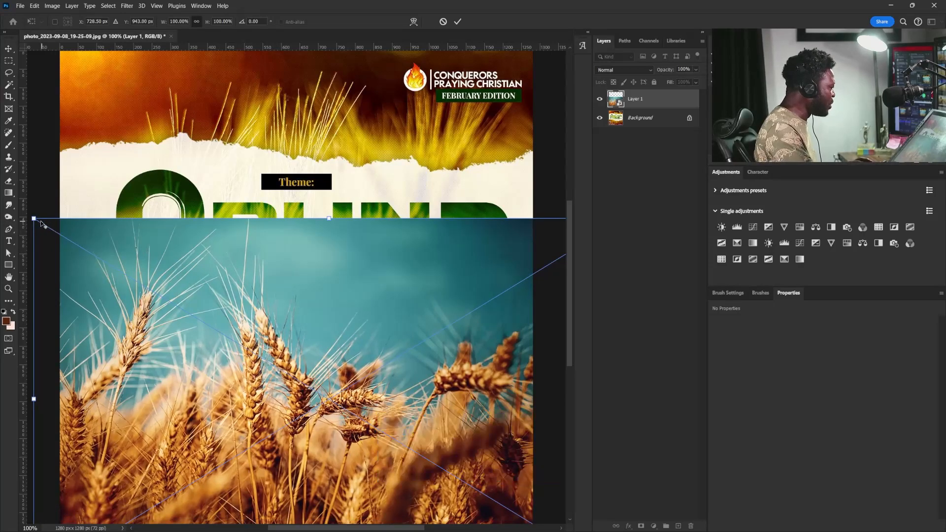
{"action": "left_click_drag", "start_coordinate": [34, 219], "coordinate": [74, 239]}
{"action": "left_click_drag", "start_coordinate": [249, 321], "coordinate": [225, 325]}
{"action": "key", "text": "Return"}
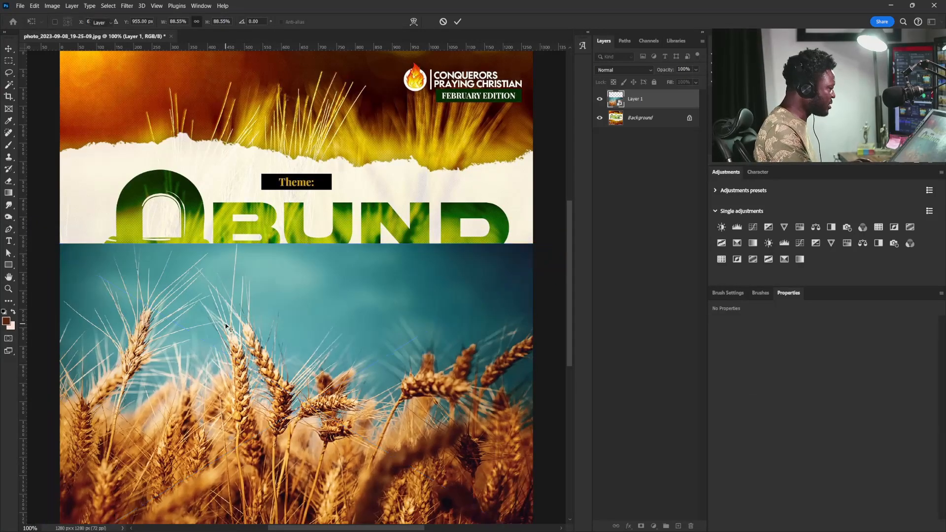
{"action": "left_click_drag", "start_coordinate": [289, 326], "coordinate": [304, 331]}
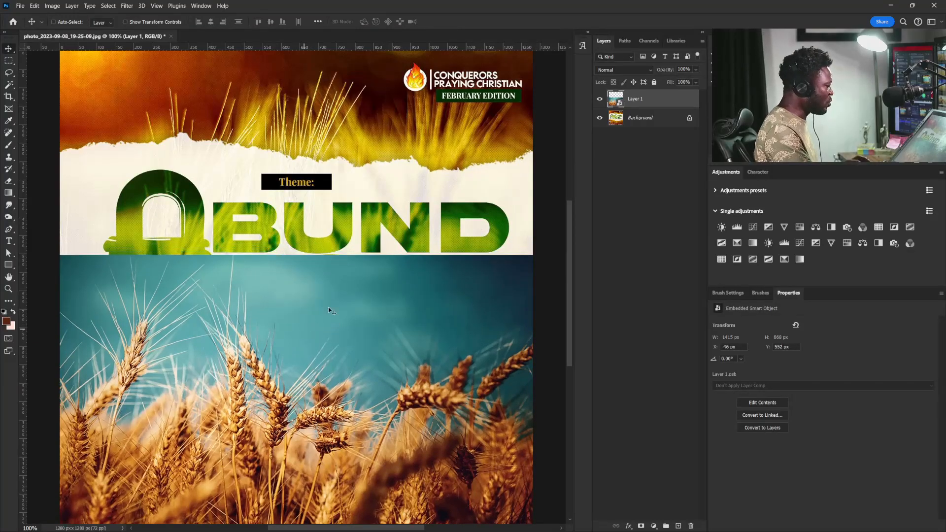
- Duplicate the wheat photo layer and rasterize the copy
{"action": "scroll", "coordinate": [340, 280], "scroll_direction": "down", "scroll_amount": 3}
{"action": "scroll", "coordinate": [340, 279], "scroll_direction": "up", "scroll_amount": 3}
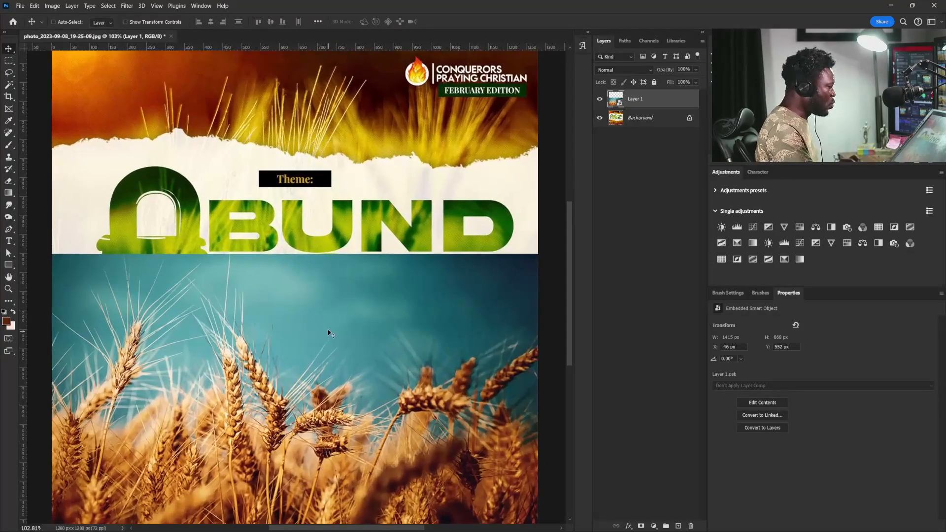
{"action": "scroll", "coordinate": [329, 298], "scroll_direction": "down", "scroll_amount": 1}
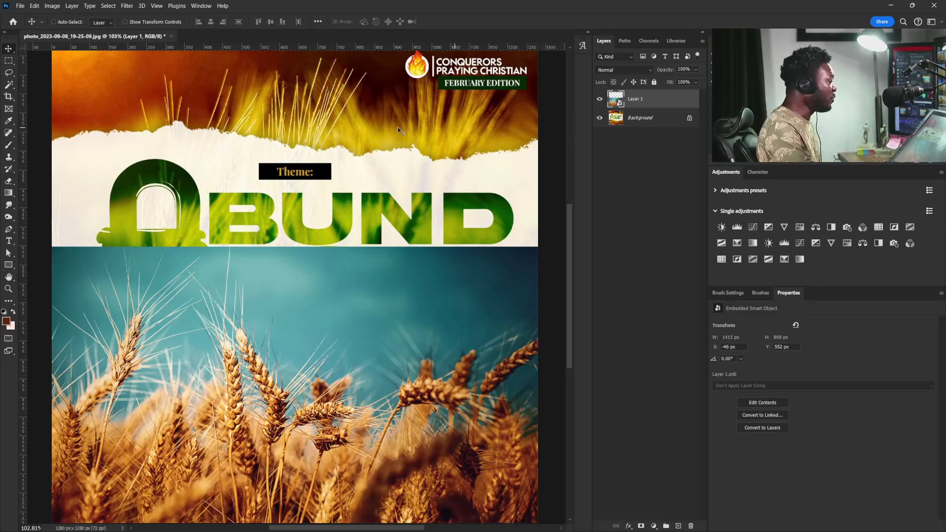
{"action": "scroll", "coordinate": [369, 127], "scroll_direction": "up", "scroll_amount": 1}
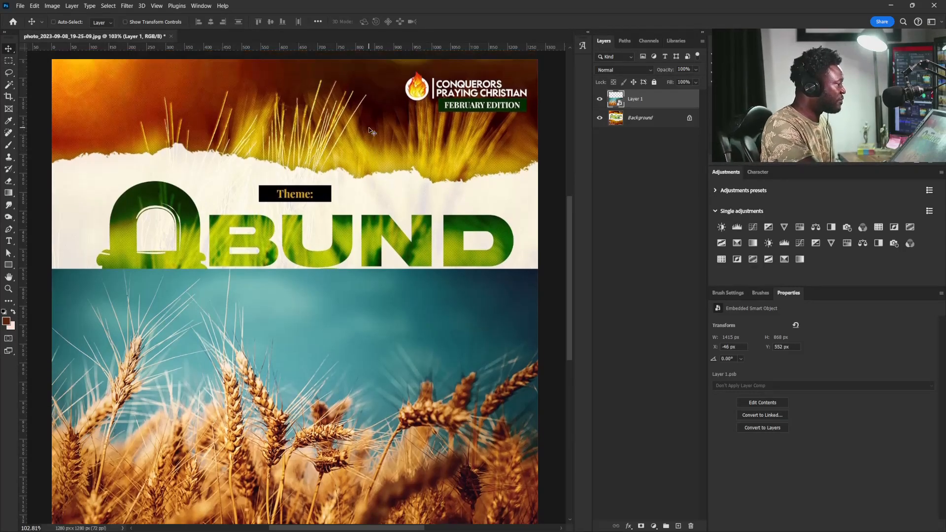
{"action": "scroll", "coordinate": [382, 207], "scroll_direction": "down", "scroll_amount": 2}
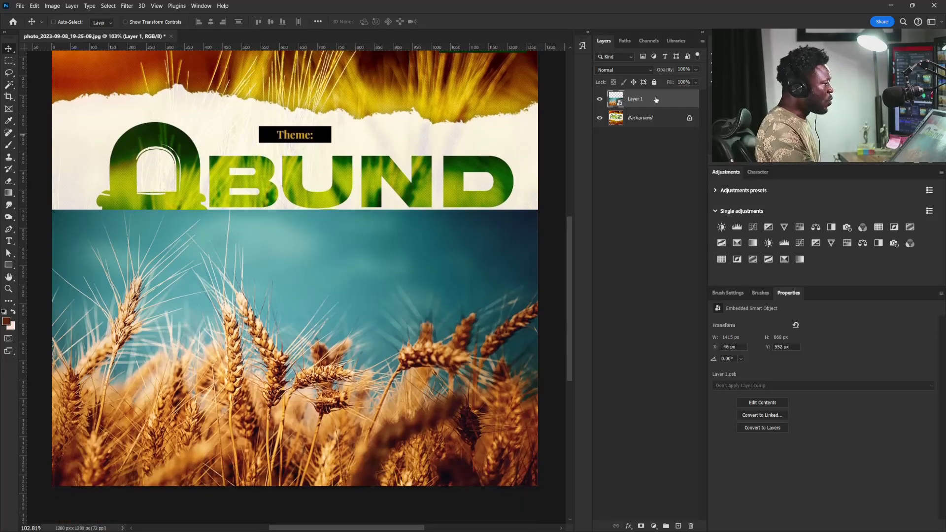
{"action": "left_click_drag", "start_coordinate": [662, 100], "coordinate": [679, 526]}
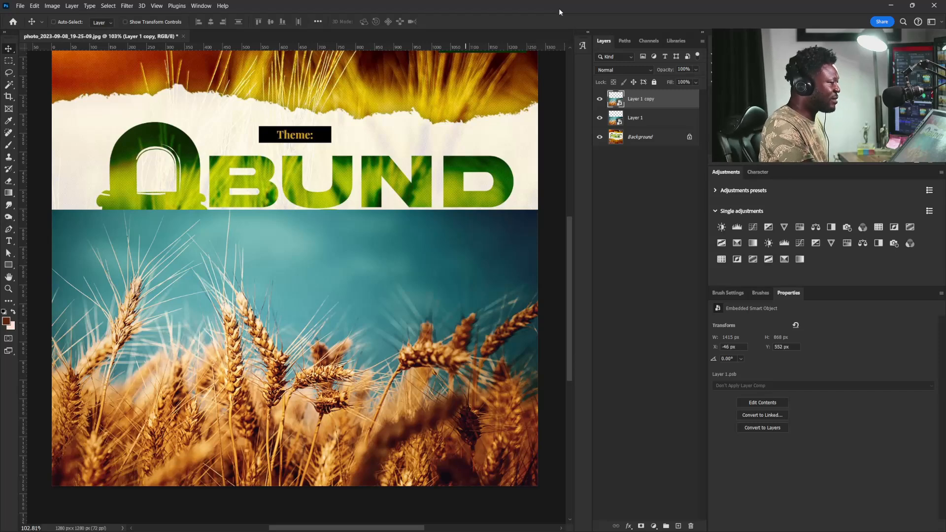
{"action": "right_click", "coordinate": [653, 102]}
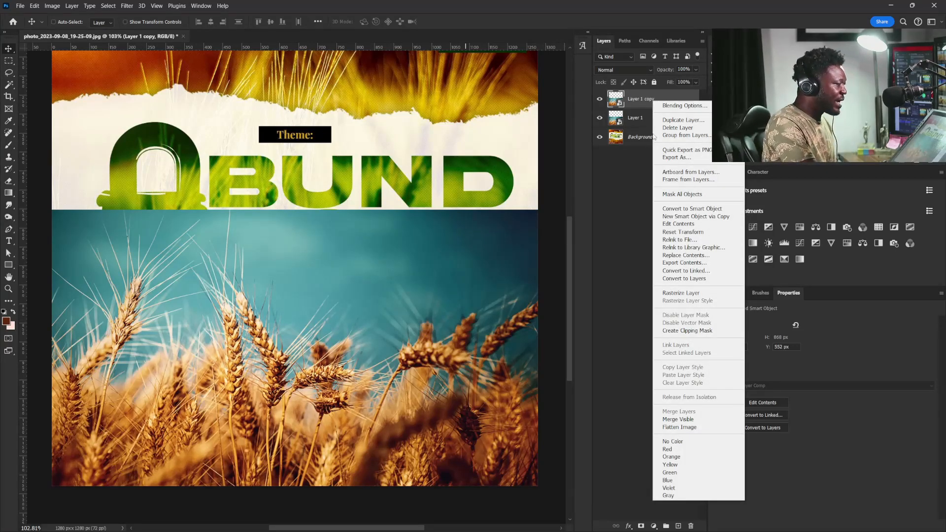
{"action": "left_click", "coordinate": [684, 292]}
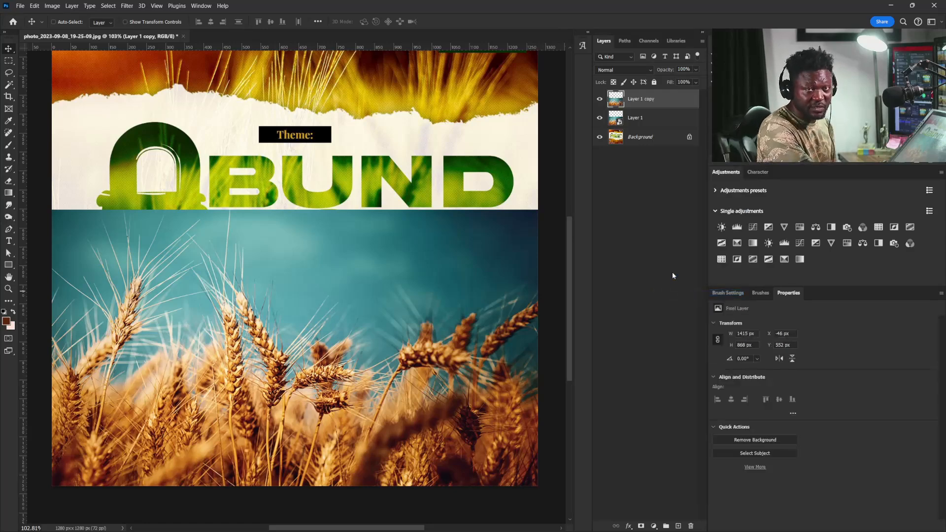
- Select a full-width strip about 85 px high across the copy's upper edge and stretch it to the canvas top with Content-Aware Scale
{"action": "left_click", "coordinate": [10, 61]}
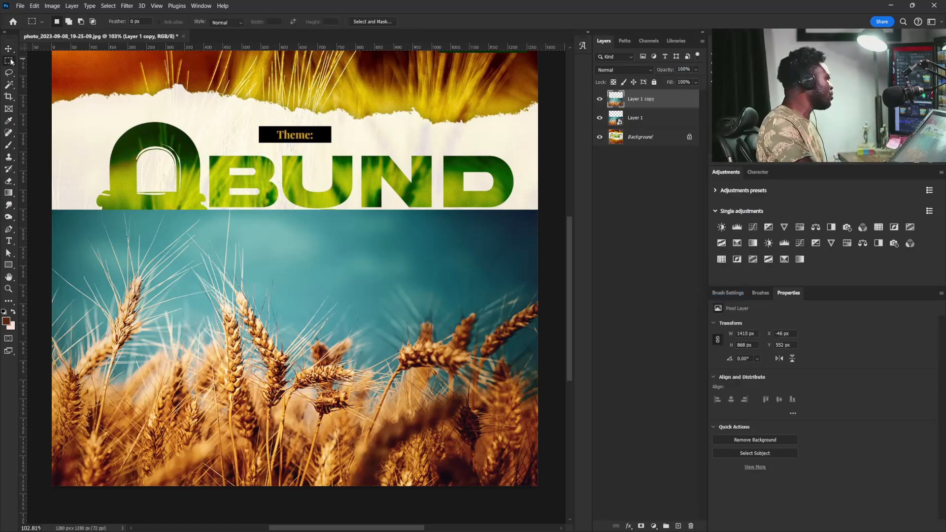
{"action": "left_click_drag", "start_coordinate": [46, 195], "coordinate": [544, 227]}
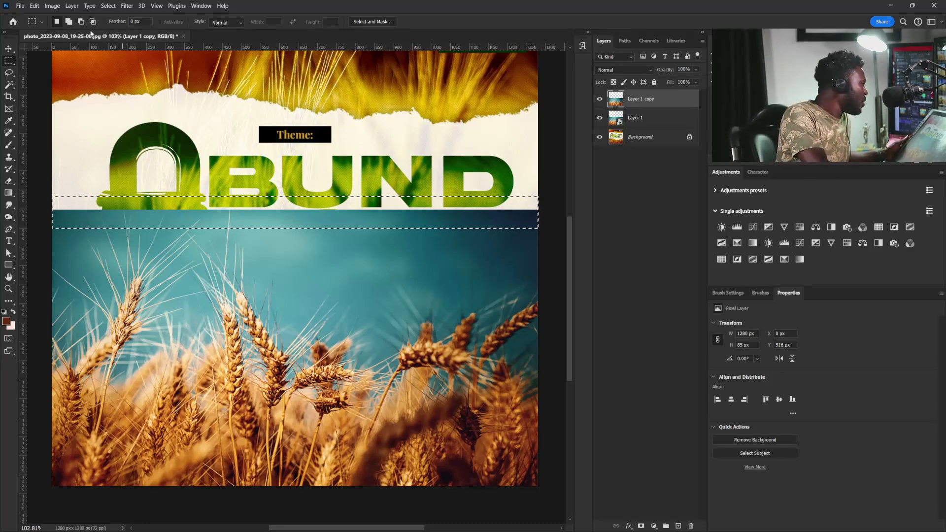
{"action": "left_click", "coordinate": [34, 6]}
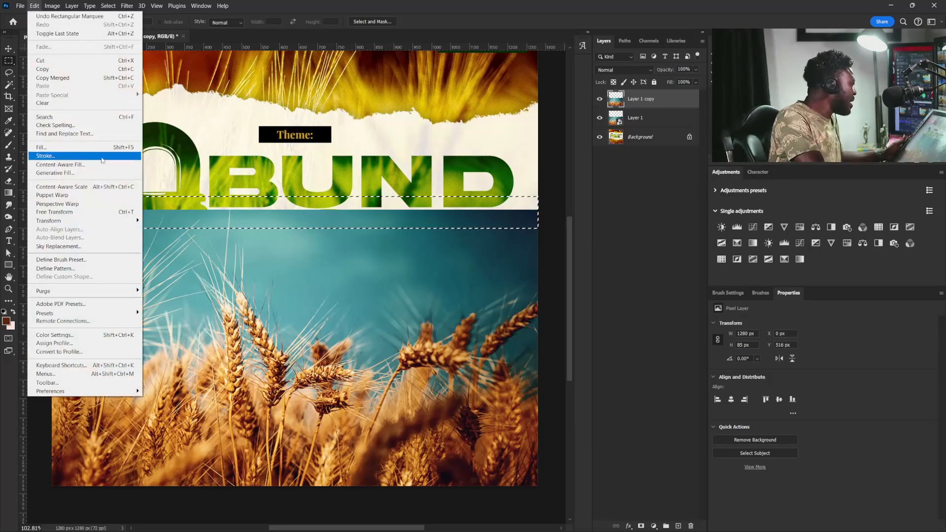
{"action": "left_click", "coordinate": [102, 187]}
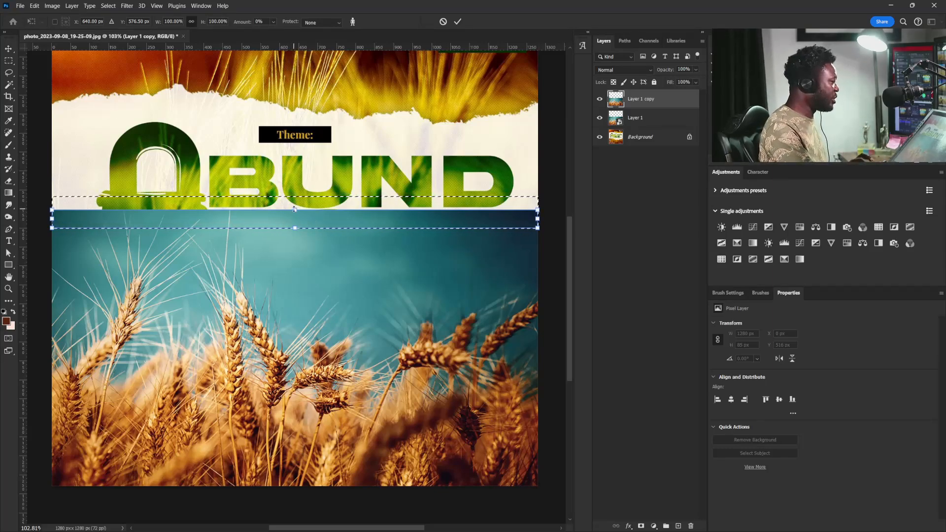
{"action": "left_click_drag", "start_coordinate": [294, 212], "coordinate": [293, 124]}
{"action": "key", "text": "Return"}
{"action": "key", "text": "ctrl+d"}
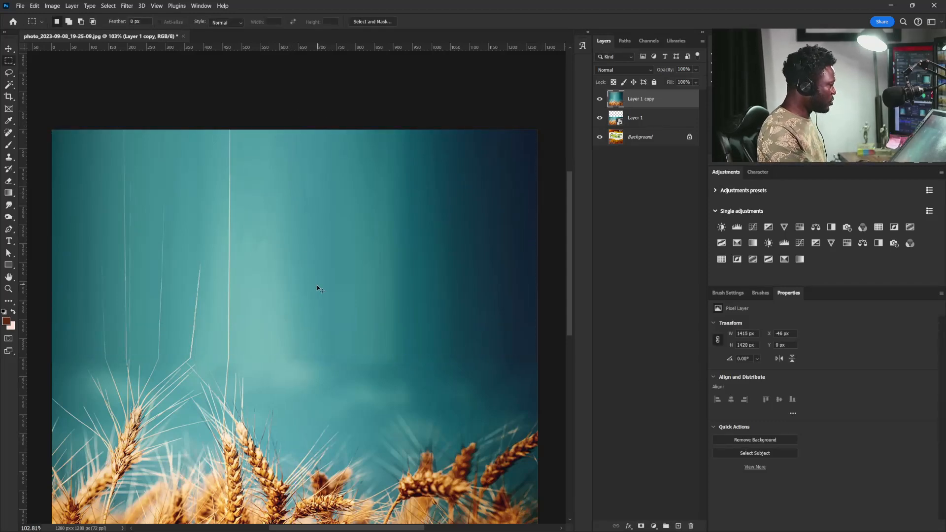
- Paint out the stretched vertical awn lines in the sky with the Spot Healing Brush at 70 px
{"action": "left_click_drag", "start_coordinate": [383, 277], "coordinate": [366, 279]}
{"action": "left_click_drag", "start_coordinate": [346, 314], "coordinate": [306, 276]}
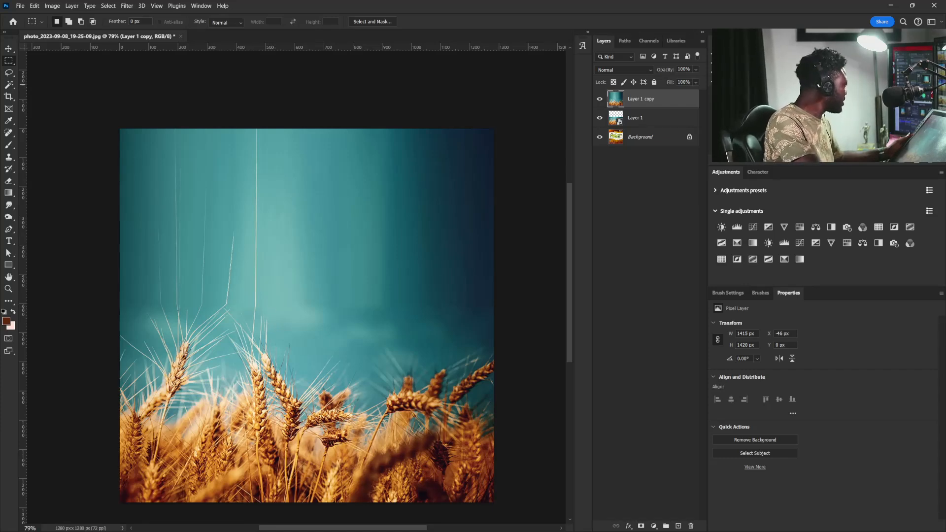
{"action": "left_click", "coordinate": [9, 133]}
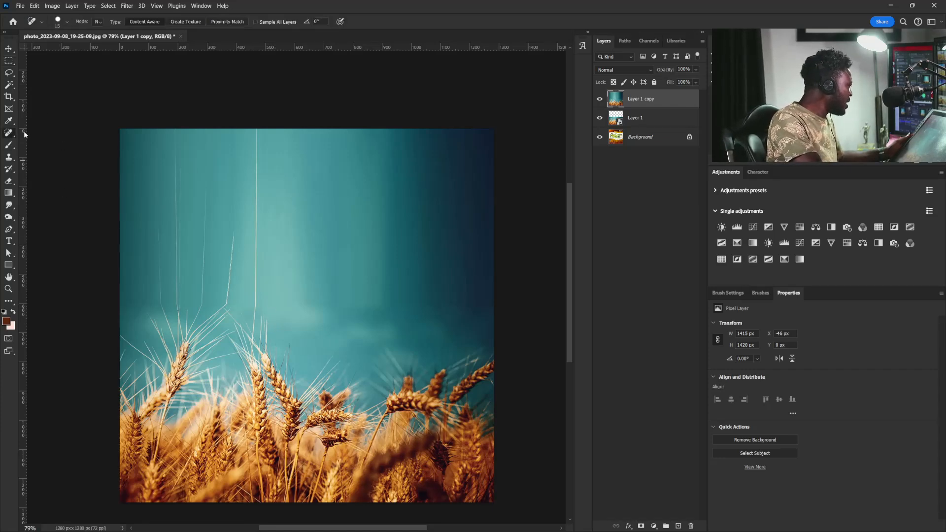
{"action": "key", "text": "bracketright"}
{"action": "key", "text": "bracketright"}
{"action": "key", "text": "bracketright"}
{"action": "key", "text": "bracketright"}
{"action": "key", "text": "bracketright"}
{"action": "key", "text": "bracketright"}
{"action": "key", "text": "bracketright"}
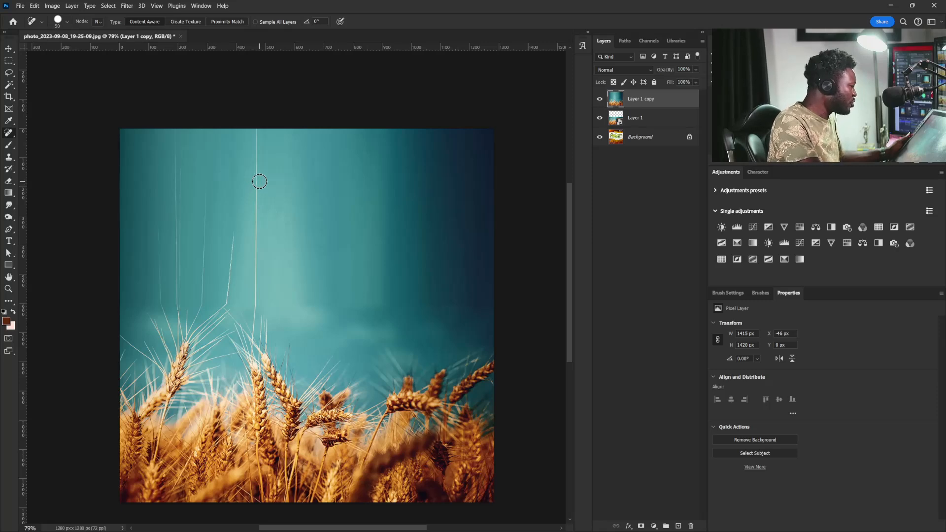
{"action": "key", "text": "bracketright"}
{"action": "key", "text": "bracketright"}
{"action": "mouse_move", "coordinate": [258, 129]}
{"action": "left_mouse_down"}
{"action": "mouse_move", "coordinate": [254, 294]}
{"action": "mouse_move", "coordinate": [245, 250]}
{"action": "left_mouse_up"}
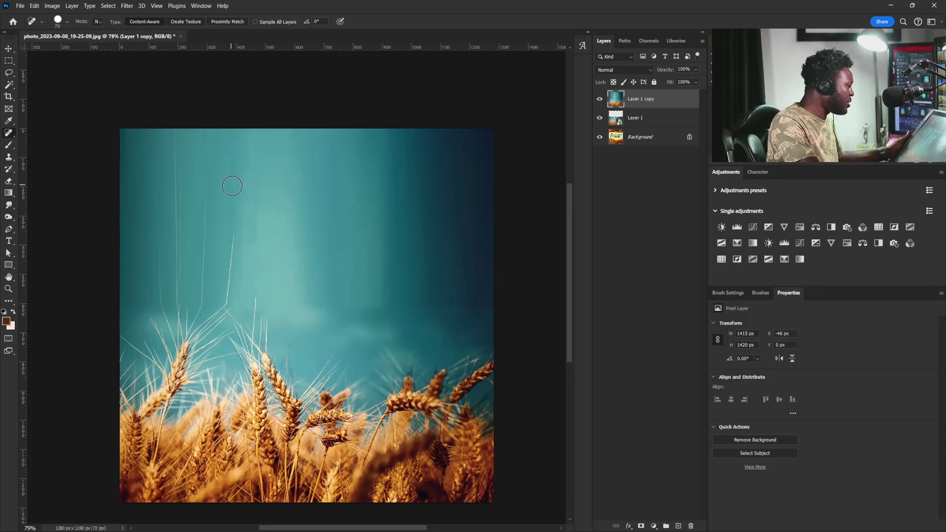
{"action": "mouse_move", "coordinate": [234, 204]}
{"action": "left_mouse_down"}
{"action": "mouse_move", "coordinate": [224, 291]}
{"action": "mouse_move", "coordinate": [221, 256]}
{"action": "left_mouse_up"}
{"action": "left_click_drag", "start_coordinate": [205, 195], "coordinate": [203, 300]}
{"action": "left_click_drag", "start_coordinate": [174, 148], "coordinate": [178, 298]}
{"action": "left_click_drag", "start_coordinate": [157, 210], "coordinate": [157, 301]}
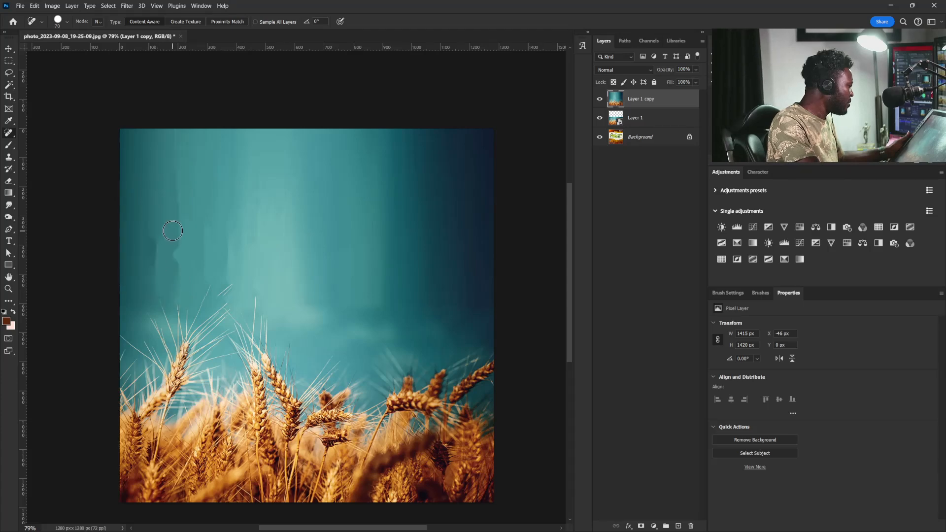
- Heal the dark vertical patches on the left side of the sky with the Spot Healing Brush at 300 px
{"action": "key", "text": "bracketright"}
{"action": "key", "text": "bracketright"}
{"action": "key", "text": "bracketright"}
{"action": "key", "text": "bracketright"}
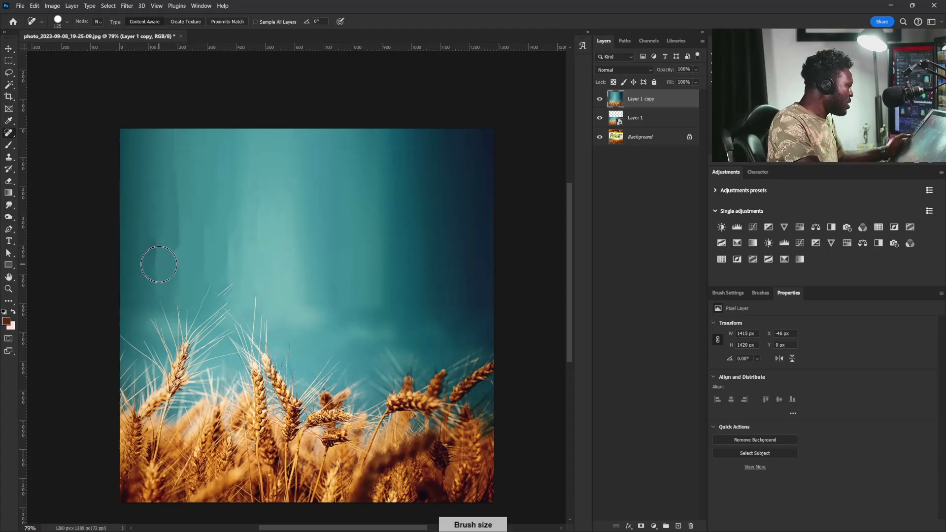
{"action": "key", "text": "bracketright"}
{"action": "key", "text": "bracketright"}
{"action": "key", "text": "bracketright"}
{"action": "key", "text": "bracketright"}
{"action": "key", "text": "bracketright"}
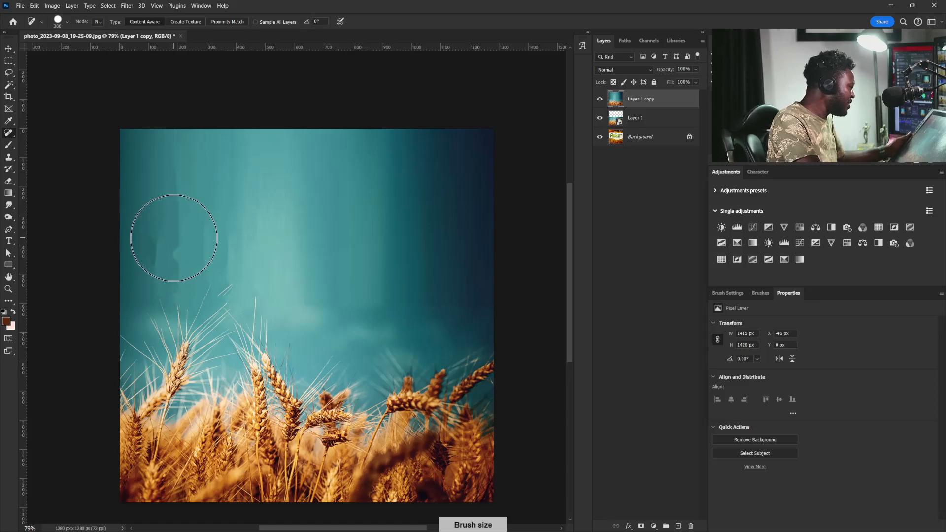
{"action": "left_click", "coordinate": [170, 211]}
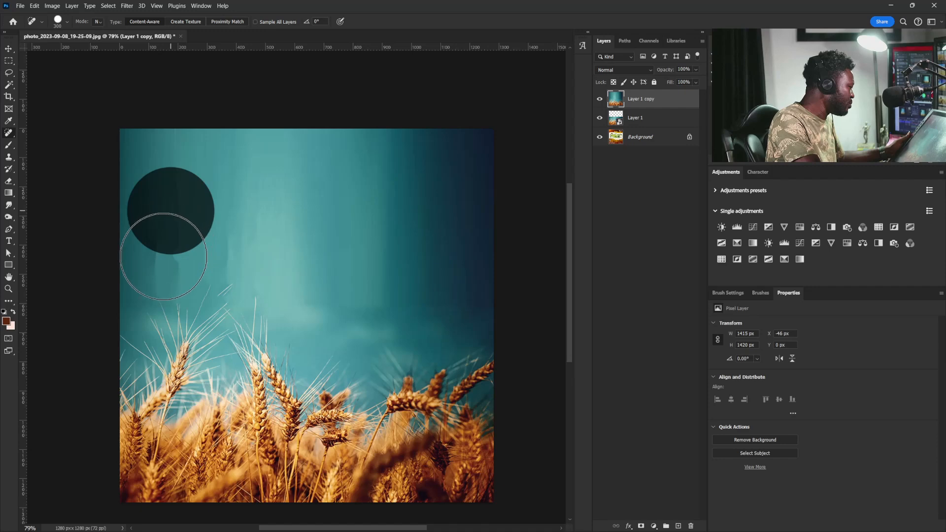
{"action": "left_click", "coordinate": [164, 257]}
- Blend the remaining blotches and hard edge in the left half of the sky with the Spot Healing Brush at 175 px
{"action": "key", "text": "bracketleft"}
{"action": "key", "text": "bracketleft"}
{"action": "key", "text": "bracketleft"}
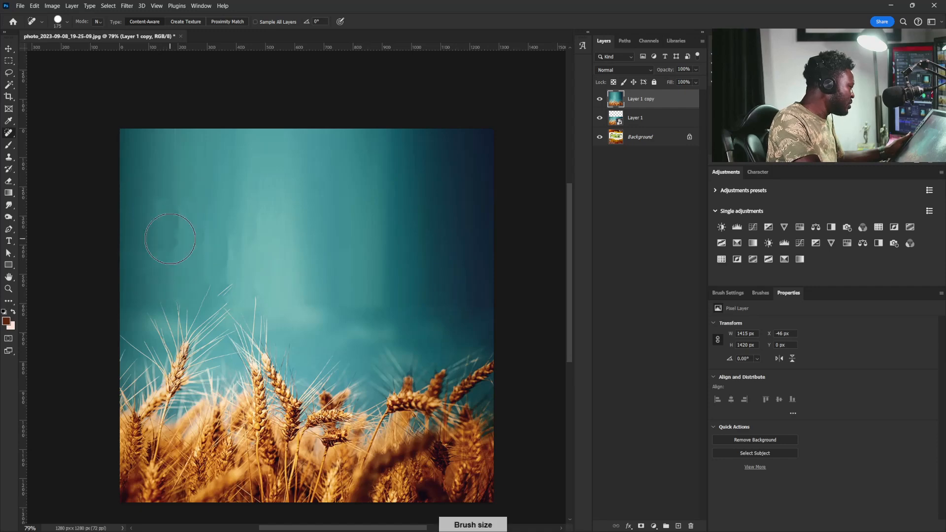
{"action": "left_click", "coordinate": [172, 231]}
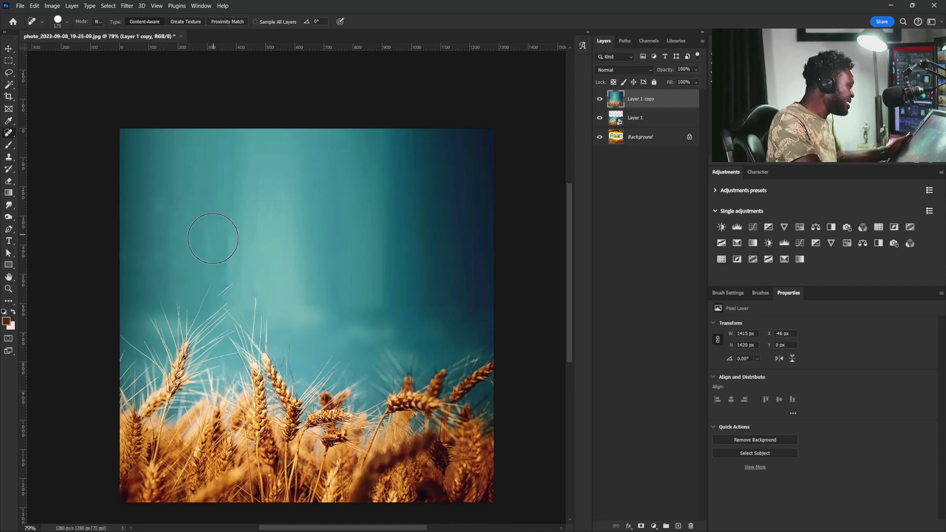
{"action": "left_click", "coordinate": [228, 251]}
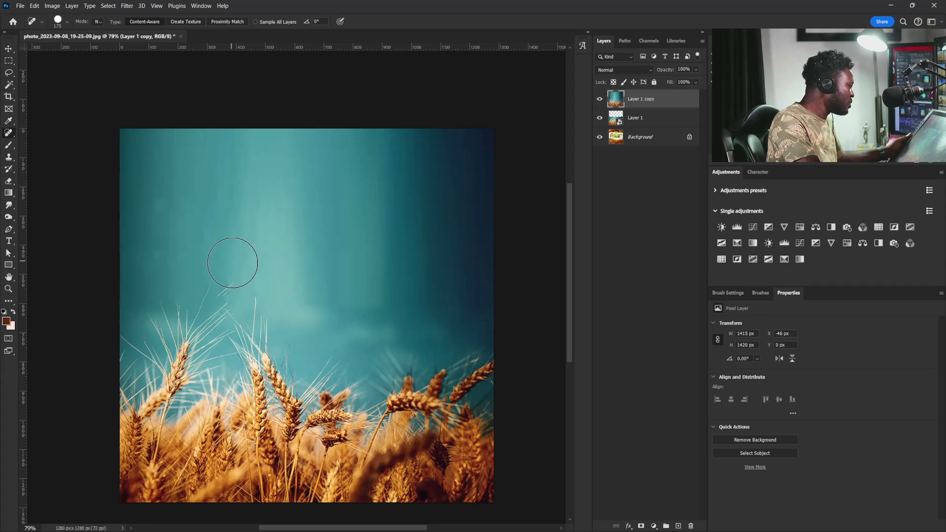
- Remove the stray awn fragments floating above the left wheat ears with the Spot Healing Brush at 90 px
{"action": "key", "text": "bracketleft"}
{"action": "key", "text": "bracketleft"}
{"action": "key", "text": "bracketleft"}
{"action": "key", "text": "bracketleft"}
{"action": "left_click", "coordinate": [230, 288]}
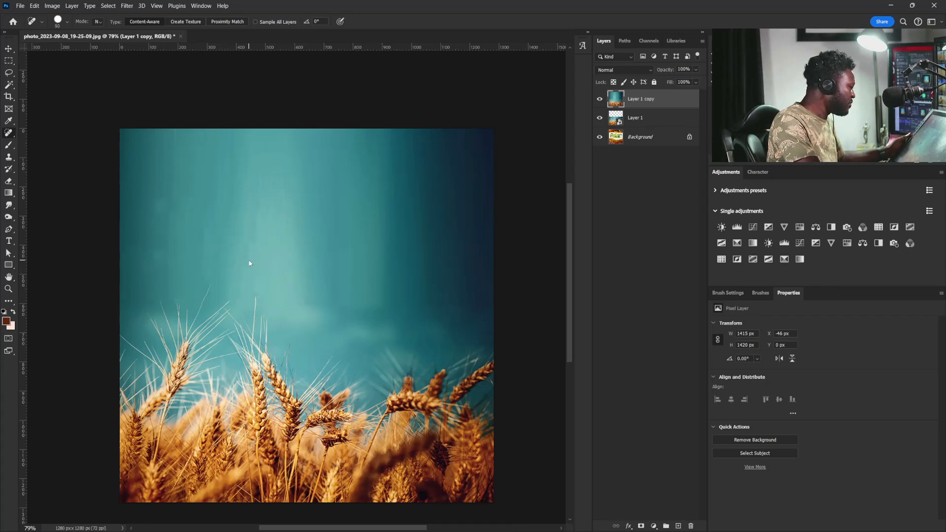
{"action": "left_click", "coordinate": [213, 284]}
{"action": "left_click", "coordinate": [211, 286]}
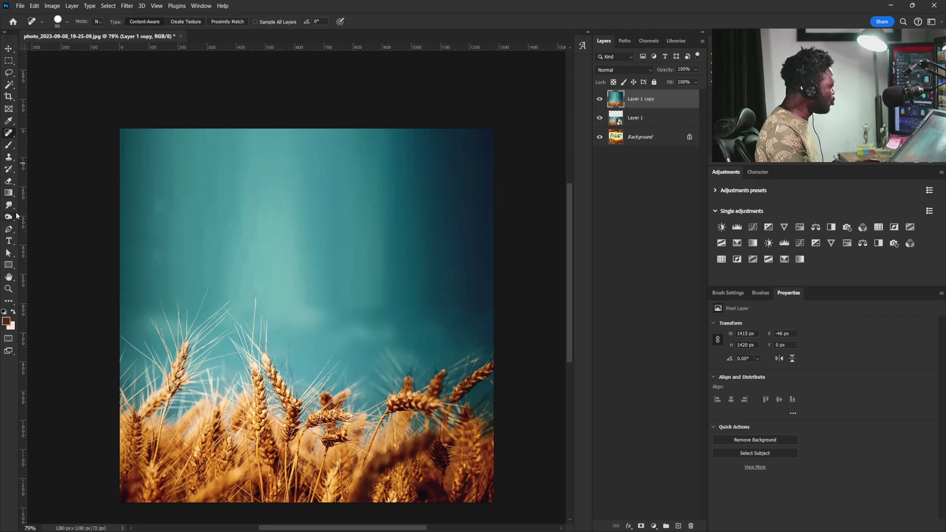
- Add the text "ABUNDANCE" in the sky and move it right of the canvas centre, just above the wheat
{"action": "left_click", "coordinate": [9, 241]}
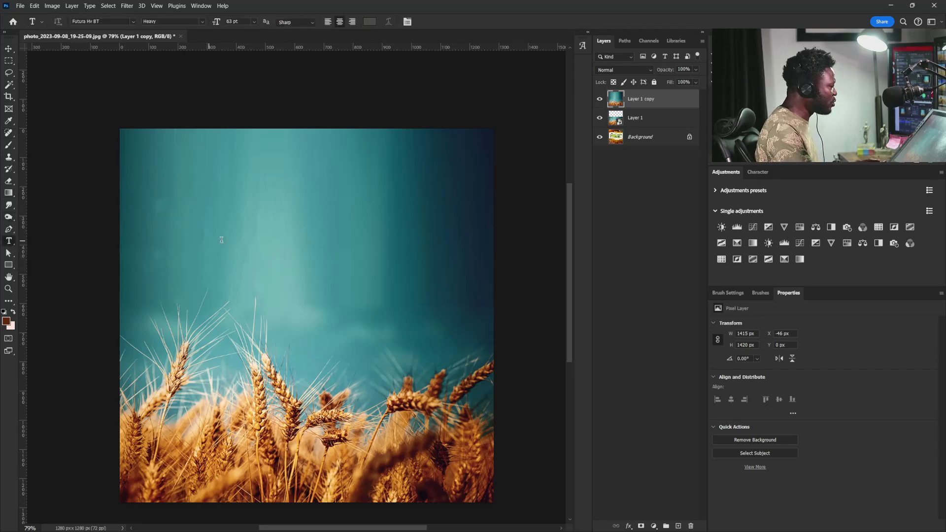
{"action": "left_click", "coordinate": [250, 240]}
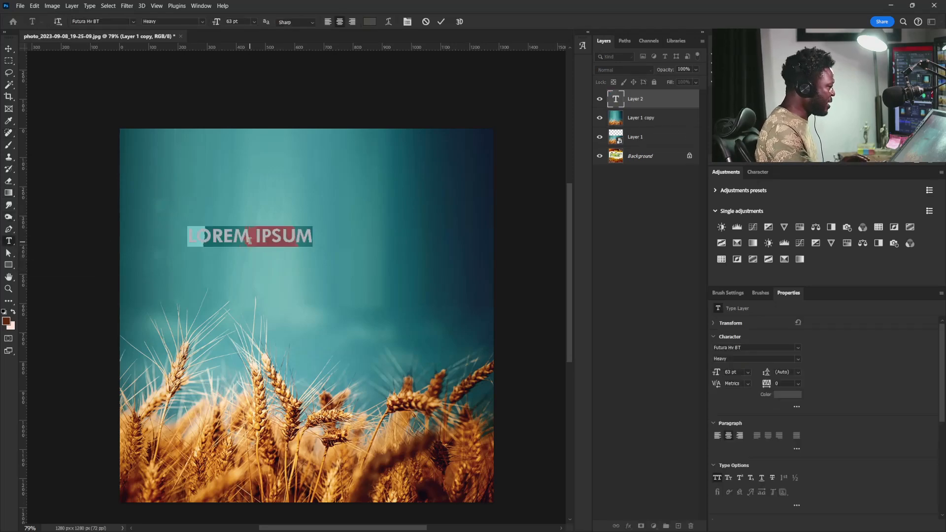
{"action": "type", "text": "ABUNDANCE"}
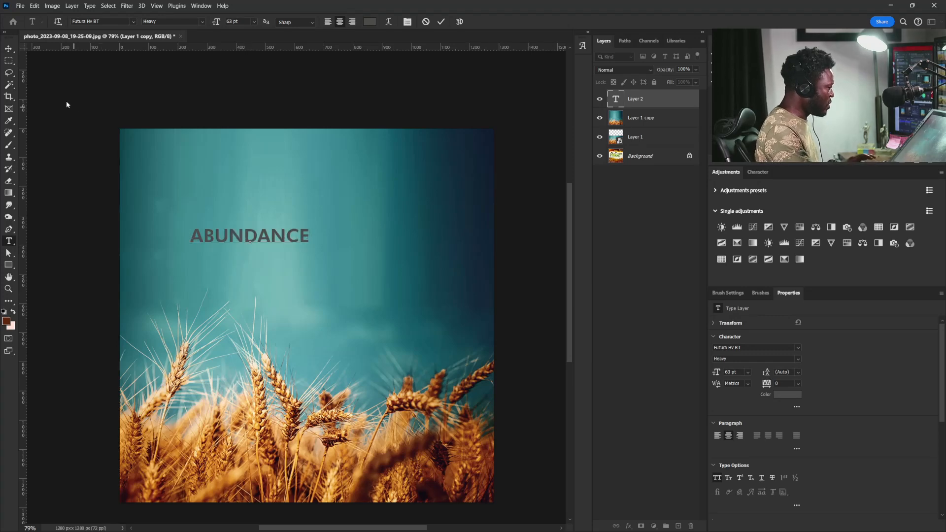
{"action": "left_click", "coordinate": [8, 49]}
{"action": "left_click_drag", "start_coordinate": [254, 234], "coordinate": [371, 286]}
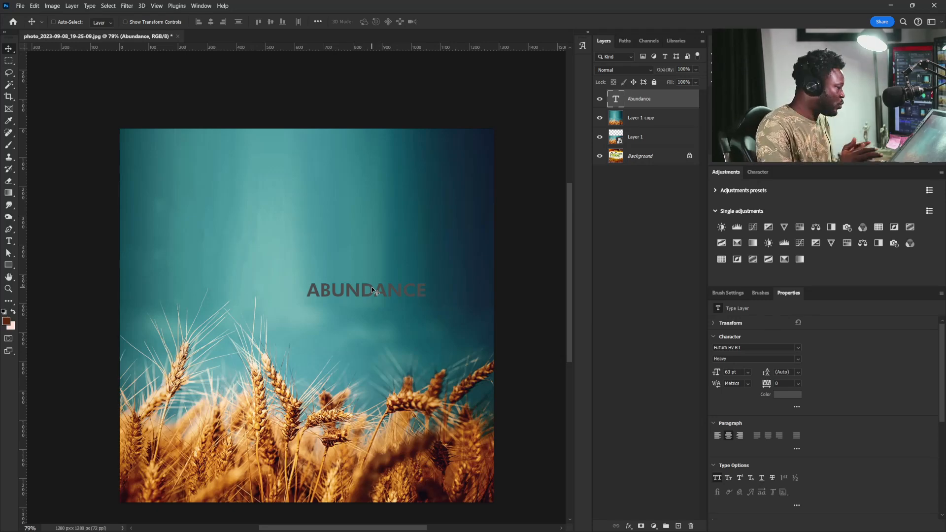
- Set the ABUNDANCE text colour to white (ffffff)
{"action": "left_click", "coordinate": [783, 394]}
{"action": "type", "text": "ffffff"}
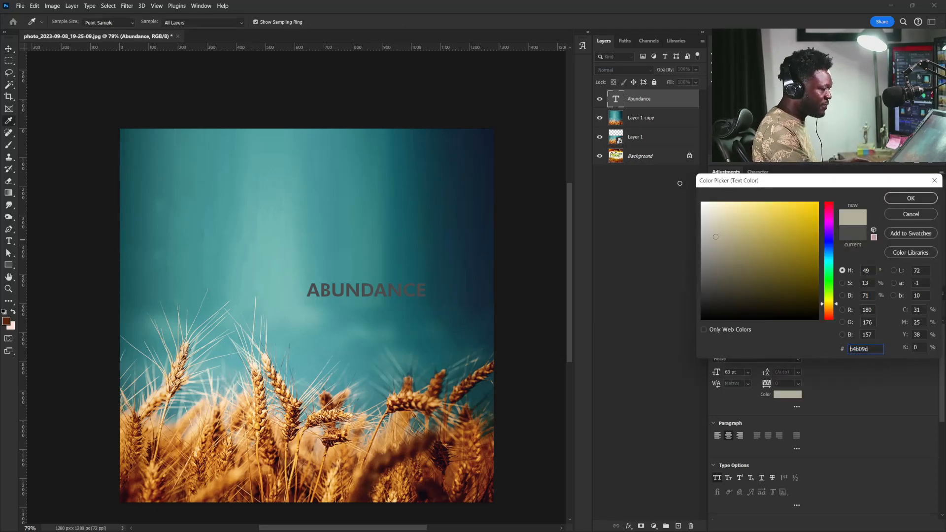
{"action": "left_click", "coordinate": [901, 197]}
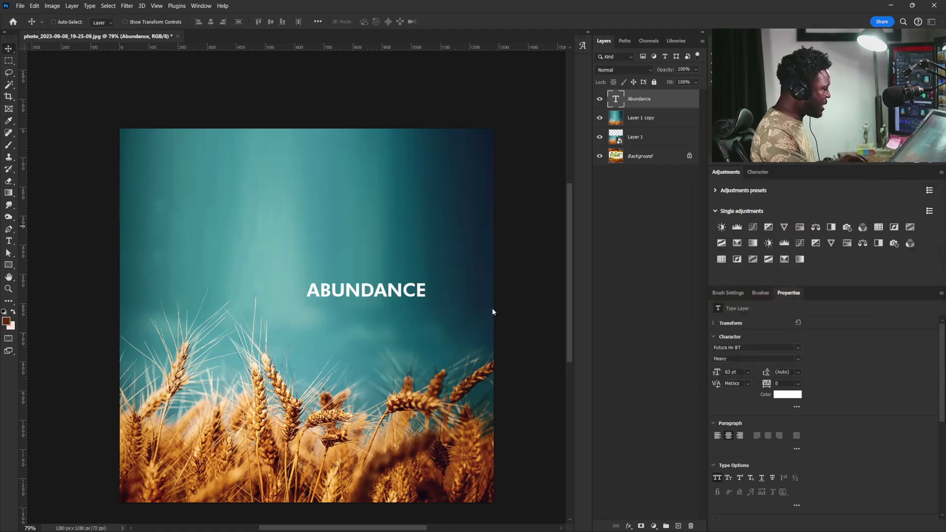
- Set the ABUNDANCE text's tracking to -60
{"action": "left_click", "coordinate": [798, 348]}
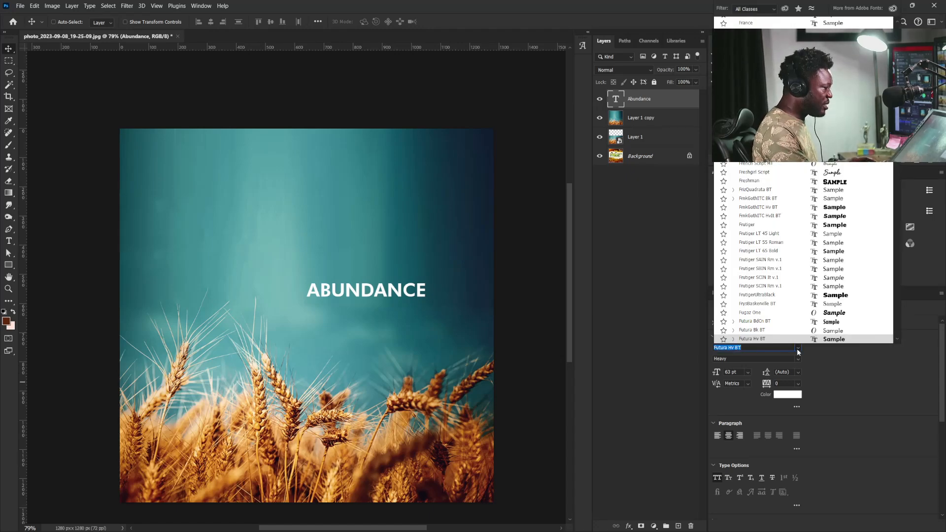
{"action": "left_click", "coordinate": [798, 348]}
{"action": "left_click", "coordinate": [784, 383]}
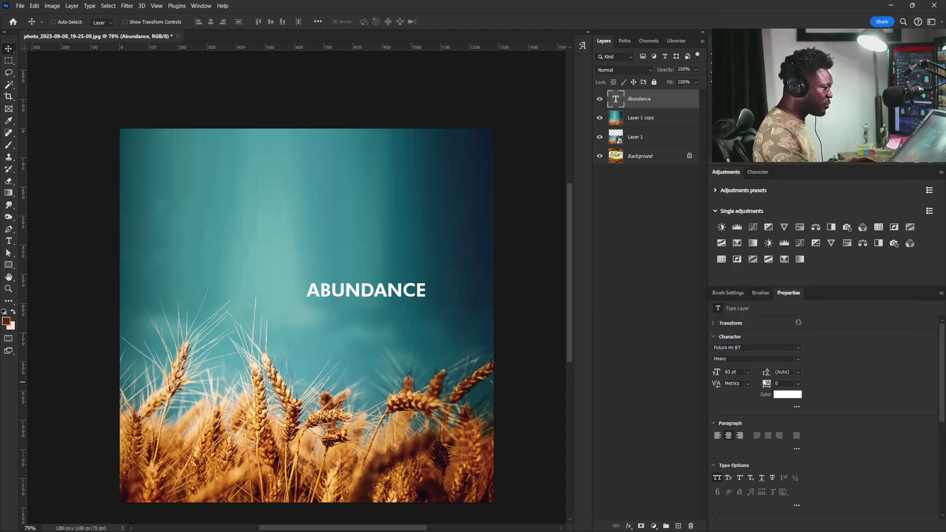
{"action": "type", "text": "140"}
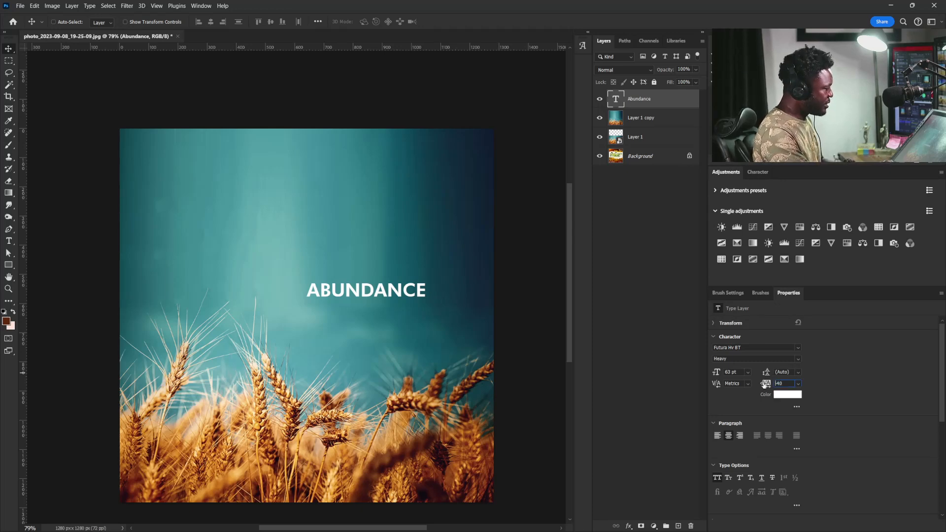
{"action": "left_click_drag", "start_coordinate": [764, 384], "coordinate": [765, 385]}
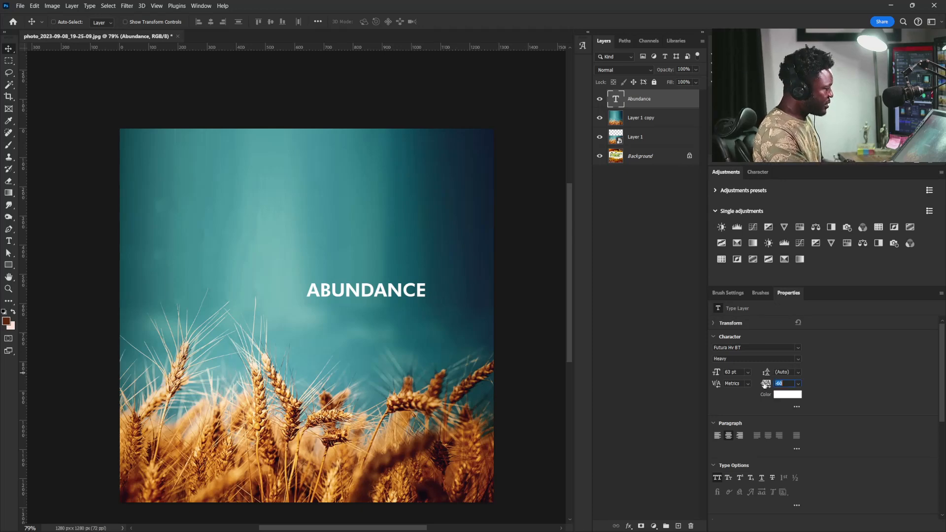
- Set the ABUNDANCE text's font to Oswald DemiBold
{"action": "left_click", "coordinate": [765, 349]}
{"action": "type", "text": "oswald"}
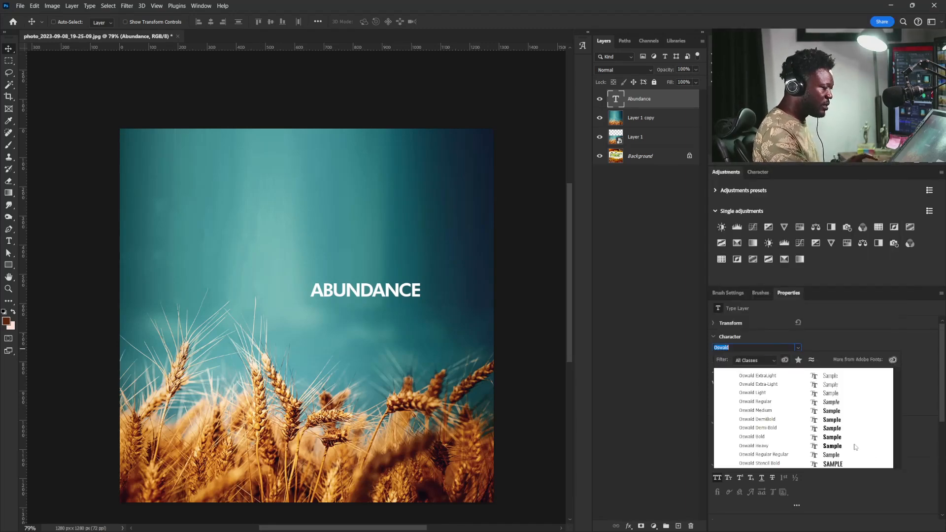
{"action": "left_click", "coordinate": [829, 417]}
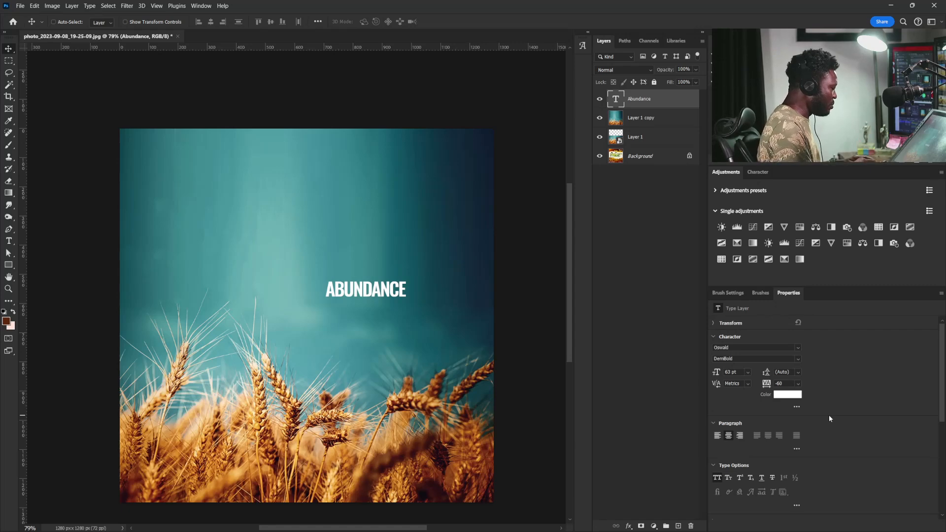
- Scale the ABUNDANCE text to about 309% and place it mid-height on the right side of the canvas, clear of the wheat
{"action": "key", "text": "ctrl+t"}
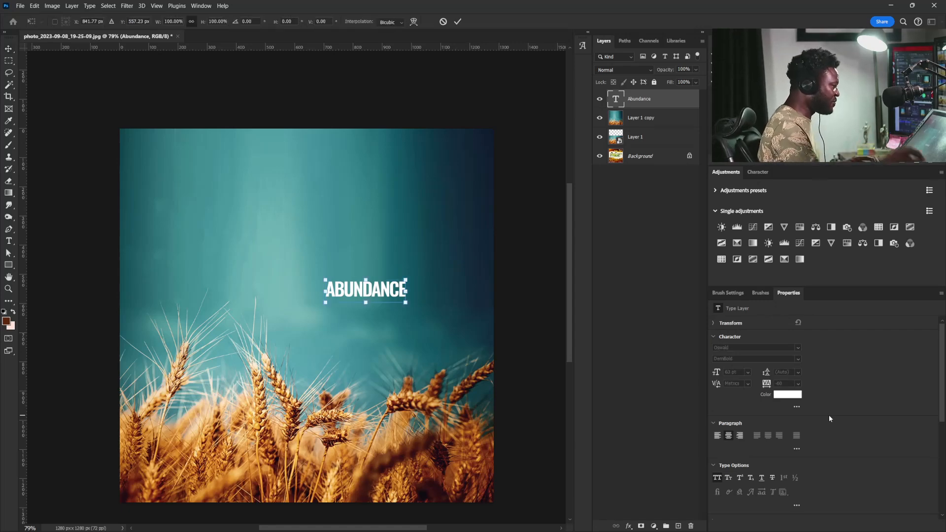
{"action": "left_click_drag", "start_coordinate": [326, 304], "coordinate": [166, 347]}
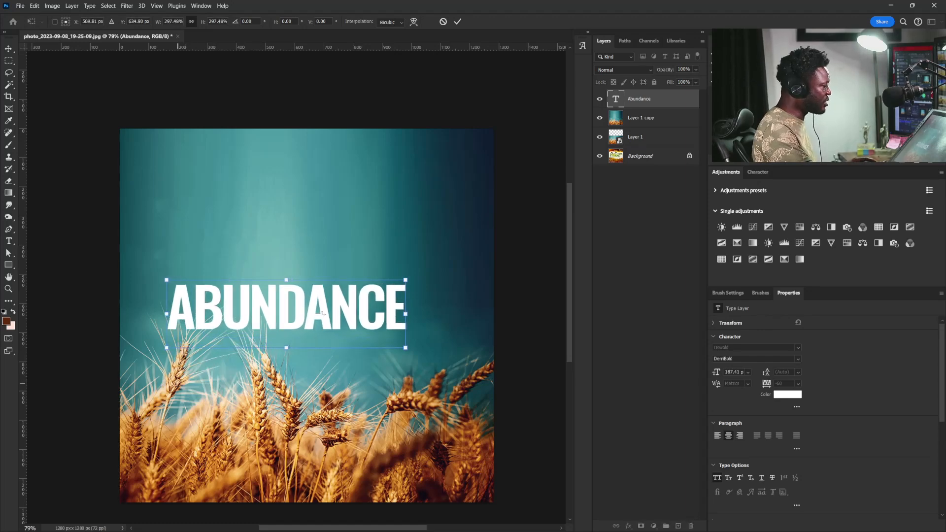
{"action": "left_click_drag", "start_coordinate": [319, 308], "coordinate": [380, 296]}
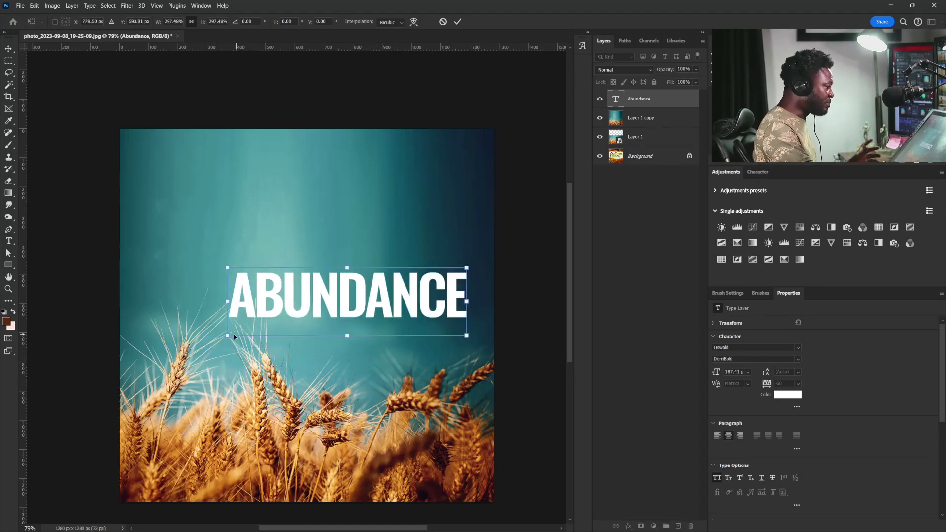
{"action": "left_click_drag", "start_coordinate": [228, 336], "coordinate": [240, 332]}
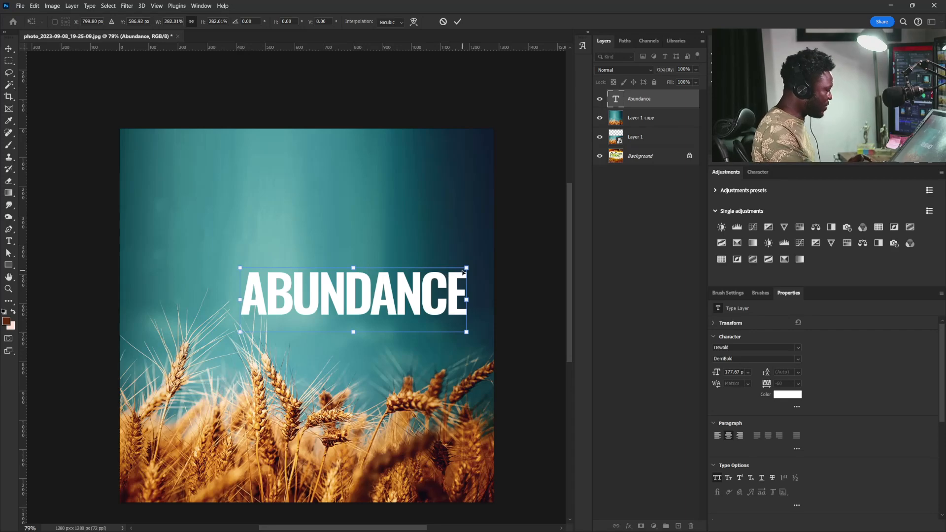
{"action": "mouse_move", "coordinate": [466, 267]}
{"action": "left_mouse_down"}
{"action": "mouse_move", "coordinate": [491, 249]}
{"action": "mouse_move", "coordinate": [477, 265]}
{"action": "left_mouse_up"}
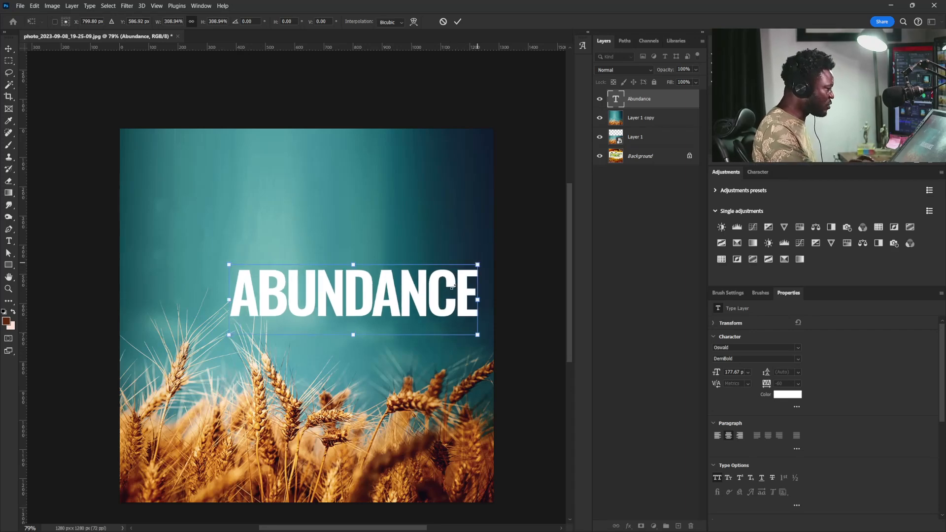
{"action": "key", "text": "Return"}
{"action": "left_click_drag", "start_coordinate": [400, 309], "coordinate": [401, 291]}
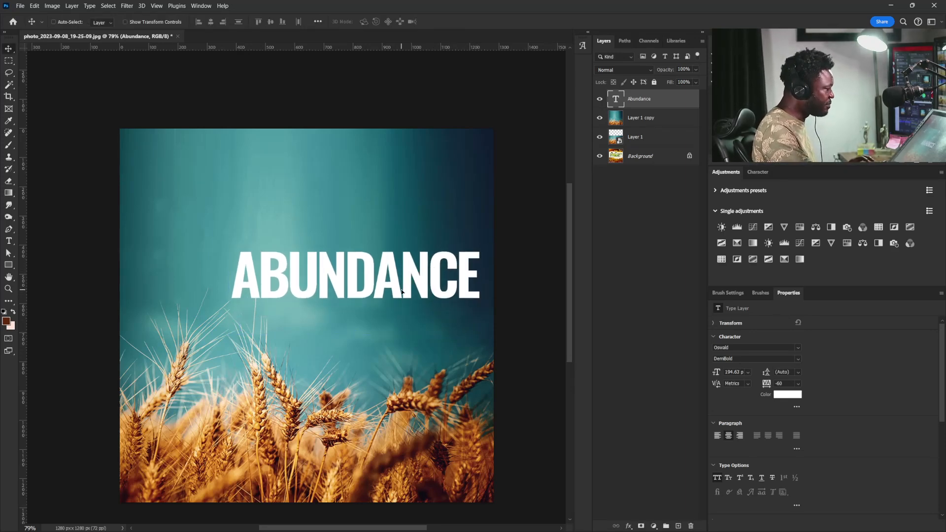
- Tighten the ABUNDANCE text's tracking to -80 and undo a small sideways shift of the text
{"action": "left_click", "coordinate": [770, 385]}
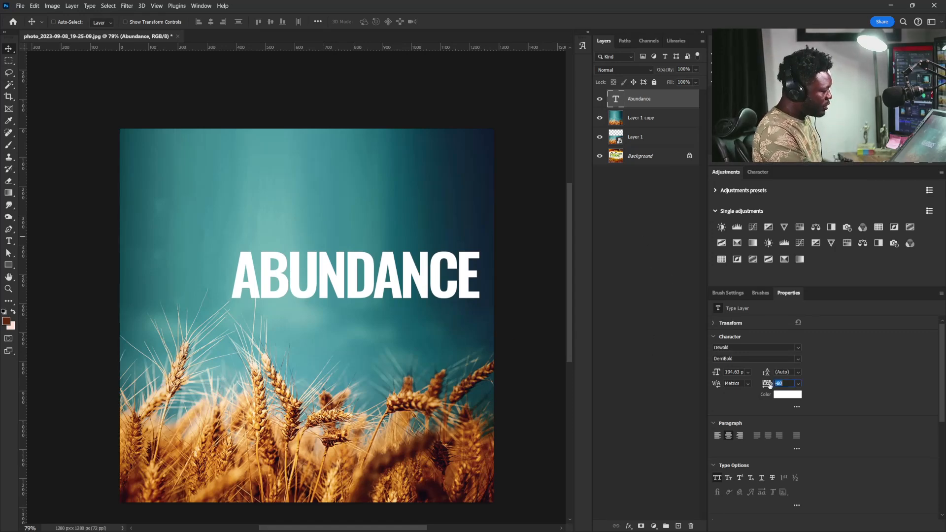
{"action": "type", "text": "-80"}
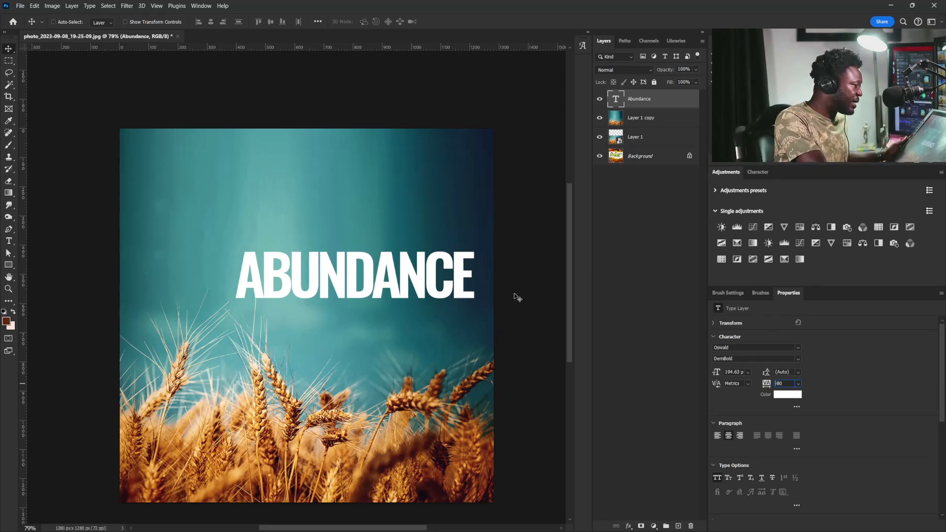
{"action": "left_click_drag", "start_coordinate": [447, 288], "coordinate": [441, 288]}
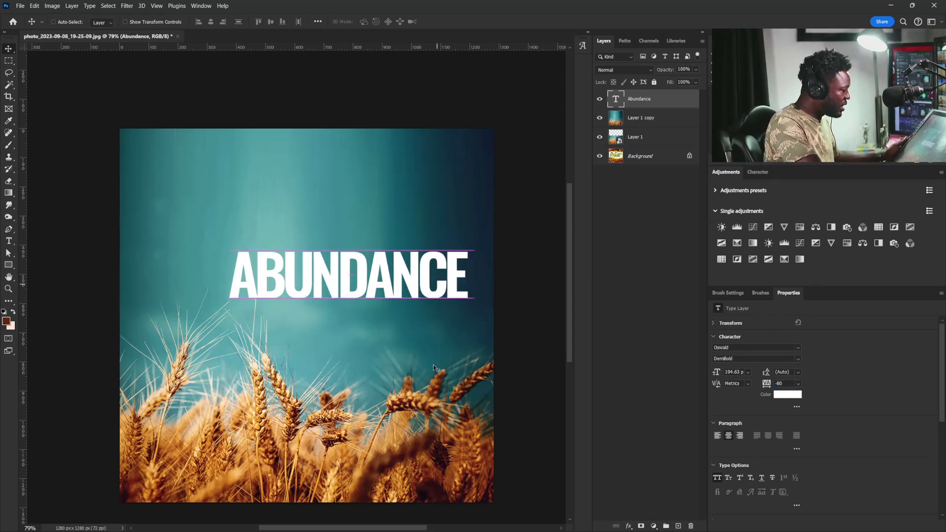
{"action": "key", "text": "ctrl+z"}
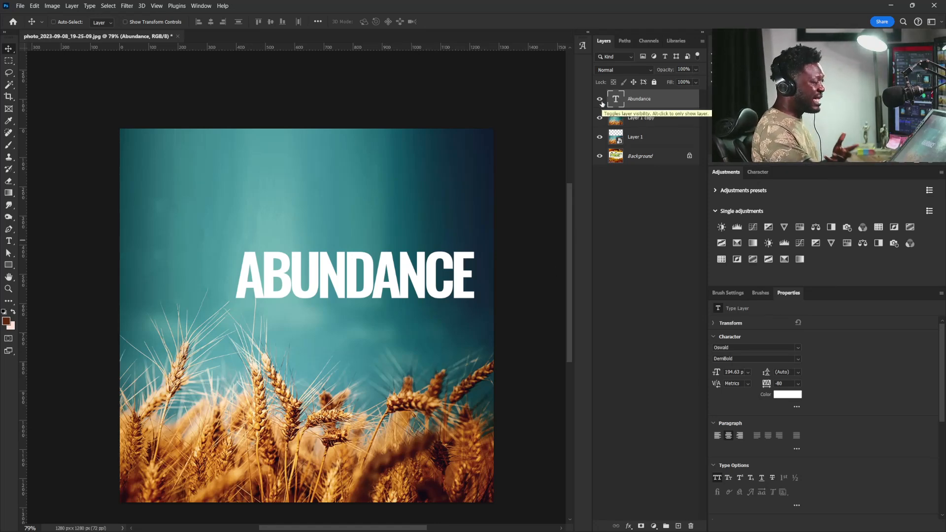
- Hide the text and both wheat photo layers to check the original flyer's wording, and show them again
{"action": "left_click_drag", "start_coordinate": [601, 103], "coordinate": [600, 138]}
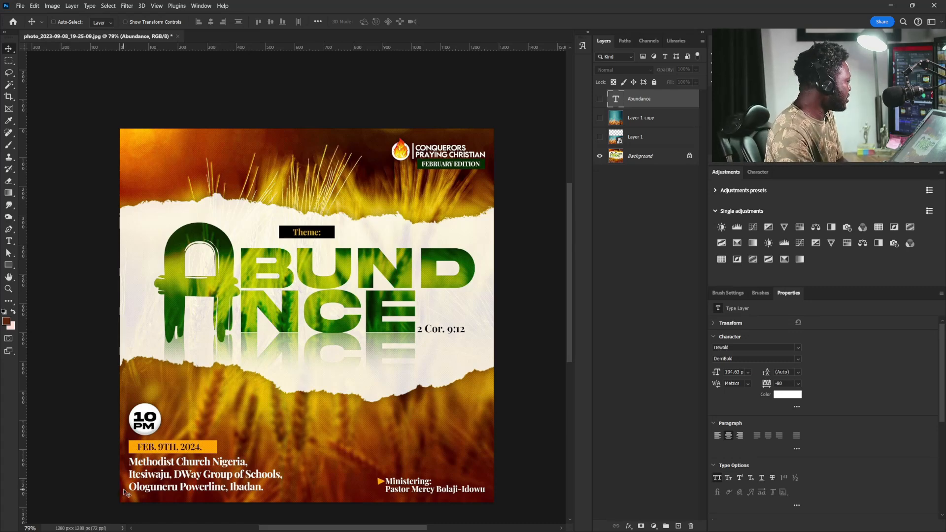
{"action": "left_click_drag", "start_coordinate": [600, 99], "coordinate": [600, 138]}
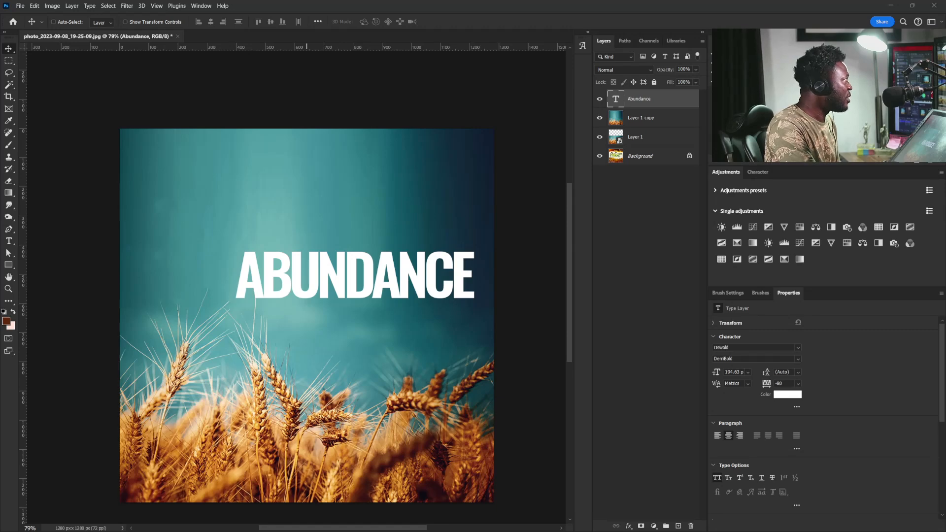
- Add the text "2 COR. 9:12" in the sky above the left part of the ABUNDANCE headline
{"action": "left_click", "coordinate": [8, 241]}
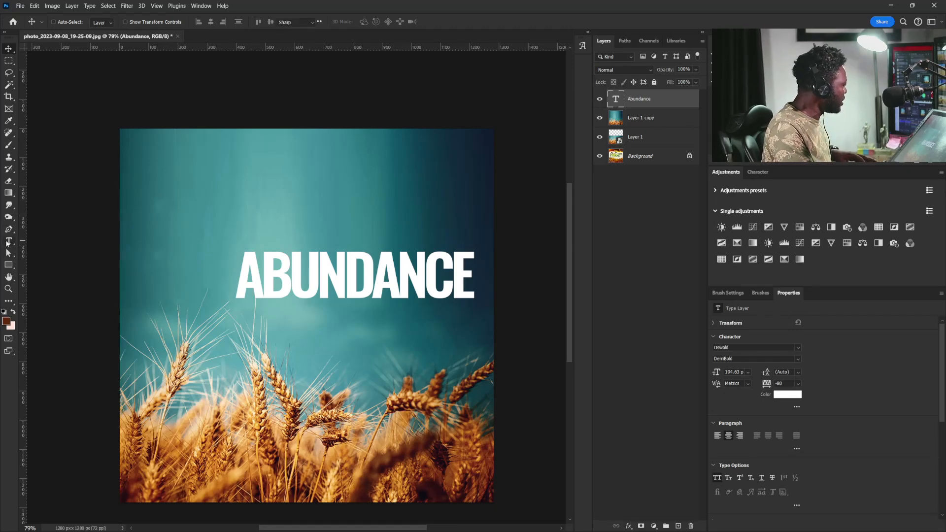
{"action": "left_click", "coordinate": [255, 208]}
{"action": "type", "text": "2 COR. 9:12"}
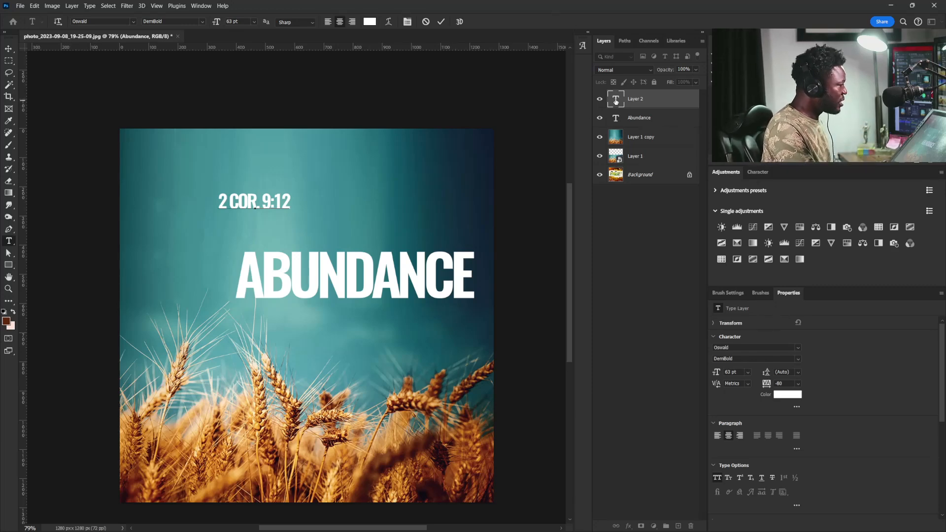
{"action": "key", "text": "ctrl+Return"}
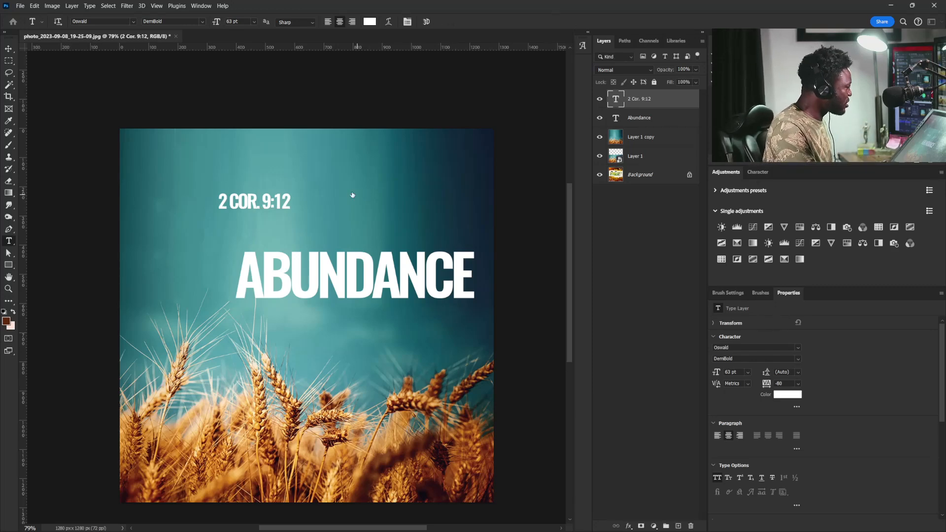
- Spell out COR in the verse reference so the text reads "2 CORINTHIANS. 9:12"
{"action": "left_click", "coordinate": [256, 203]}
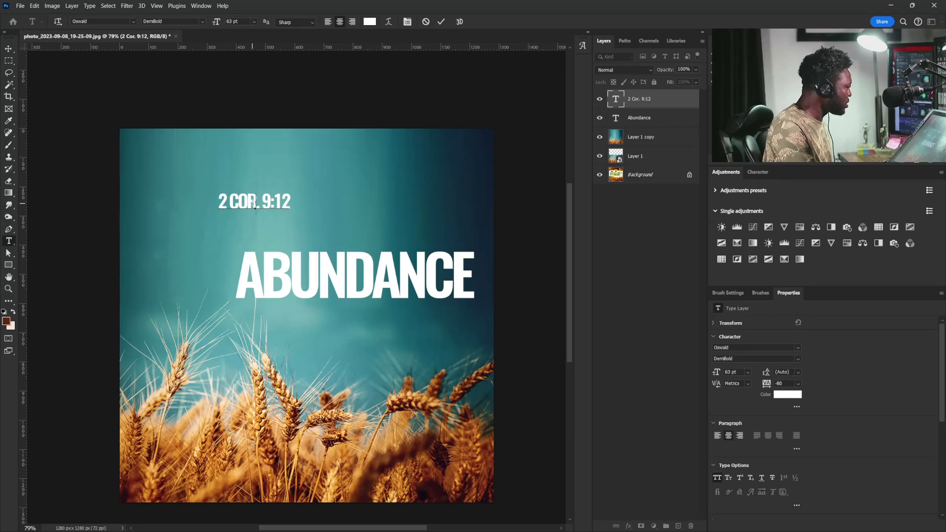
{"action": "left_click_drag", "start_coordinate": [255, 207], "coordinate": [229, 205]}
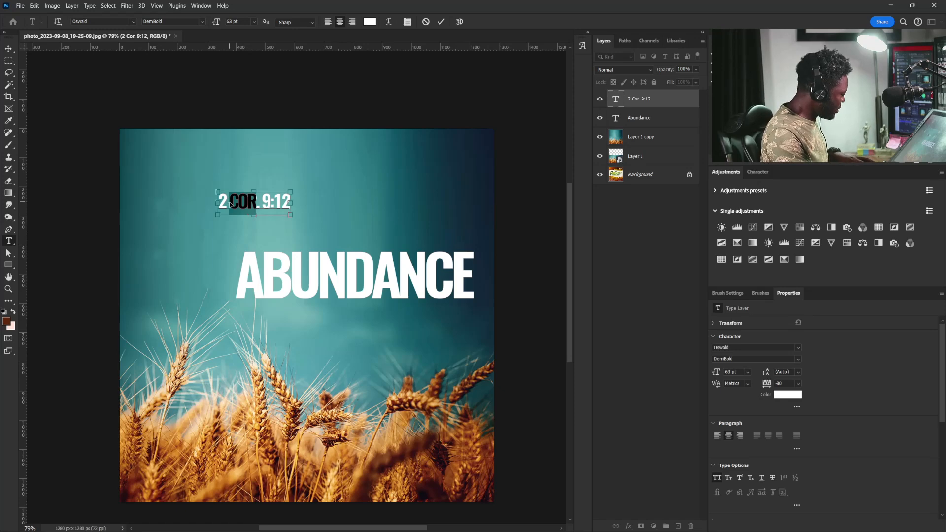
{"action": "left_click", "coordinate": [230, 206]}
{"action": "type", "text": "inthians"}
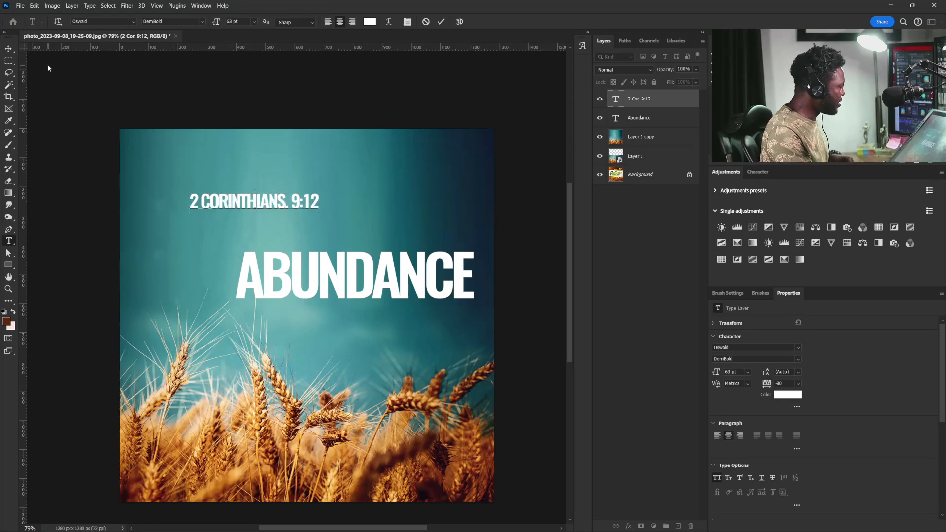
- Place the verse reference just below ABUNDANCE, flush with its right edge, and scale it to about 54%
{"action": "left_click", "coordinate": [8, 48]}
{"action": "left_click_drag", "start_coordinate": [310, 195], "coordinate": [468, 311]}
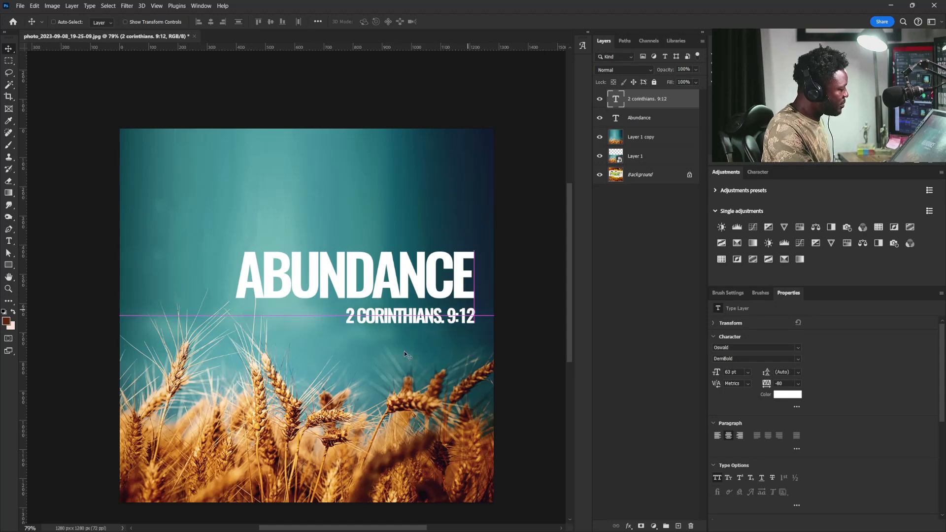
{"action": "key", "text": "ctrl+t"}
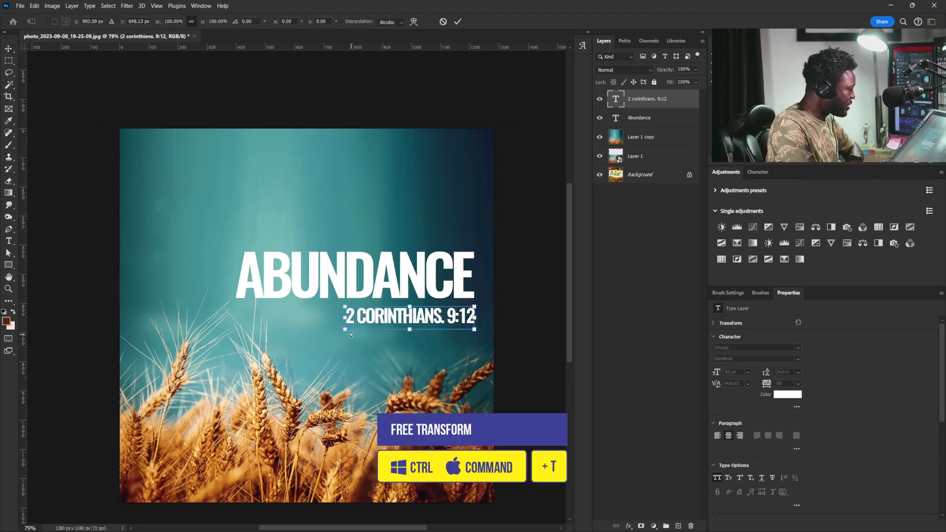
{"action": "left_click_drag", "start_coordinate": [345, 330], "coordinate": [416, 316]}
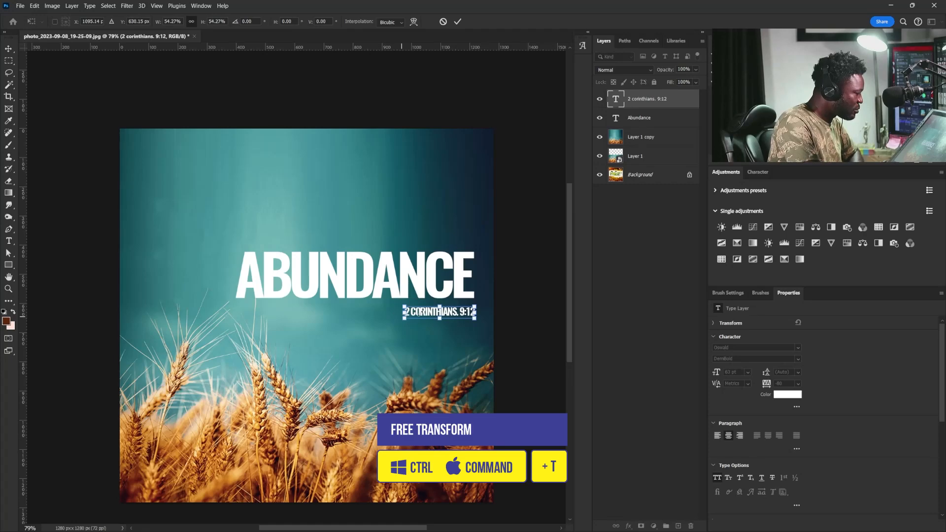
{"action": "key", "text": "Return"}
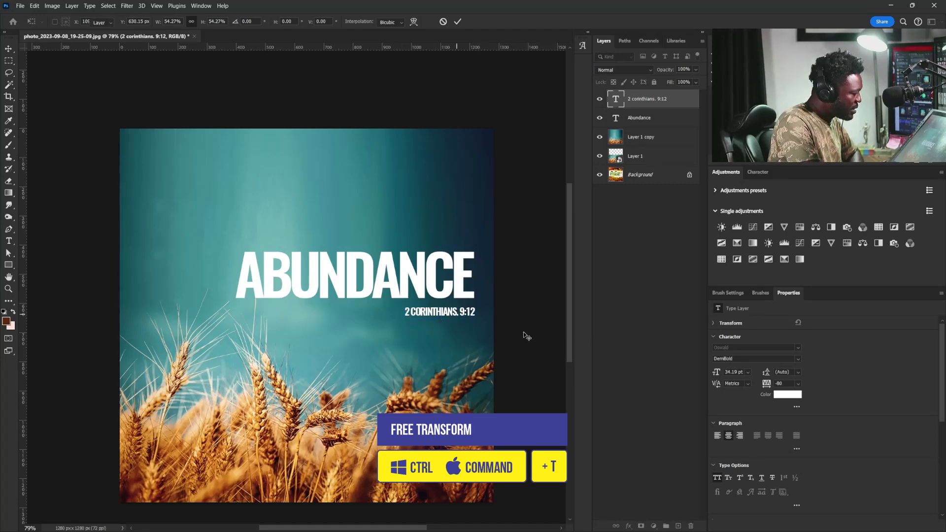
{"action": "left_click_drag", "start_coordinate": [511, 331], "coordinate": [482, 331]}
{"action": "key", "text": "Up"}
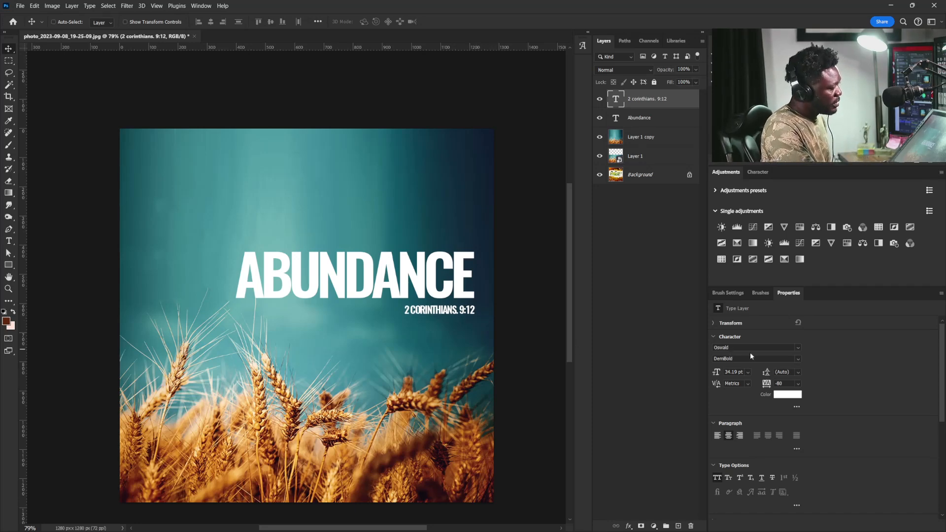
- Set the verse reference's font style to Medium and its tracking to 40
{"action": "left_click", "coordinate": [797, 359]}
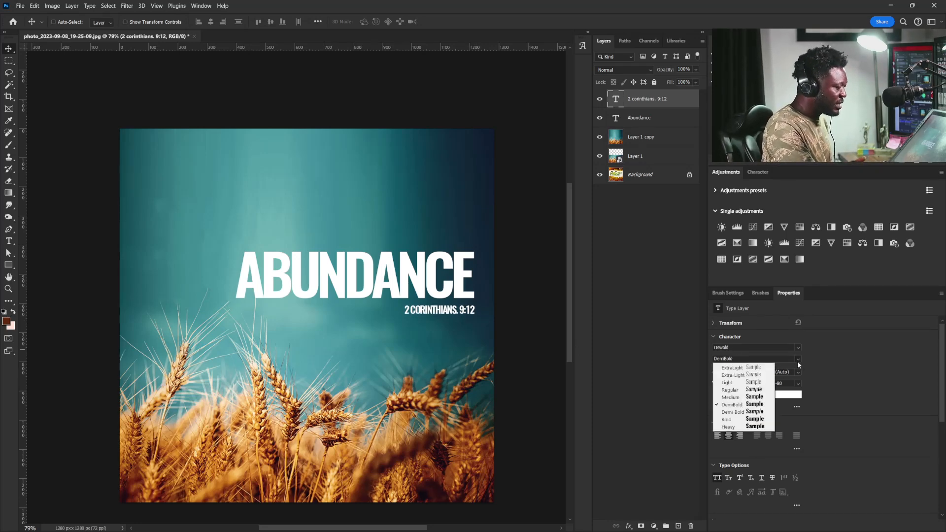
{"action": "left_click", "coordinate": [759, 383]}
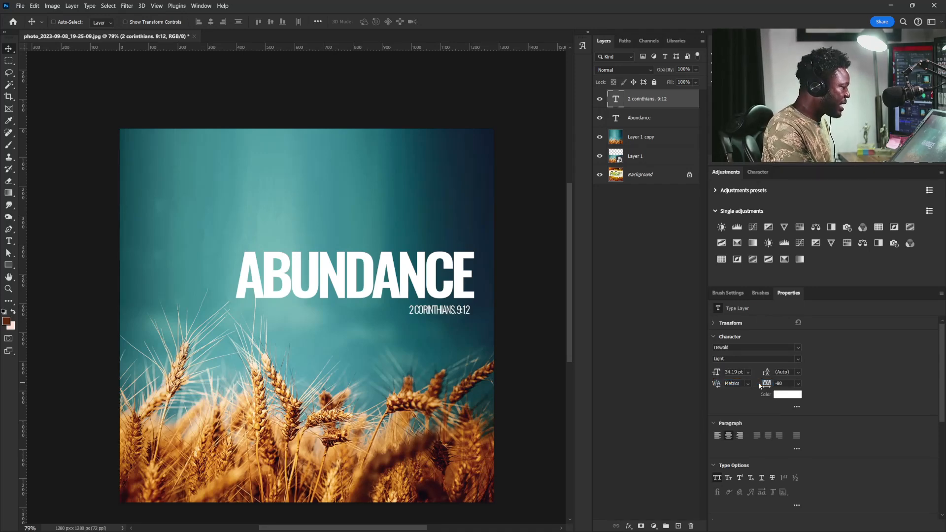
{"action": "left_click", "coordinate": [798, 359]}
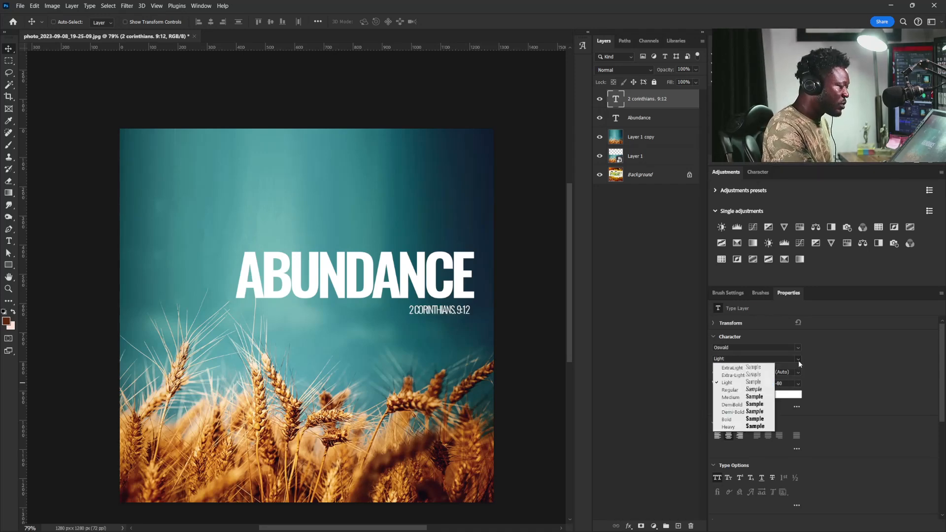
{"action": "left_click", "coordinate": [761, 401]}
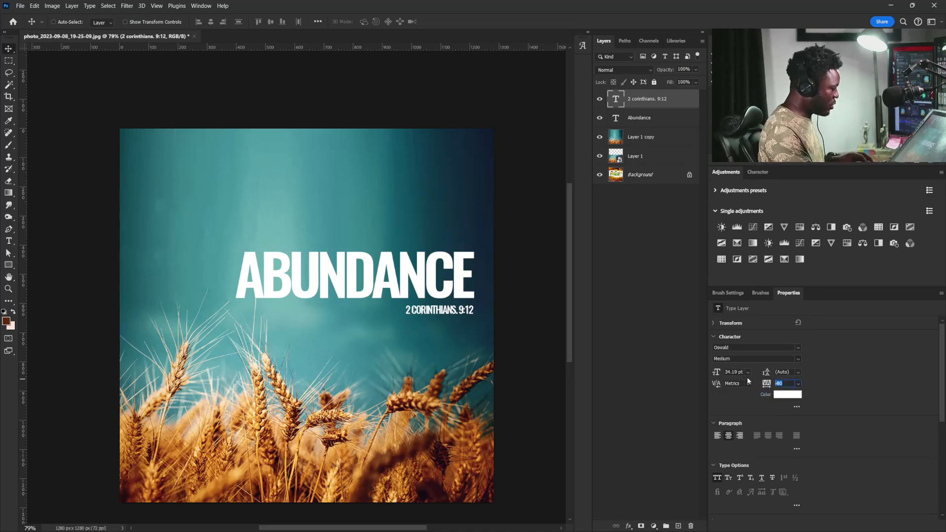
{"action": "type", "text": "0"}
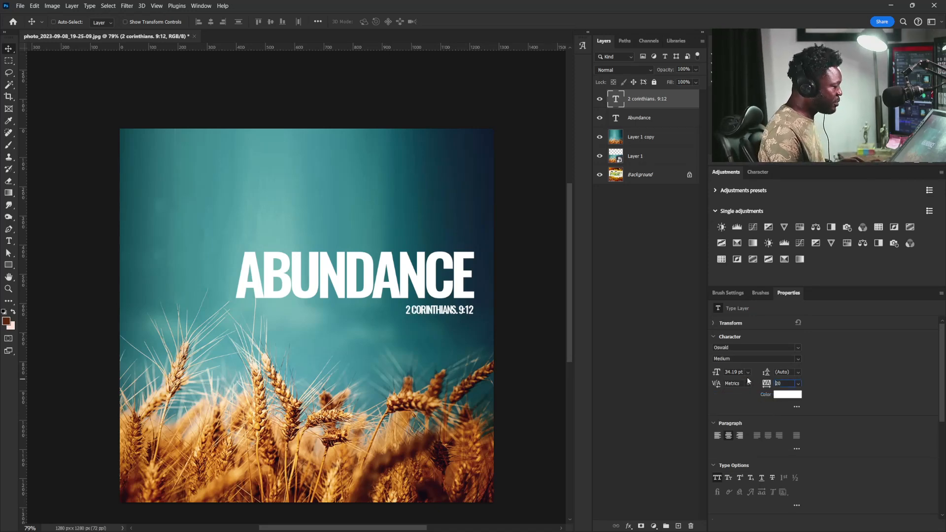
{"action": "key", "text": "Return"}
{"action": "type", "text": "40"}
{"action": "key", "text": "Return"}
- Realign the verse reference with ABUNDANCE's right edge and move both texts lower together, closer to the wheat
{"action": "mouse_move", "coordinate": [476, 324]}
{"action": "left_mouse_down"}
{"action": "mouse_move", "coordinate": [490, 320]}
{"action": "mouse_move", "coordinate": [479, 317]}
{"action": "left_mouse_up"}
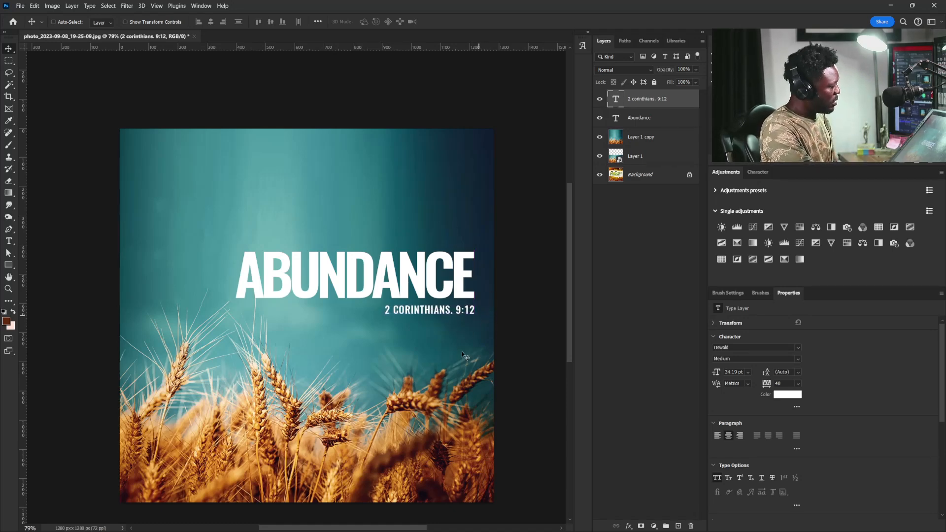
{"action": "left_click", "coordinate": [640, 122], "text": "shift"}
{"action": "left_click_drag", "start_coordinate": [472, 282], "coordinate": [475, 309]}
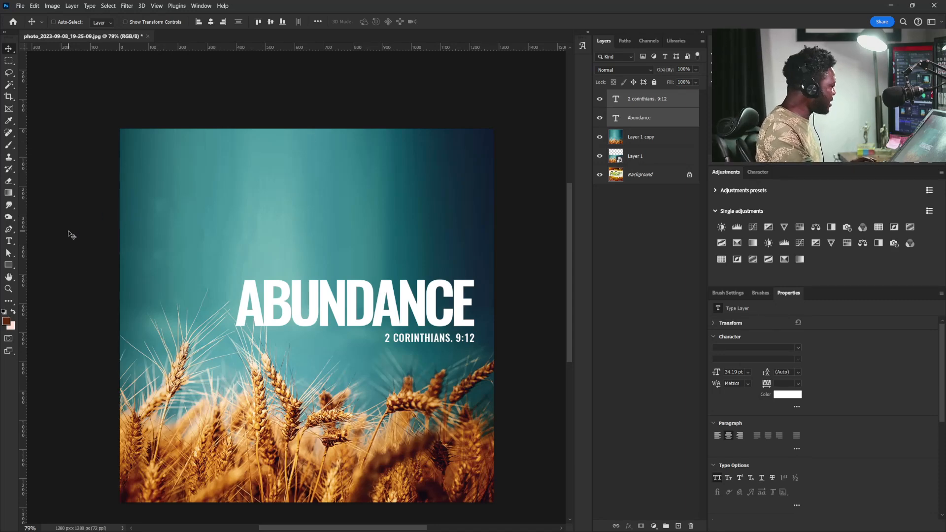
- Paste the copied venue address as a new text in the sky above ABUNDANCE and set it in Oswald Light
{"action": "left_click", "coordinate": [9, 241]}
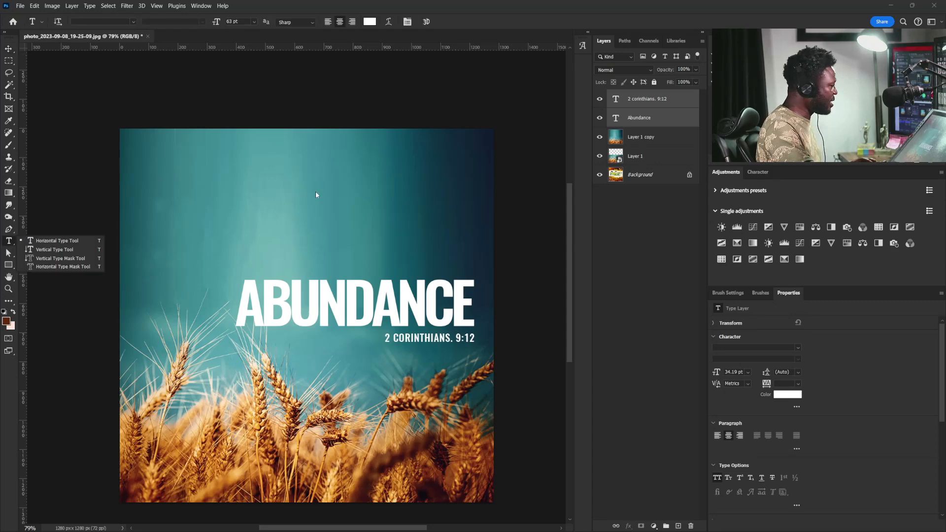
{"action": "left_click", "coordinate": [337, 211]}
{"action": "key", "text": "ctrl+v"}
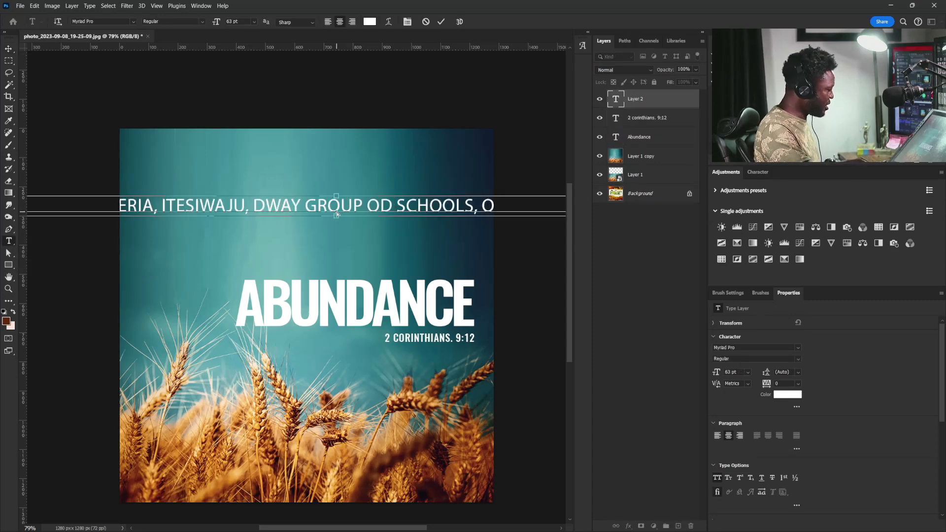
{"action": "key", "text": "ctrl+a"}
{"action": "left_click", "coordinate": [750, 348]}
{"action": "type", "text": "osw"}
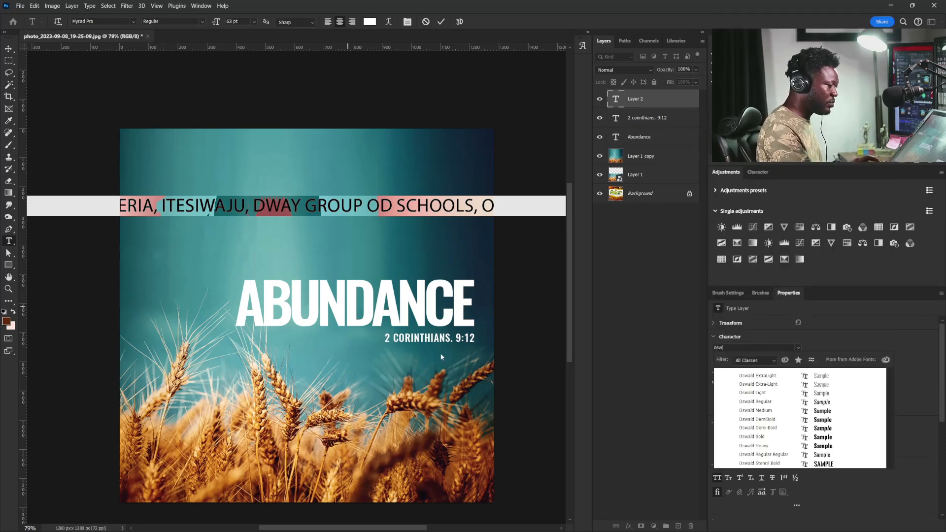
{"action": "left_click", "coordinate": [820, 394]}
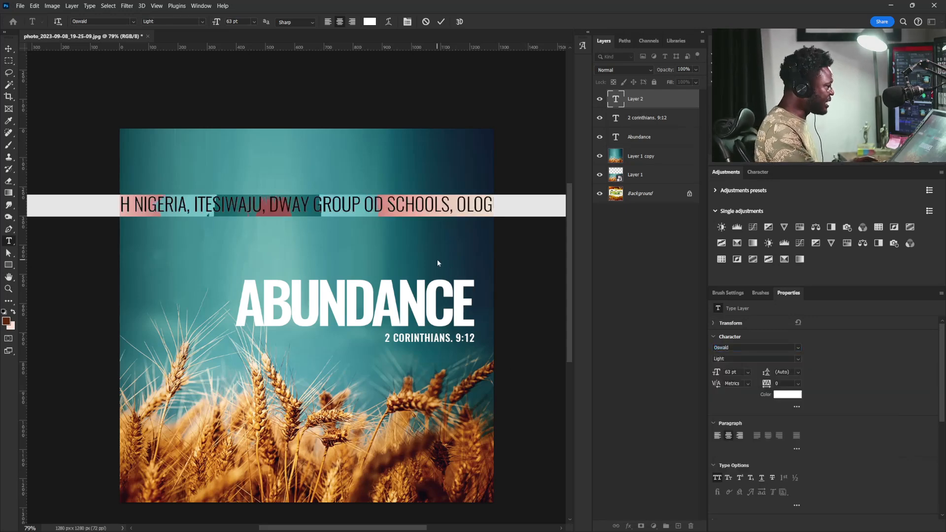
- Scale the venue address to about 30% and place it fully inside the canvas above ABUNDANCE
{"action": "left_click", "coordinate": [9, 49]}
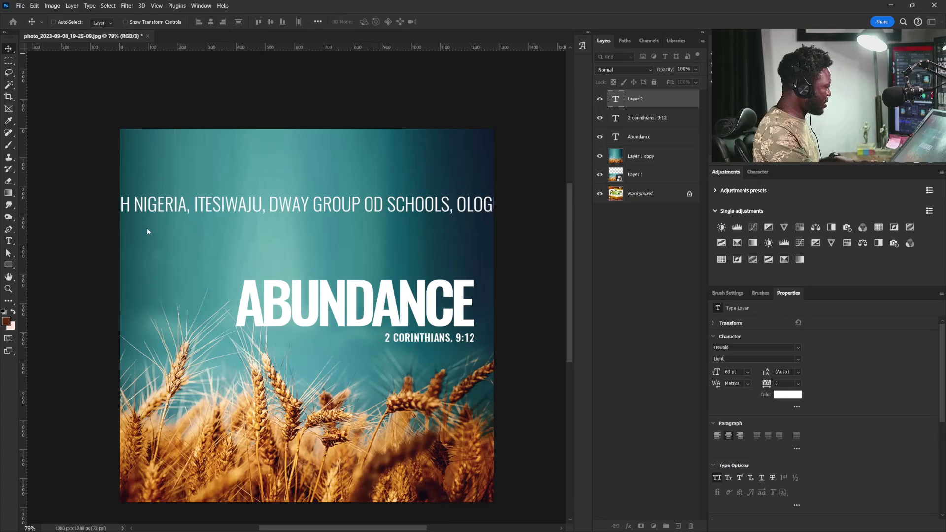
{"action": "key", "text": "ctrl+t"}
{"action": "left_click_drag", "start_coordinate": [85, 210], "coordinate": [256, 224]}
{"action": "left_click_drag", "start_coordinate": [165, 219], "coordinate": [404, 219]}
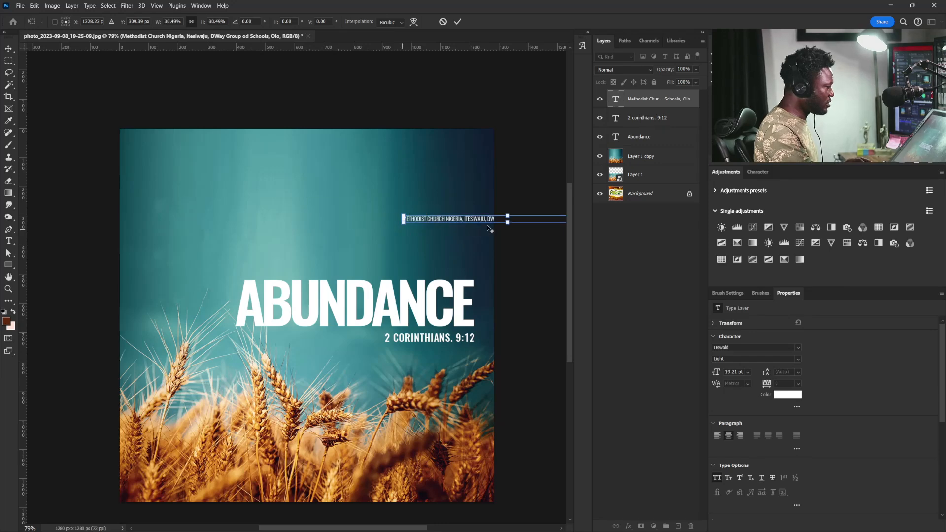
{"action": "left_click_drag", "start_coordinate": [488, 219], "coordinate": [342, 213]}
{"action": "key", "text": "Return"}
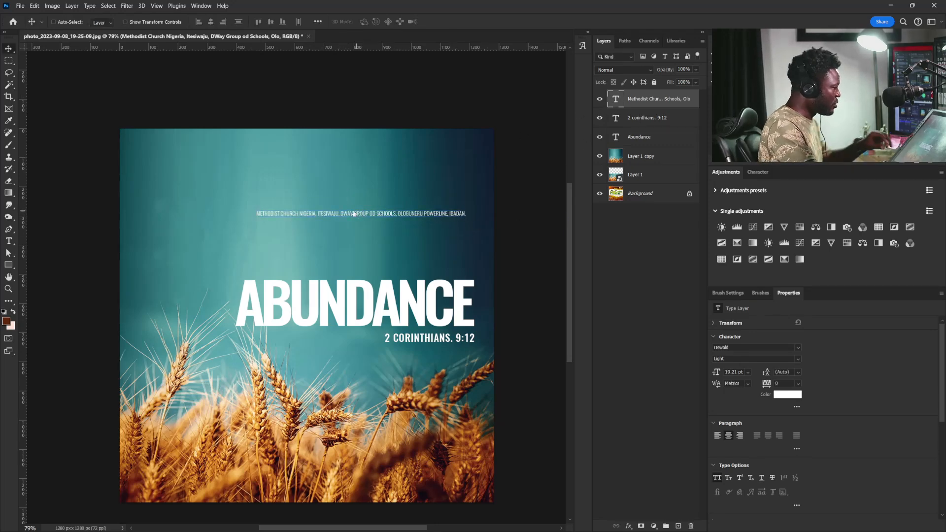
- Break the venue address into three lines, splitting it before DWAY and before POWERLINE
{"action": "key", "text": "t"}
{"action": "left_click", "coordinate": [342, 215]}
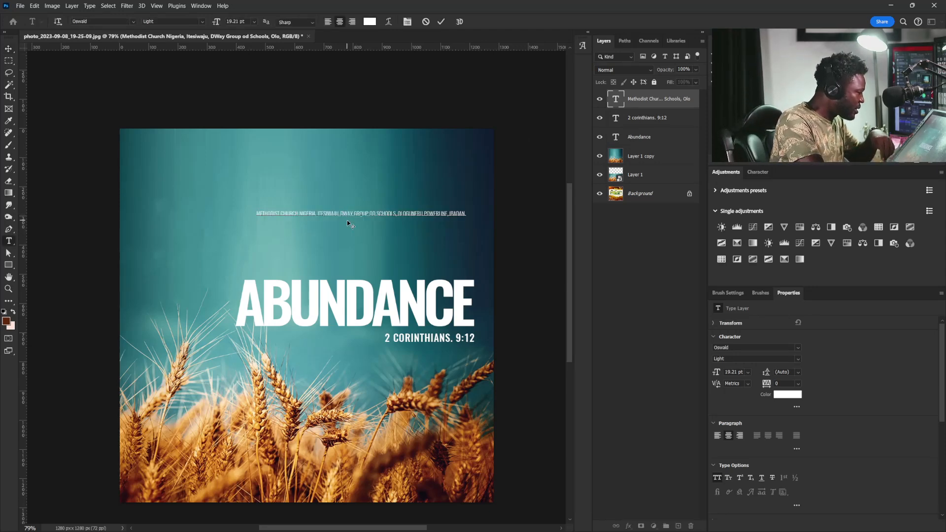
{"action": "key", "text": "Return"}
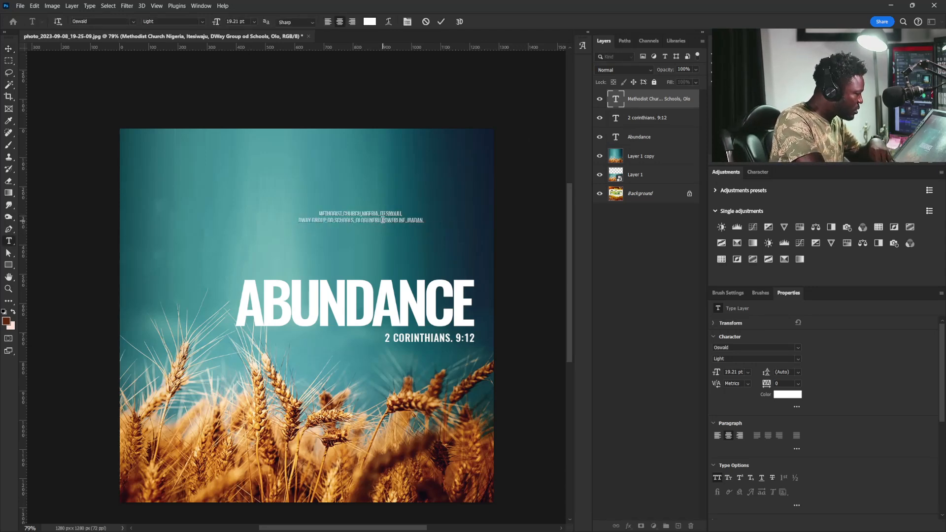
{"action": "left_click", "coordinate": [382, 220]}
{"action": "key", "text": "Return"}
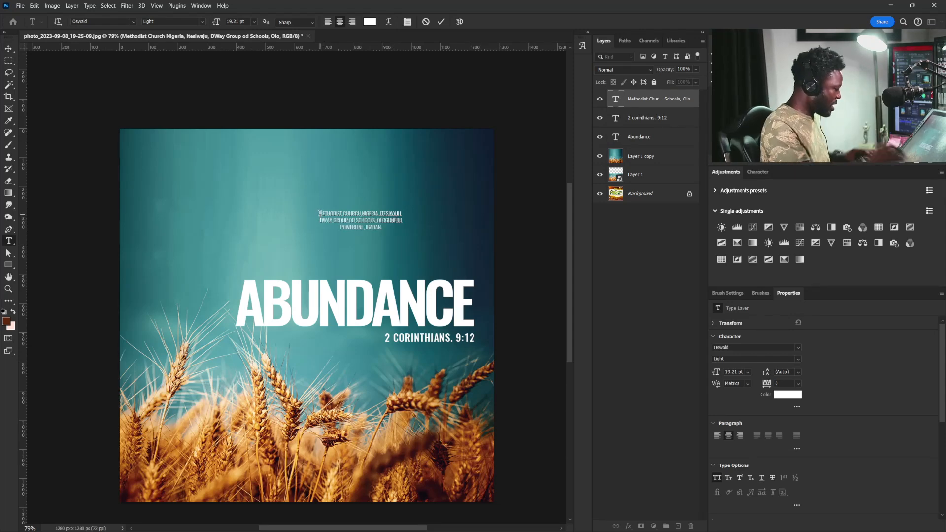
- Add the time "9:00PM" in front of the venue address on its first line
{"action": "type", "text": "Oppo"}
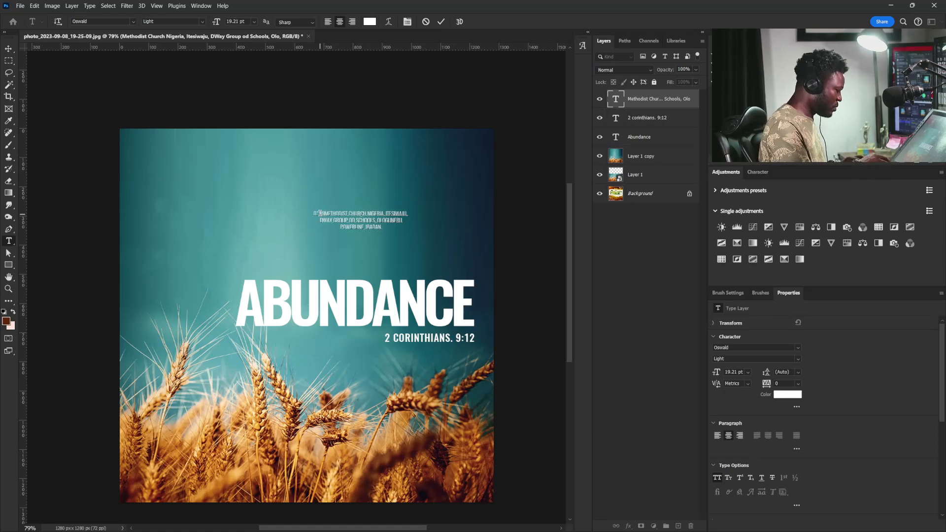
{"action": "type", "text": "si"}
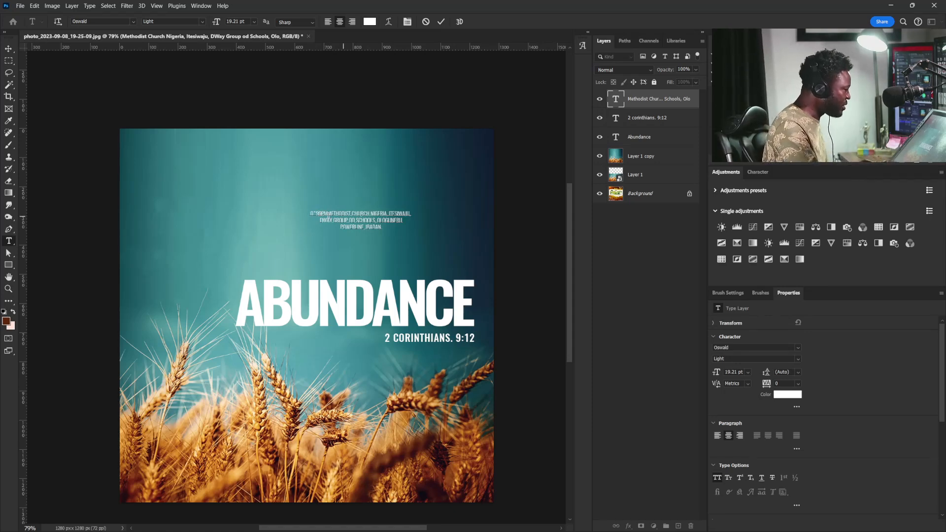
{"action": "key", "text": "BackSpace"}
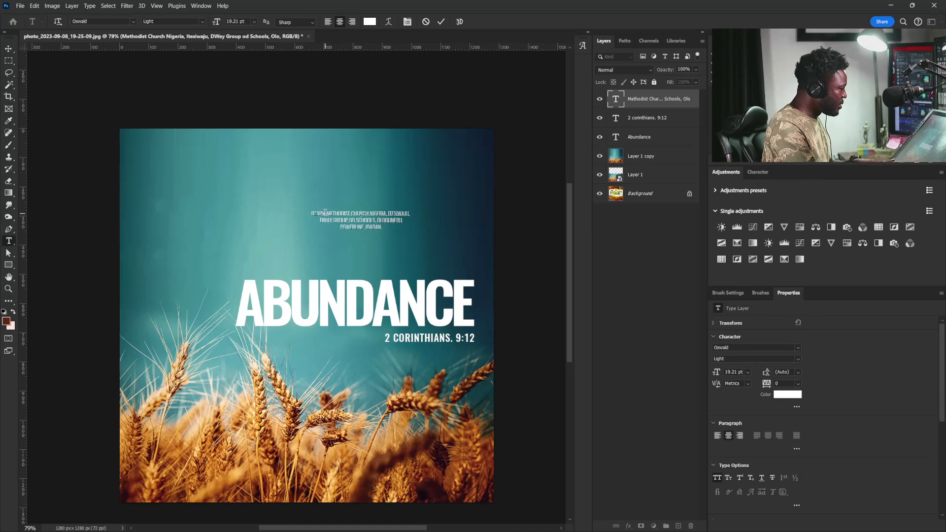
{"action": "key", "text": "BackSpace"}
{"action": "key", "text": "BackSpace"}
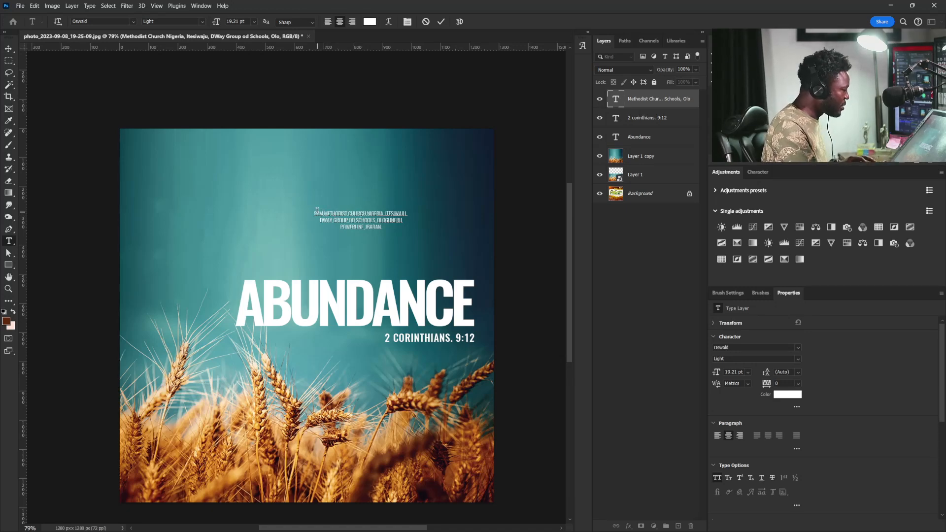
{"action": "type", "text": ":00"}
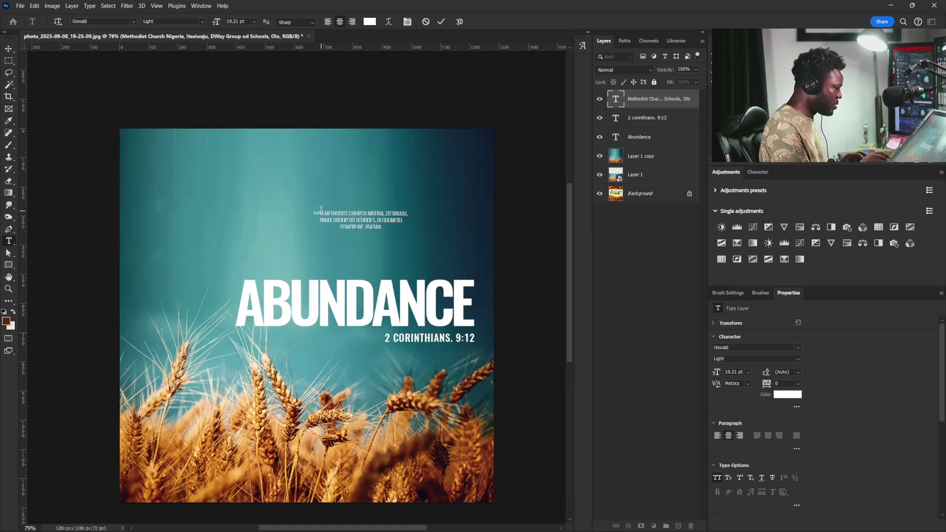
- Set the 9:00PM part of the venue text to the DemiBold style
{"action": "left_click_drag", "start_coordinate": [325, 210], "coordinate": [309, 210]}
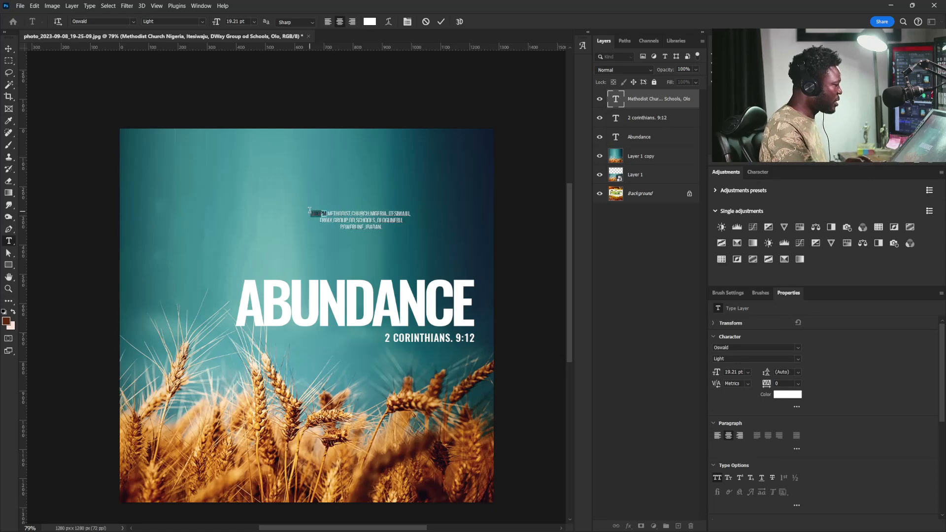
{"action": "left_click", "coordinate": [799, 358]}
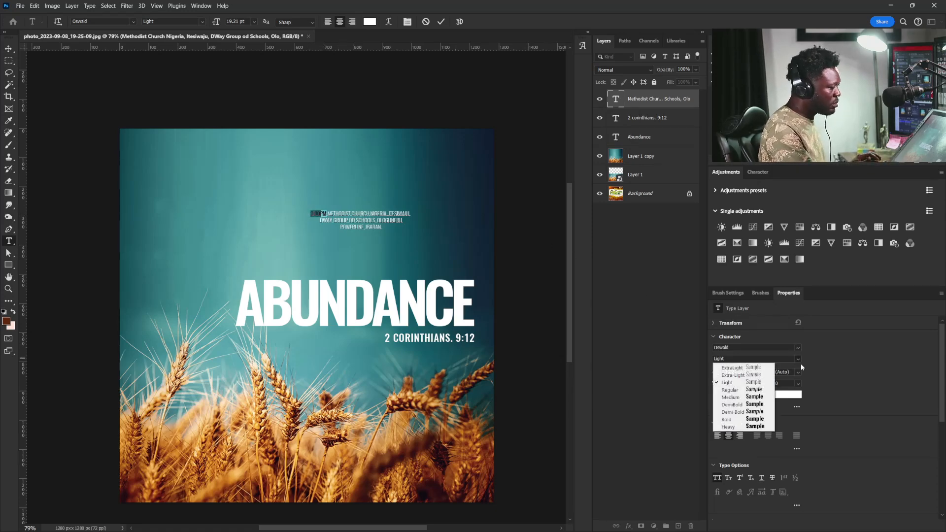
{"action": "left_click", "coordinate": [764, 406]}
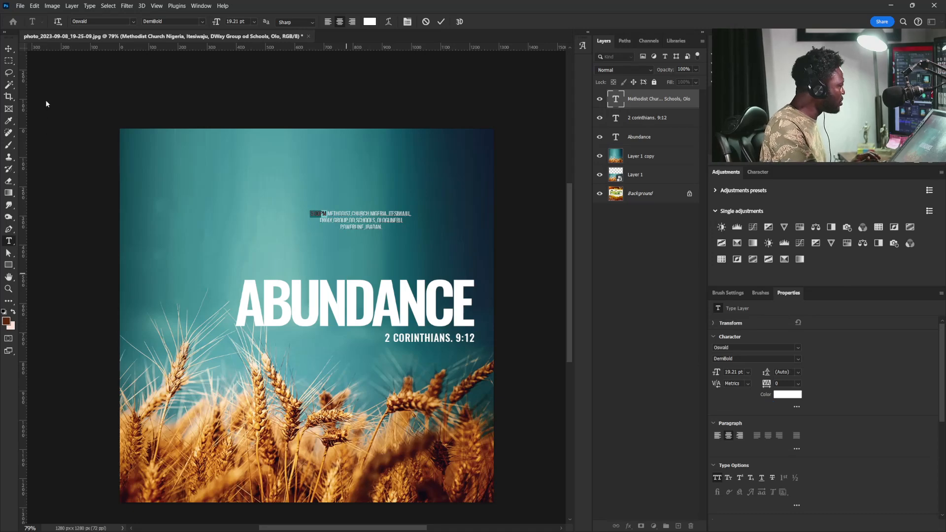
{"action": "left_click", "coordinate": [8, 49]}
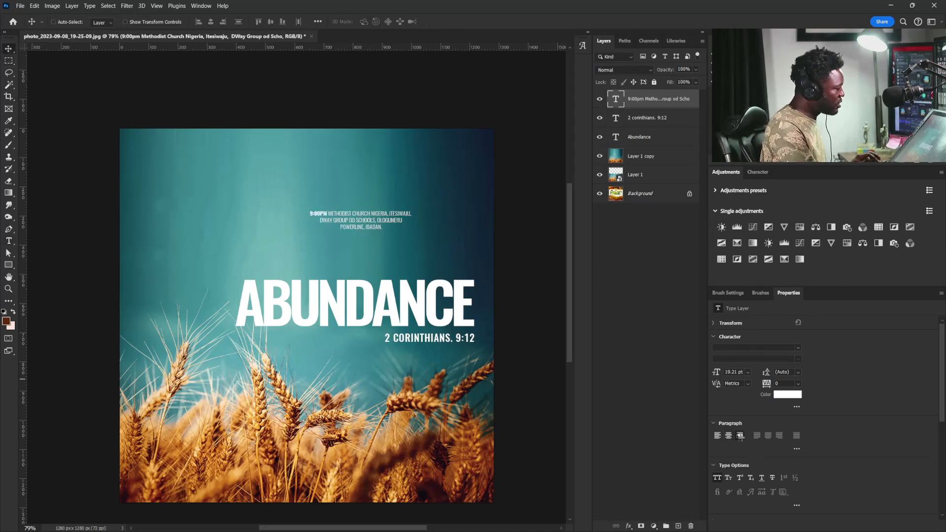
- Right-align the time and venue text, shift it toward ABUNDANCE's right end and scale it to about 155%
{"action": "left_click", "coordinate": [739, 435]}
{"action": "left_click_drag", "start_coordinate": [370, 229], "coordinate": [456, 247]}
{"action": "key", "text": "ctrl+t"}
{"action": "left_click_drag", "start_coordinate": [347, 226], "coordinate": [289, 200]}
{"action": "key", "text": "Return"}
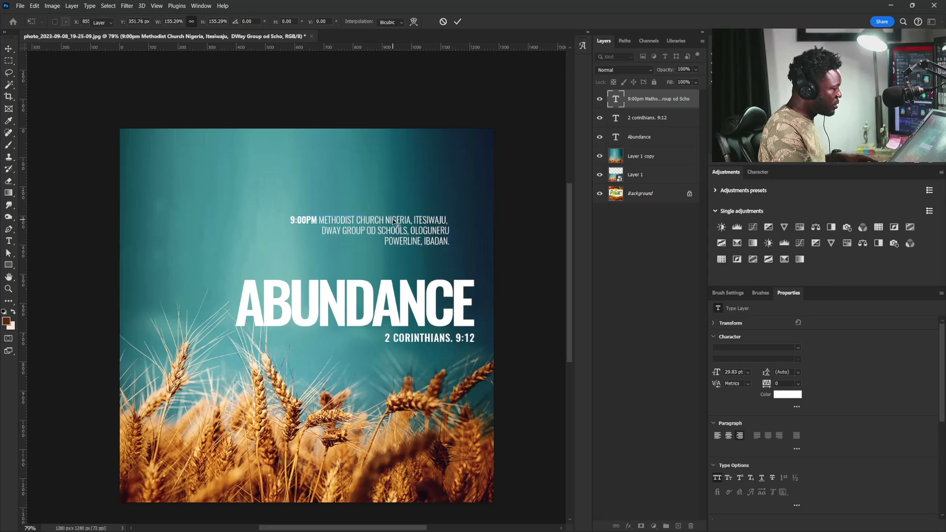
- Turn off All Caps for the time and venue text
{"action": "key", "text": "t"}
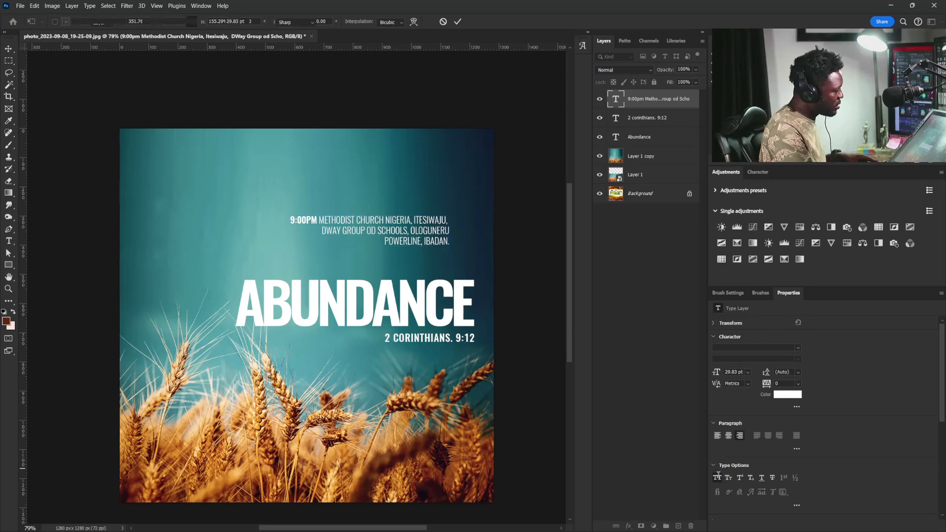
{"action": "key", "text": "Return"}
{"action": "left_click", "coordinate": [717, 478]}
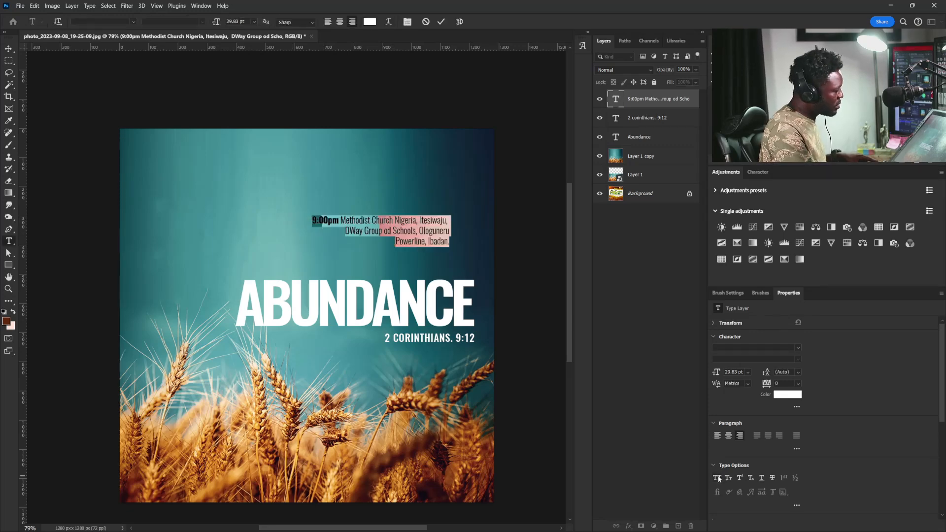
- Set the leading of the whole time and venue text to 45 pt
{"action": "left_click", "coordinate": [422, 241]}
{"action": "left_click_drag", "start_coordinate": [449, 241], "coordinate": [312, 221]}
{"action": "left_click", "coordinate": [797, 372]}
{"action": "left_click", "coordinate": [785, 433]}
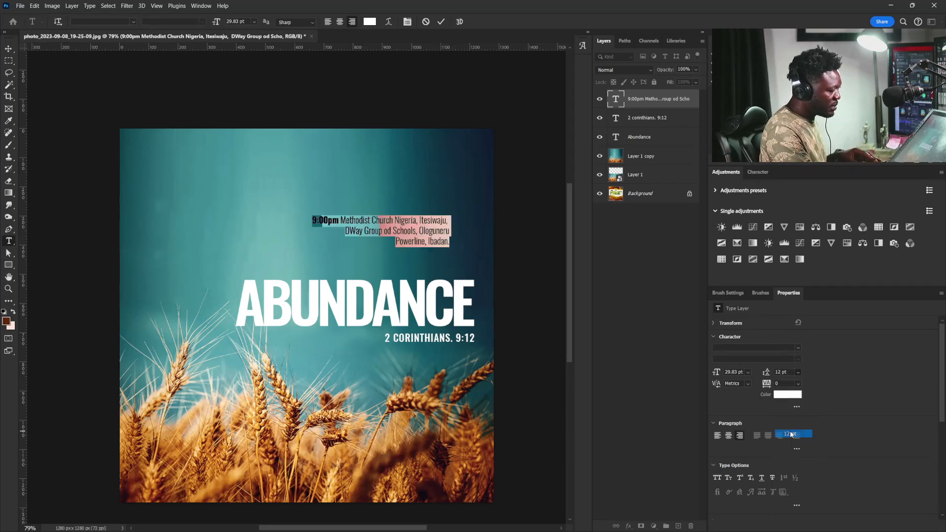
{"action": "key", "text": "Up"}
{"action": "key", "text": "Up"}
{"action": "key", "text": "Up"}
{"action": "key", "text": "Up"}
{"action": "key", "text": "Up"}
{"action": "key", "text": "Up"}
{"action": "key", "text": "Up"}
{"action": "key", "text": "Up"}
{"action": "key", "text": "Up"}
{"action": "key", "text": "Up"}
{"action": "key", "text": "Up"}
{"action": "key", "text": "Up"}
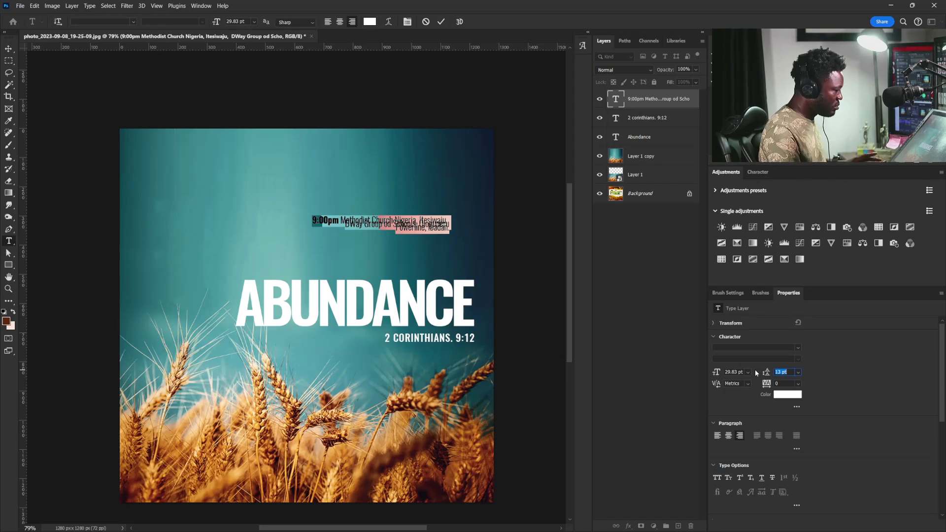
{"action": "key", "text": "Up"}
{"action": "key", "text": "Up"}
{"action": "key", "text": "Up"}
{"action": "key", "text": "Up"}
{"action": "key", "text": "Up"}
{"action": "key", "text": "Up"}
{"action": "key", "text": "Up"}
{"action": "key", "text": "Up"}
{"action": "key", "text": "Up"}
{"action": "key", "text": "Up"}
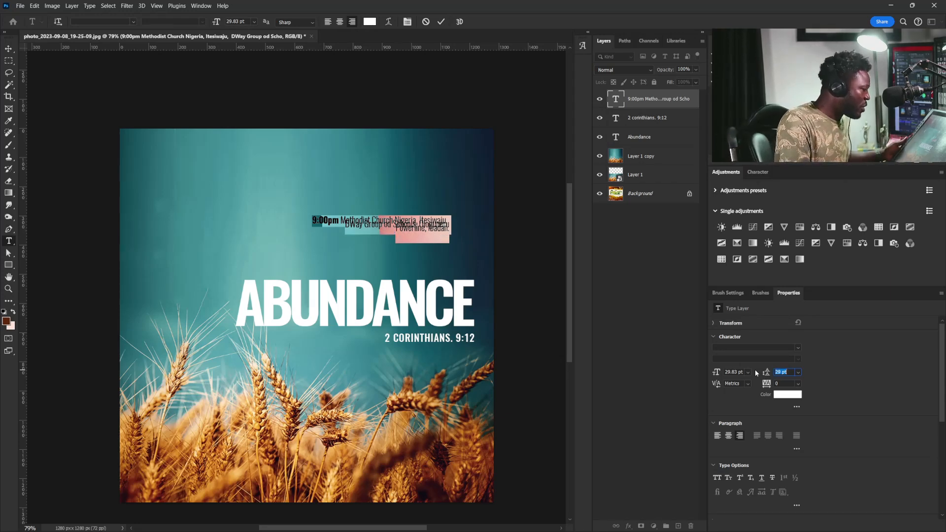
{"action": "key", "text": "Up"}
{"action": "key", "text": "Up"}
{"action": "key", "text": "Up"}
{"action": "key", "text": "Up"}
{"action": "key", "text": "Up"}
{"action": "key", "text": "Up"}
{"action": "key", "text": "Up"}
{"action": "key", "text": "Up"}
{"action": "key", "text": "Up"}
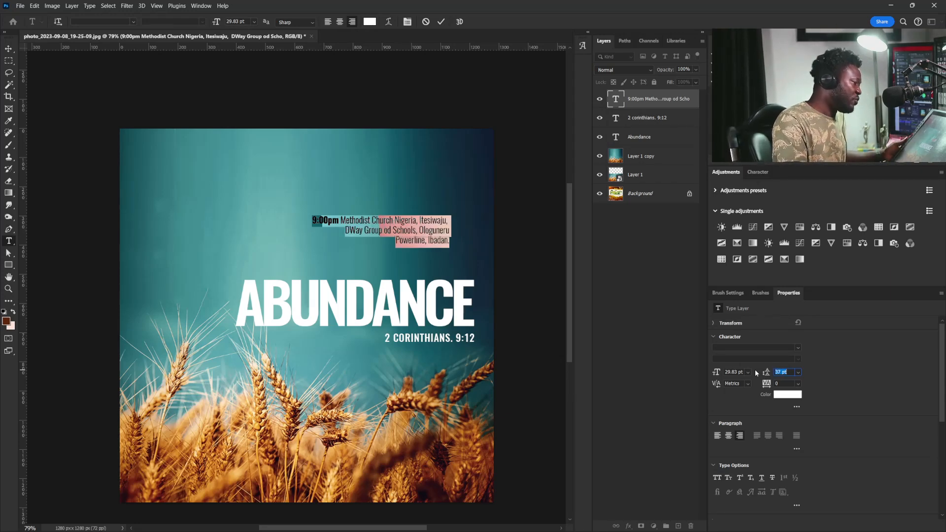
{"action": "key", "text": "Up"}
{"action": "key", "text": "Up"}
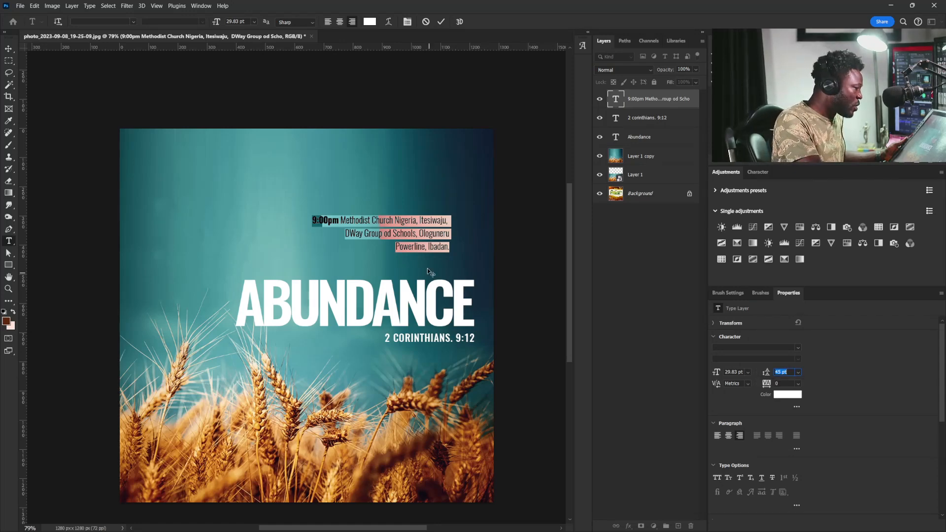
- Delete the trailing space after "Itesiwaju," on the first line of the venue text
{"action": "left_click", "coordinate": [447, 221]}
{"action": "left_click_drag", "start_coordinate": [458, 221], "coordinate": [459, 222]}
{"action": "key", "text": "BackSpace"}
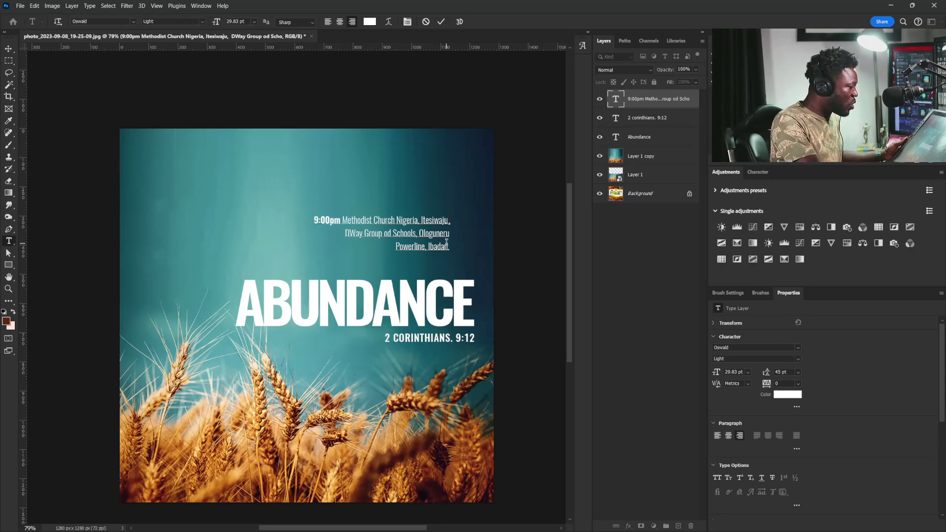
- Move the time and venue text flush with ABUNDANCE's right end and scale it to about 91%
{"action": "left_click", "coordinate": [9, 48]}
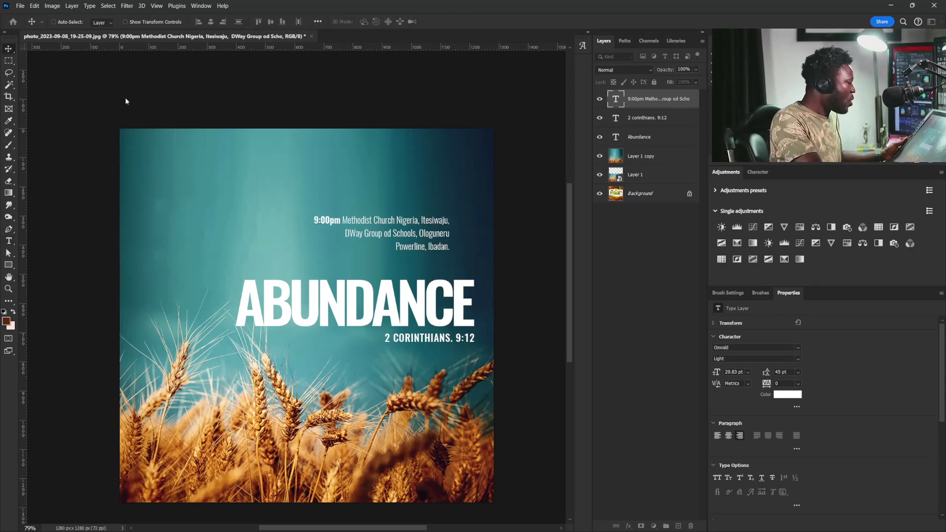
{"action": "left_click_drag", "start_coordinate": [442, 222], "coordinate": [468, 230]}
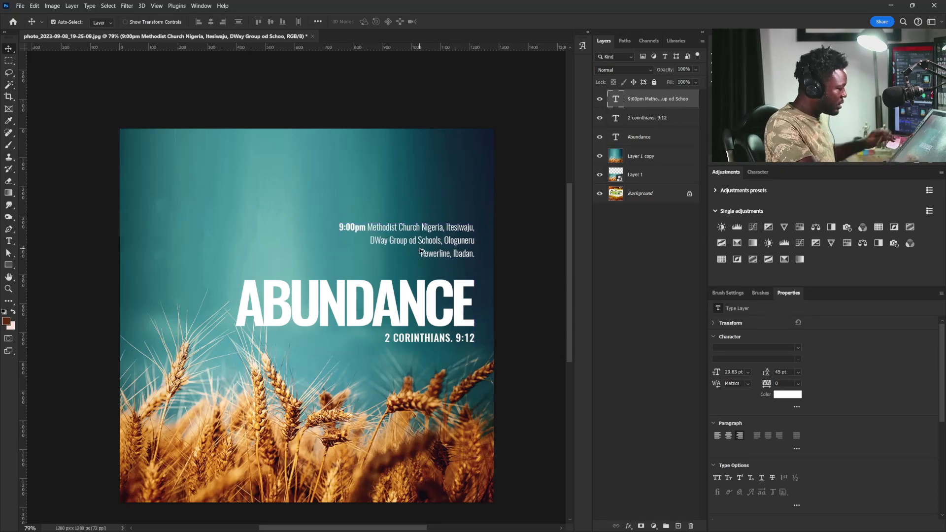
{"action": "key", "text": "ctrl+t"}
{"action": "left_click_drag", "start_coordinate": [335, 260], "coordinate": [350, 256]}
{"action": "key", "text": "Return"}
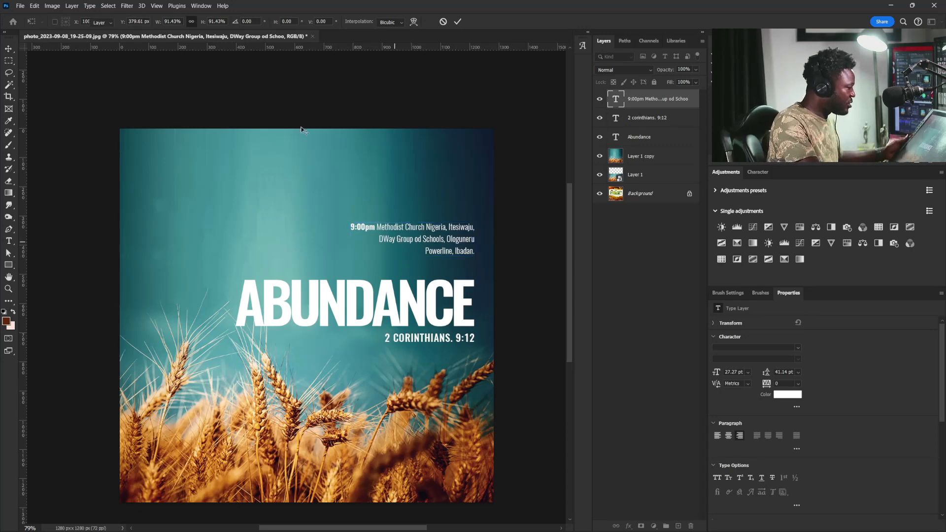
{"action": "left_click", "coordinate": [201, 6]}
{"action": "mouse_move", "coordinate": [157, 6]}
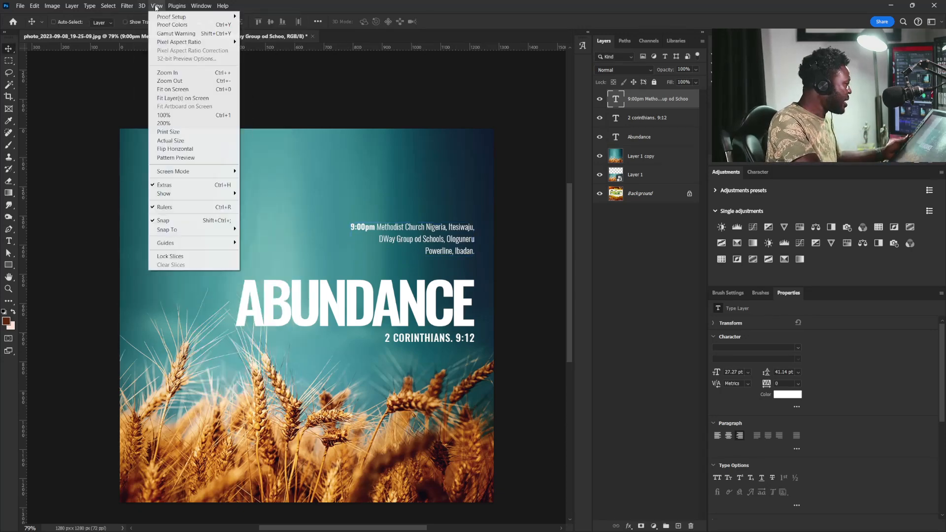
{"action": "mouse_move", "coordinate": [205, 243]}
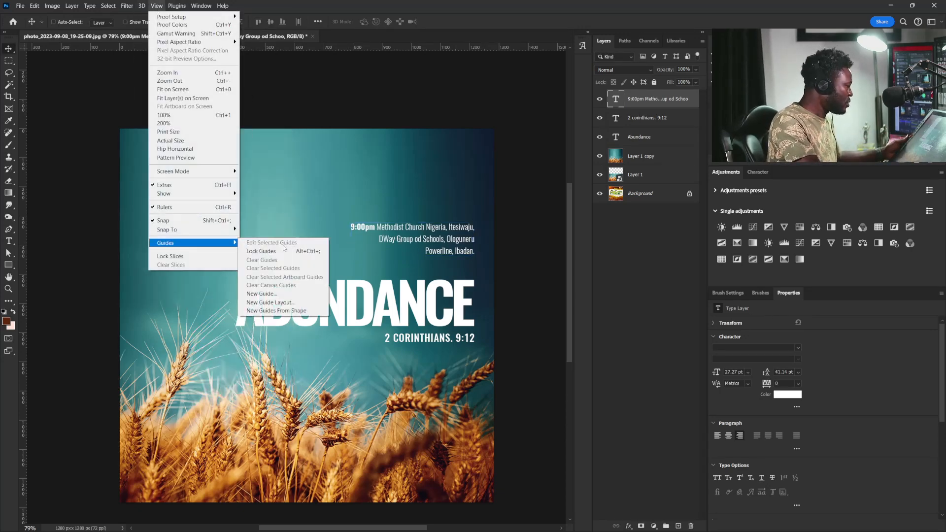
{"action": "left_click", "coordinate": [271, 293]}
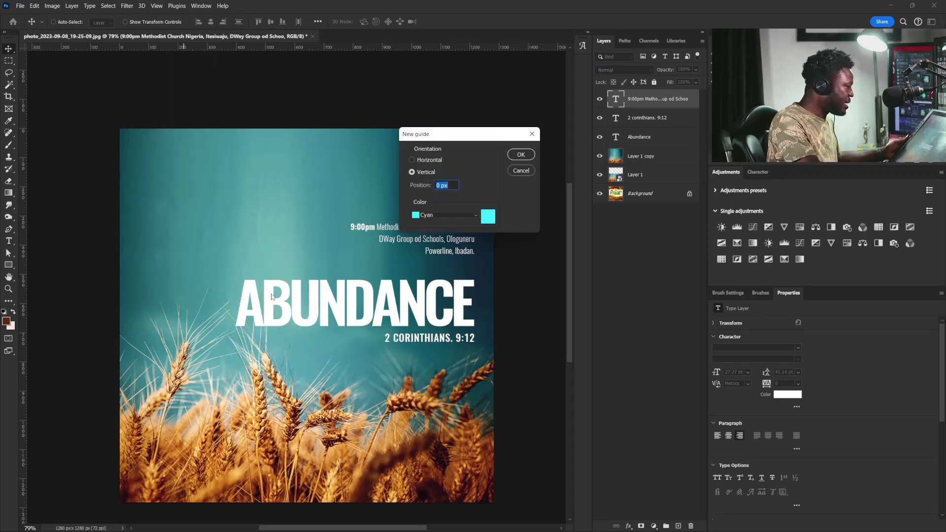
{"action": "left_click", "coordinate": [519, 170]}
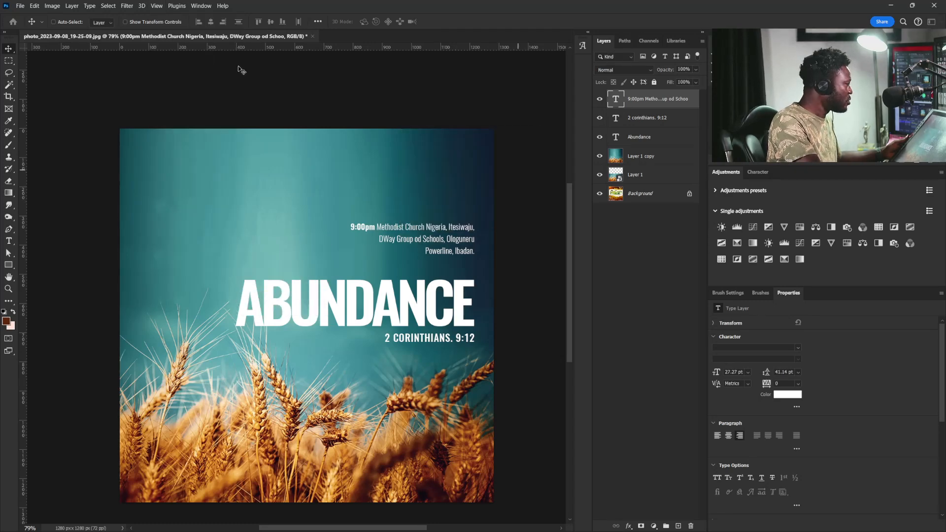
- Create a cyan guide layout without columns, with 70 px margins on all four sides of the canvas
{"action": "left_click", "coordinate": [157, 6]}
{"action": "mouse_move", "coordinate": [200, 244]}
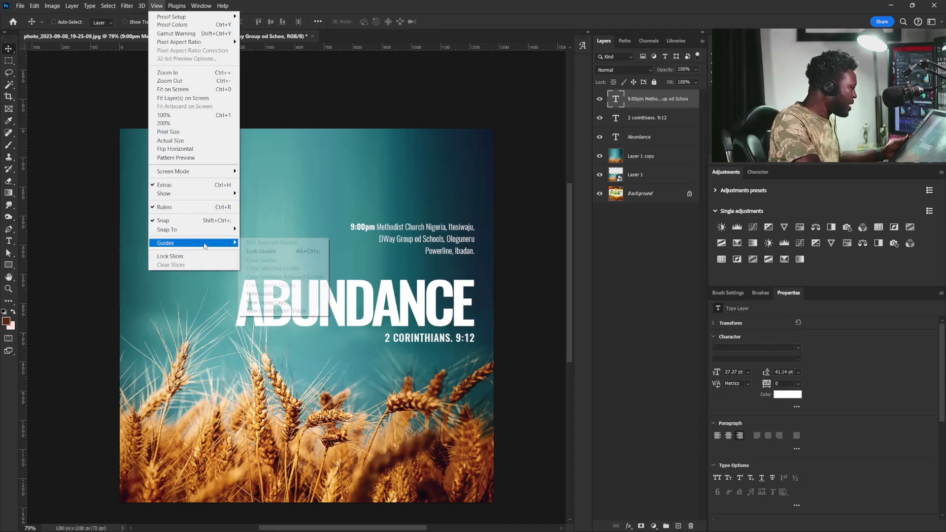
{"action": "left_click", "coordinate": [281, 302]}
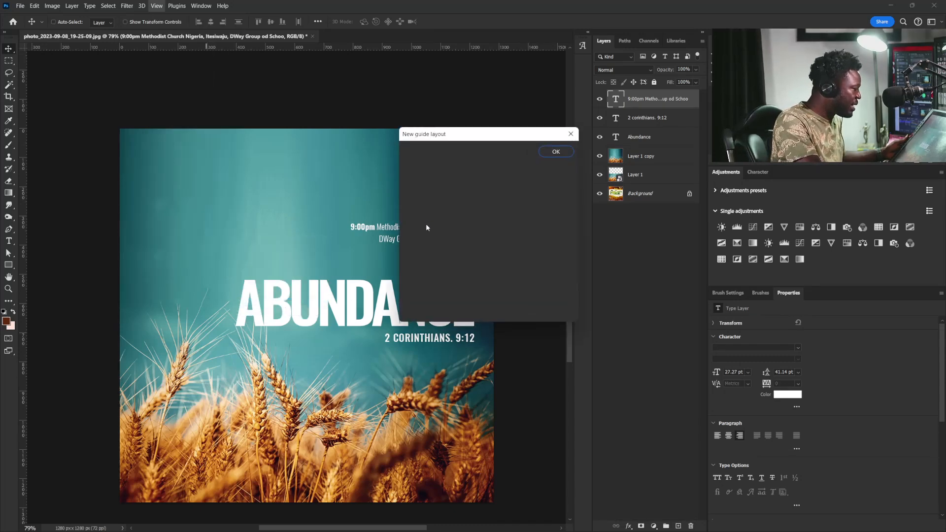
{"action": "double_click", "coordinate": [430, 225]}
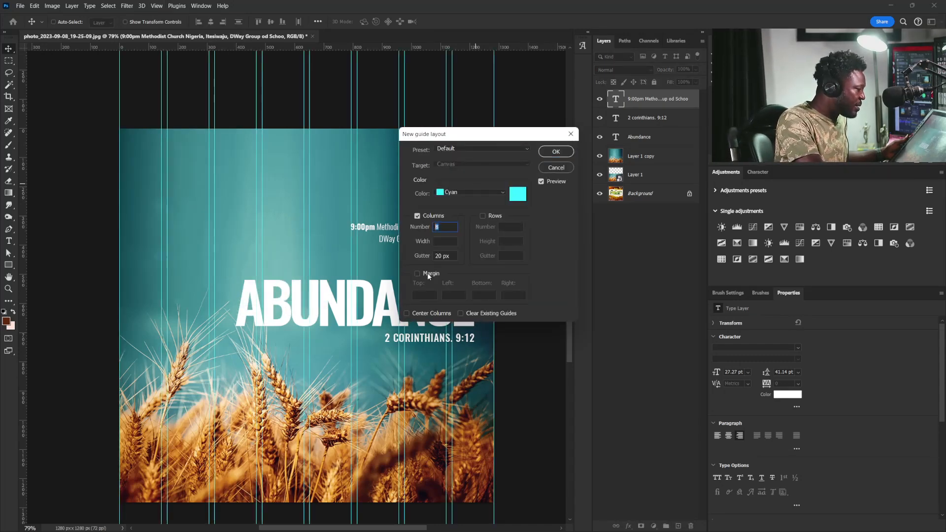
{"action": "left_click", "coordinate": [417, 274]}
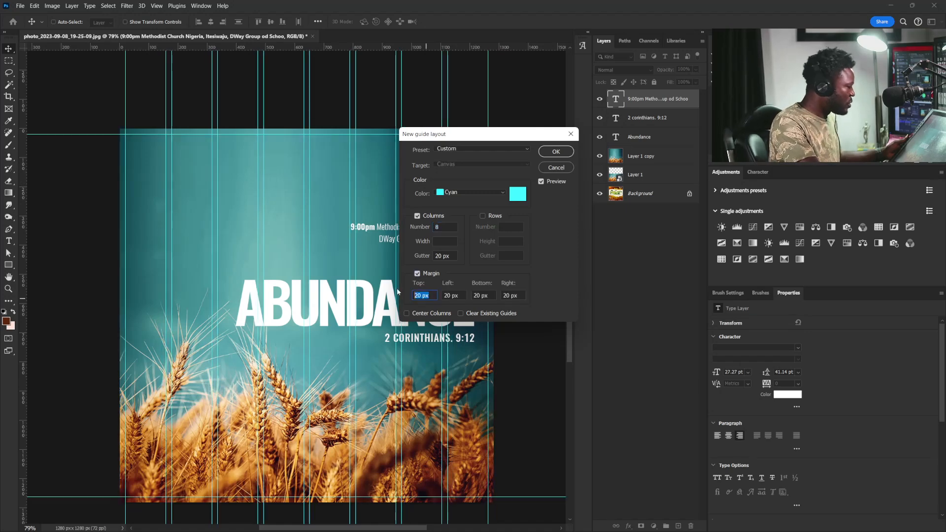
{"action": "double_click", "coordinate": [444, 228]}
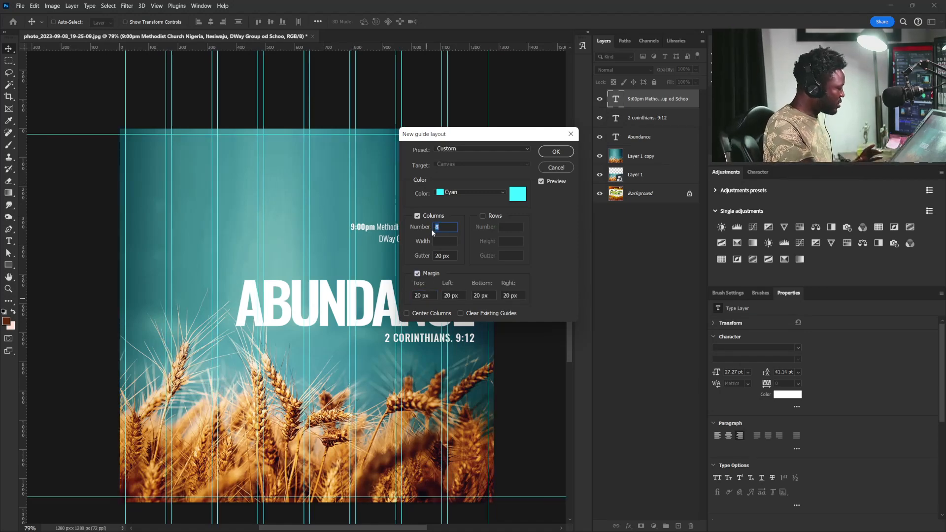
{"action": "type", "text": "1"}
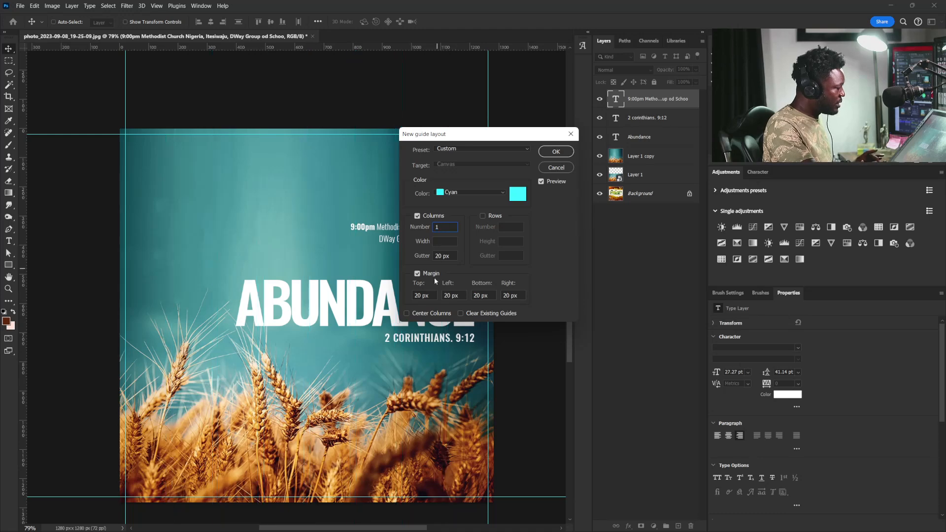
{"action": "double_click", "coordinate": [418, 295]}
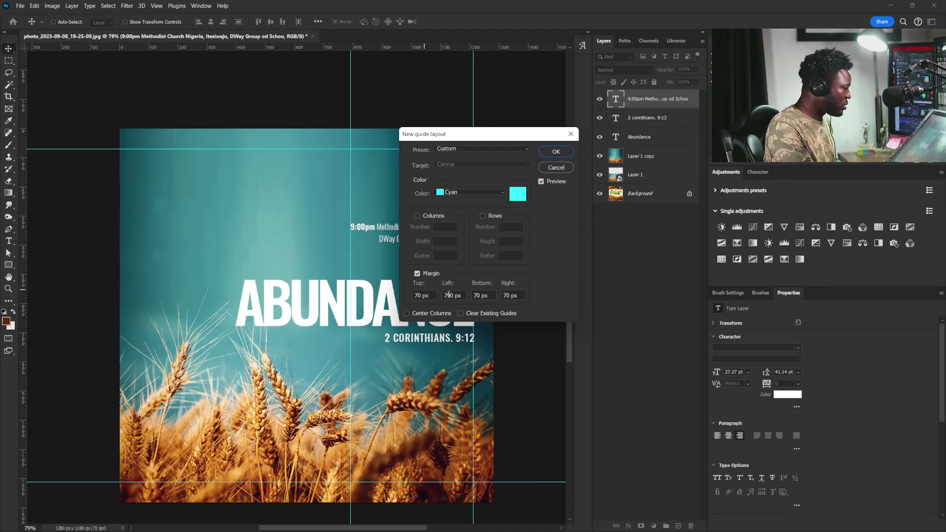
{"action": "left_click", "coordinate": [448, 294]}
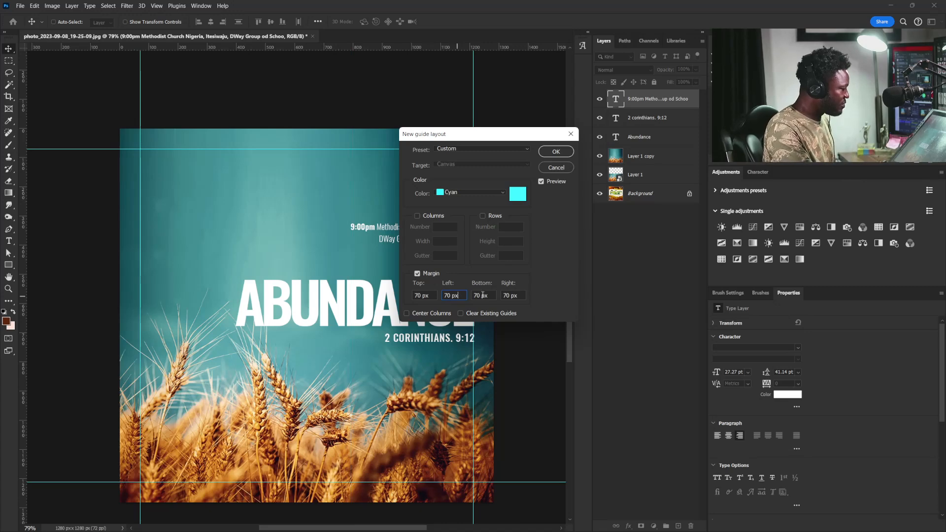
{"action": "left_click", "coordinate": [563, 152]}
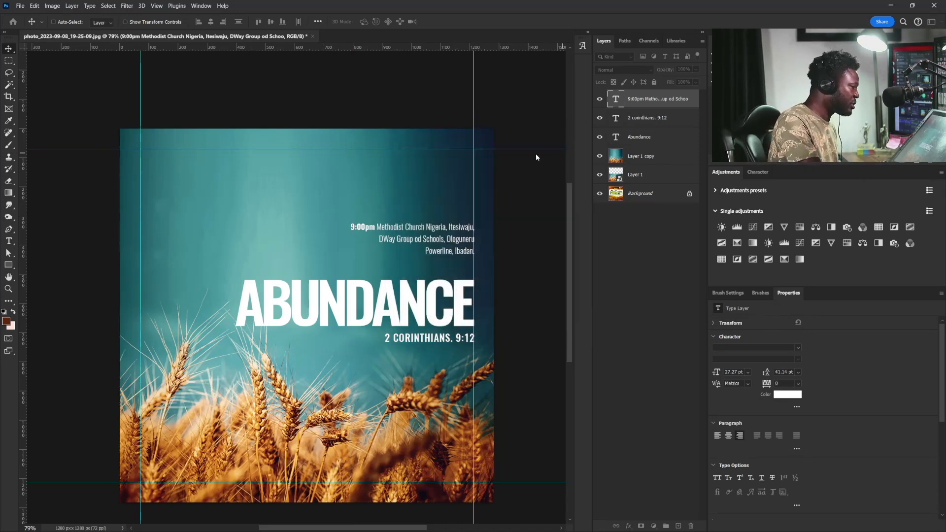
- Nudge the headline, verse and venue texts slightly left to line up with the right margin guide
{"action": "right_click", "coordinate": [466, 226]}
{"action": "left_click", "coordinate": [458, 226]}
{"action": "right_click", "coordinate": [458, 226]}
{"action": "left_click", "coordinate": [477, 231]}
{"action": "key", "text": "Left"}
{"action": "key", "text": "Left"}
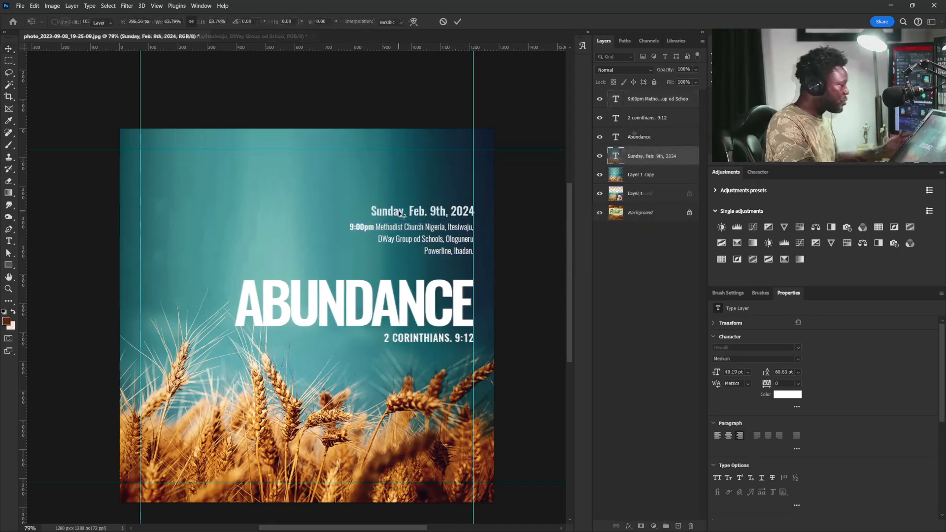
- Scale the date text "Sunday, Feb. 9th, 2024" to about 64% and place it slightly higher above the venue text
{"action": "key", "text": "Return"}
{"action": "left_click_drag", "start_coordinate": [427, 210], "coordinate": [427, 205]}
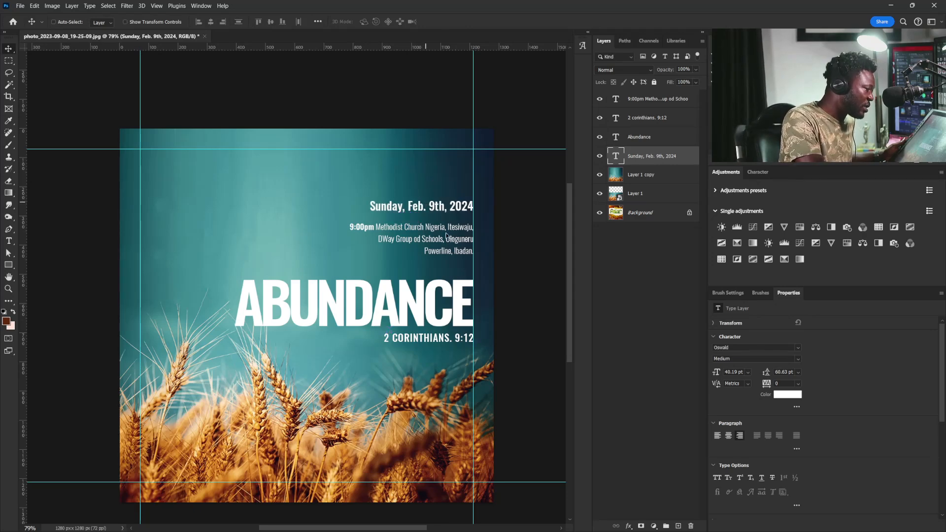
- Change the font of the time and venue text to Maven Pro Regular
{"action": "right_click", "coordinate": [442, 236]}
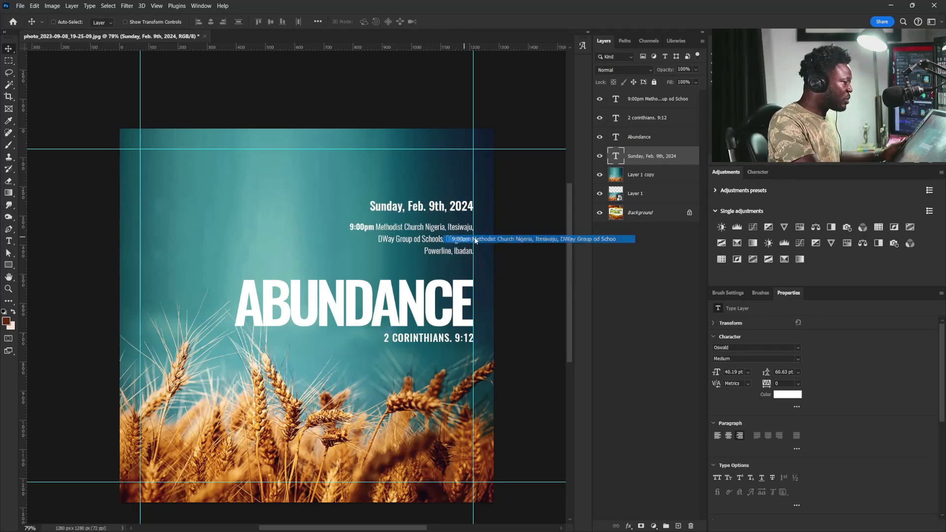
{"action": "left_click", "coordinate": [458, 240]}
{"action": "left_click", "coordinate": [743, 347]}
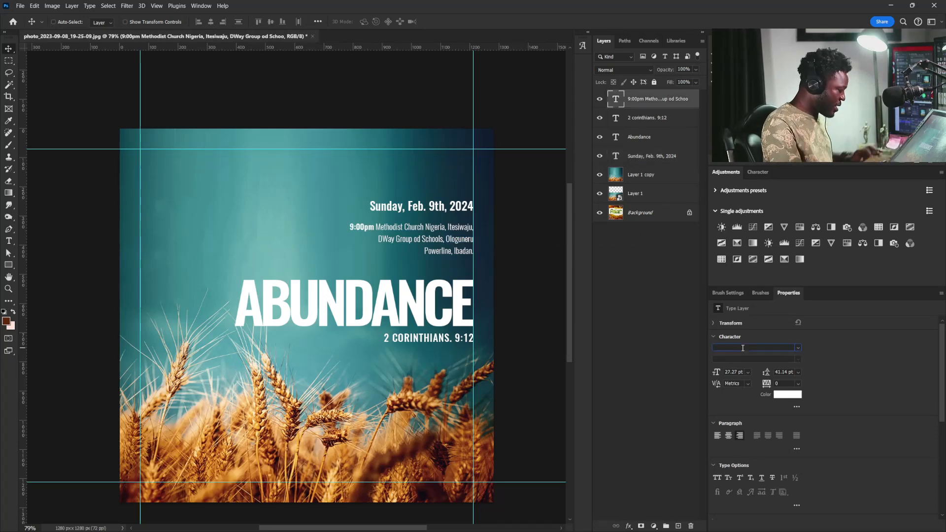
{"action": "type", "text": "mave"}
{"action": "left_click", "coordinate": [799, 379]}
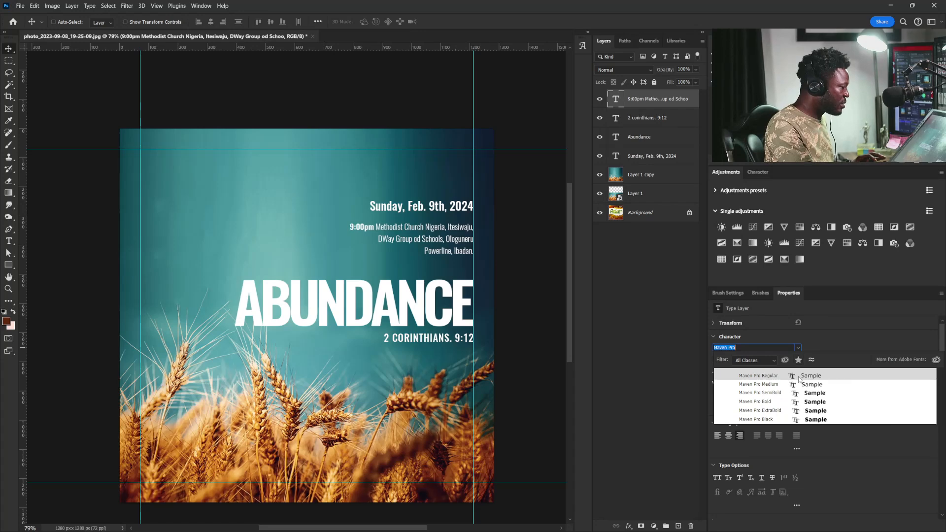
{"action": "left_click", "coordinate": [799, 378]}
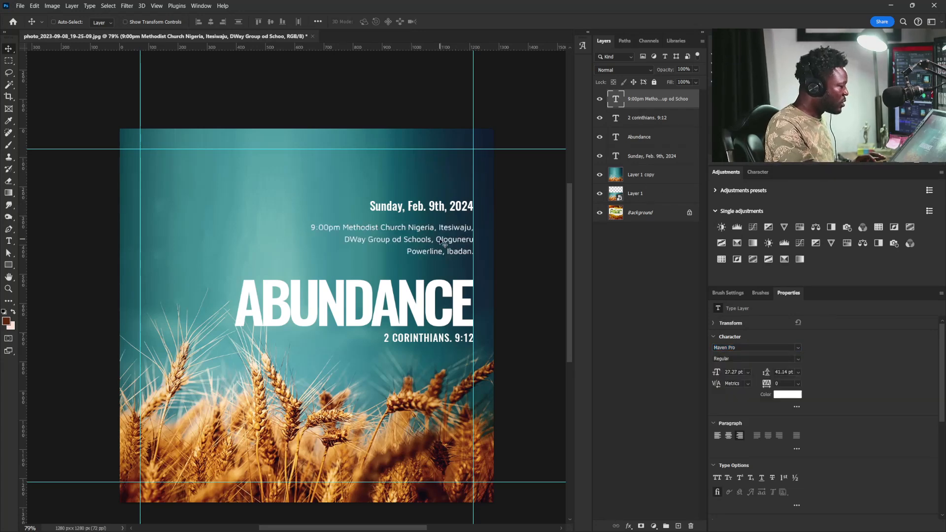
- Scale the time and venue text down to about 87%, keeping it against the right margin guide
{"action": "key", "text": "ctrl"}
{"action": "key", "text": "ctrl+t"}
{"action": "left_click_drag", "start_coordinate": [311, 254], "coordinate": [333, 251]}
{"action": "key", "text": "Return"}
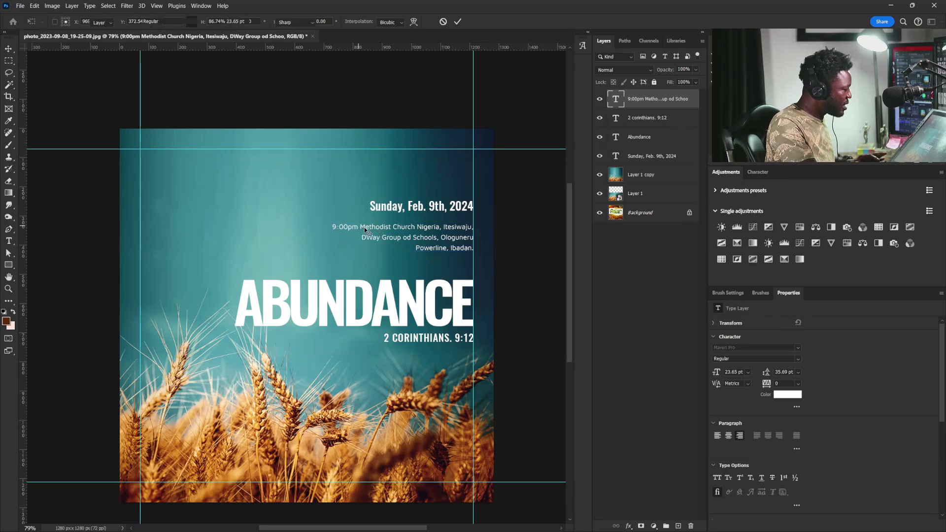
- Set the 9:00pm part of the venue text to Maven Pro Bold
{"action": "left_click", "coordinate": [359, 227]}
{"action": "double_click", "coordinate": [354, 227]}
{"action": "left_click", "coordinate": [799, 359]}
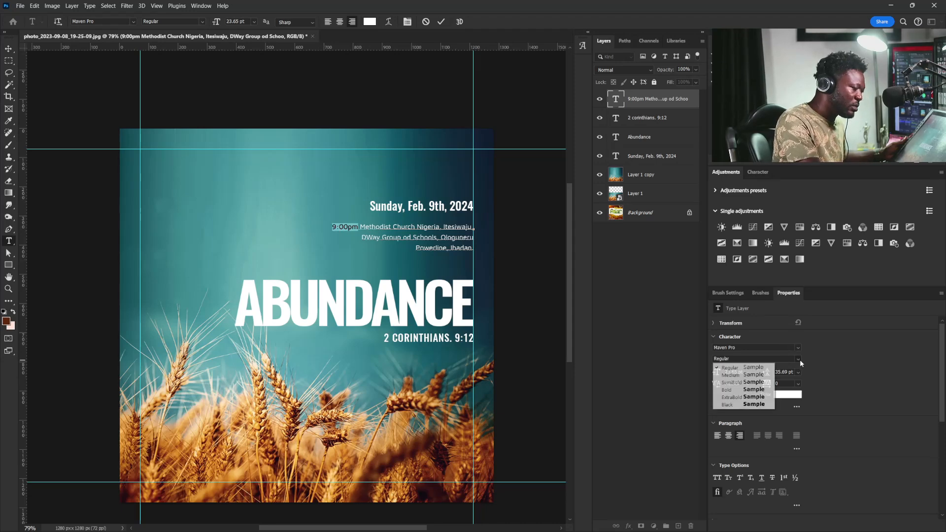
{"action": "left_click", "coordinate": [756, 392]}
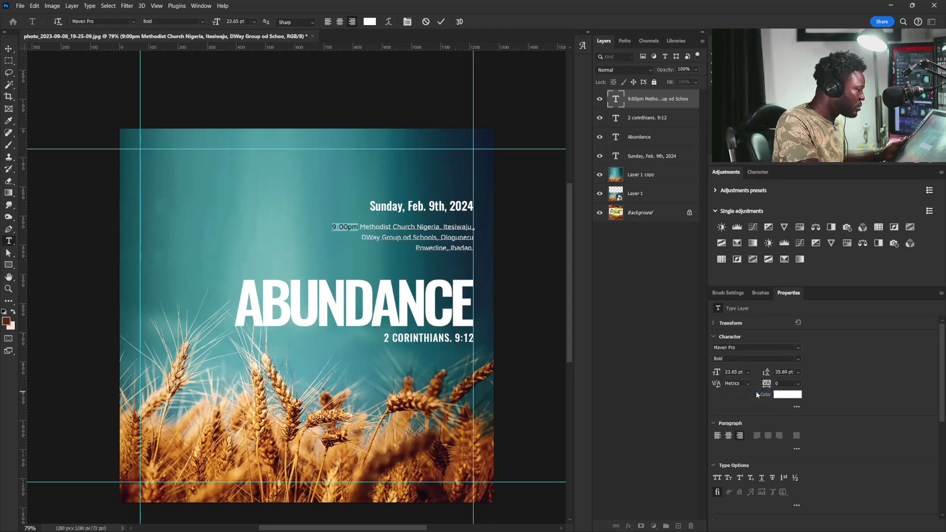
- Insert a line break before "Itesiwaju," in the venue text
{"action": "left_click", "coordinate": [441, 237]}
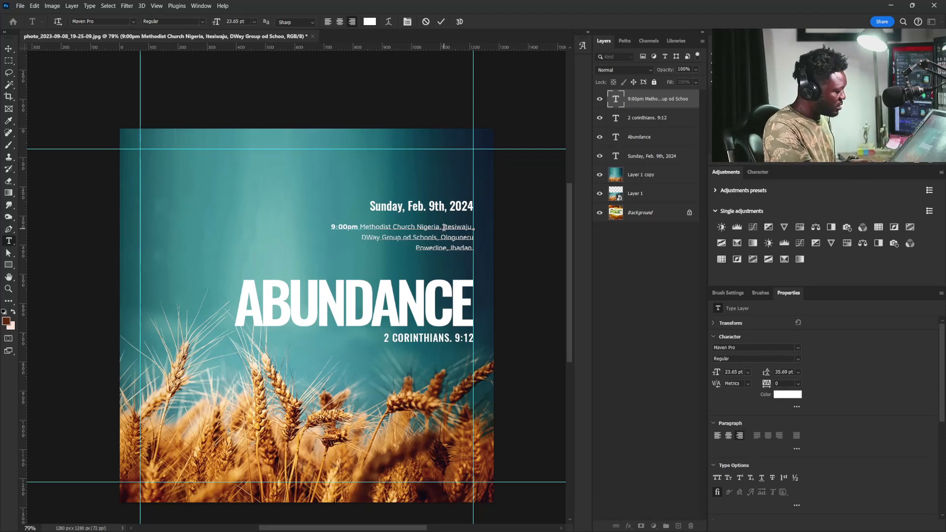
{"action": "left_click", "coordinate": [443, 227]}
{"action": "key", "text": "Return"}
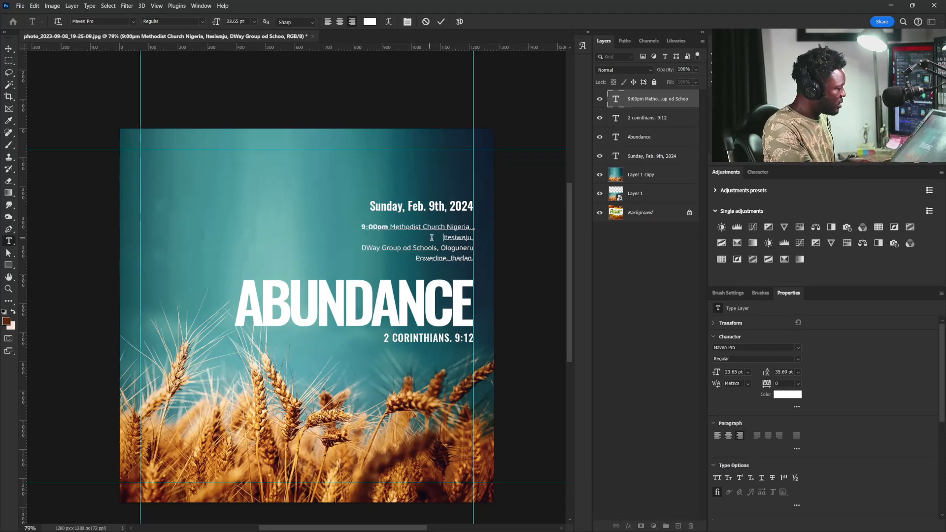
- Rewrap the venue text so its second line ends at "Schools," and its third line reads "Ologuneru Powerline, Ibadan."
{"action": "left_click", "coordinate": [361, 248]}
{"action": "key", "text": "BackSpace"}
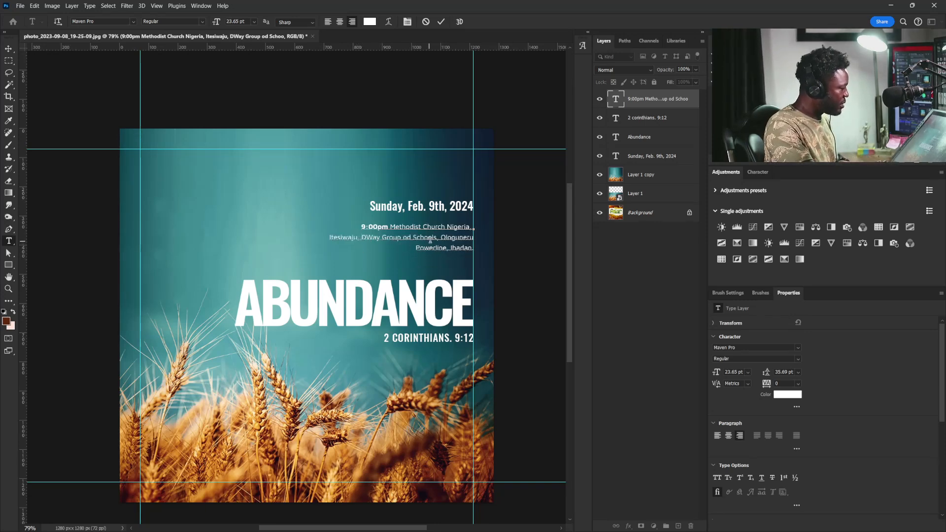
{"action": "key", "text": "Return"}
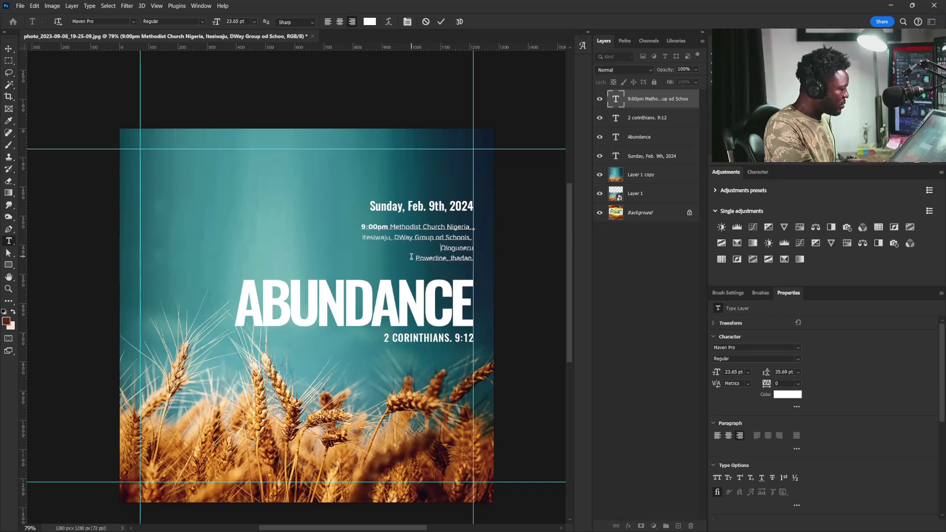
{"action": "key", "text": "BackSpace"}
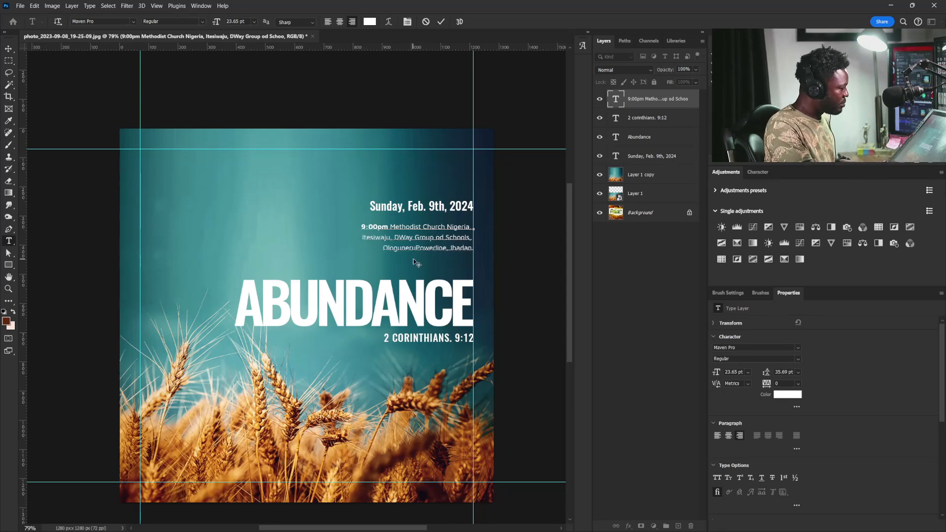
- Set the date text in bold Maven Pro to match the venue text, and move the venue text up closer beneath it
{"action": "left_click", "coordinate": [8, 49]}
{"action": "left_click", "coordinate": [660, 118]}
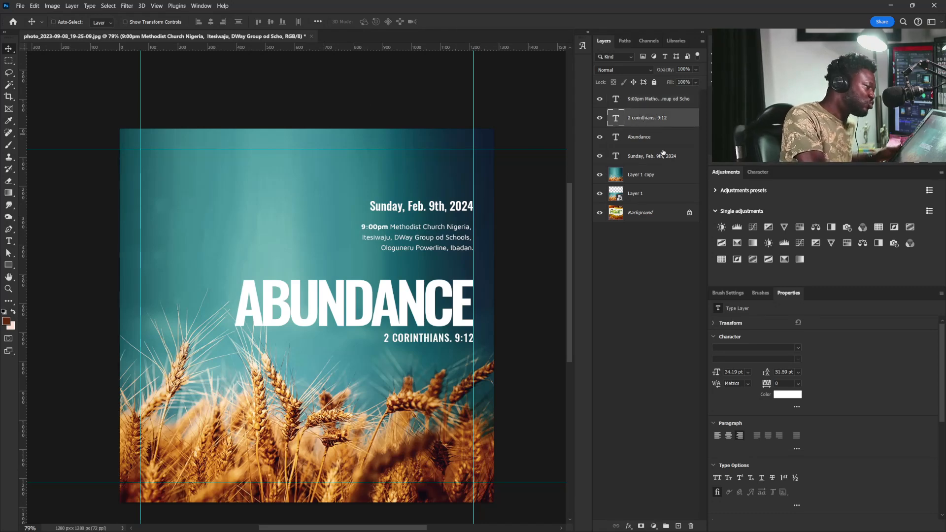
{"action": "left_click", "coordinate": [645, 106]}
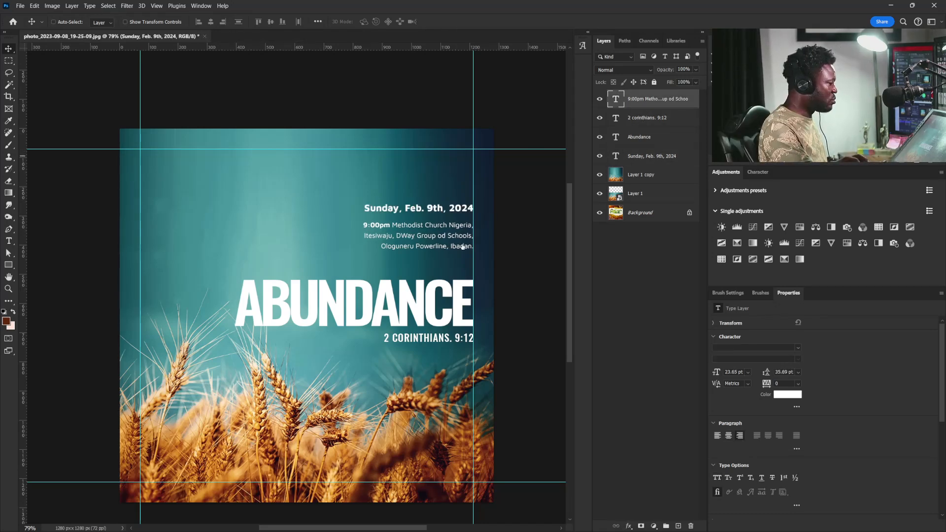
- Move the wheat field image on Layer 1 copy straight up to Y -140 px
{"action": "left_click", "coordinate": [620, 180]}
{"action": "left_click_drag", "start_coordinate": [384, 413], "coordinate": [384, 374]}
{"action": "left_click", "coordinate": [635, 147]}
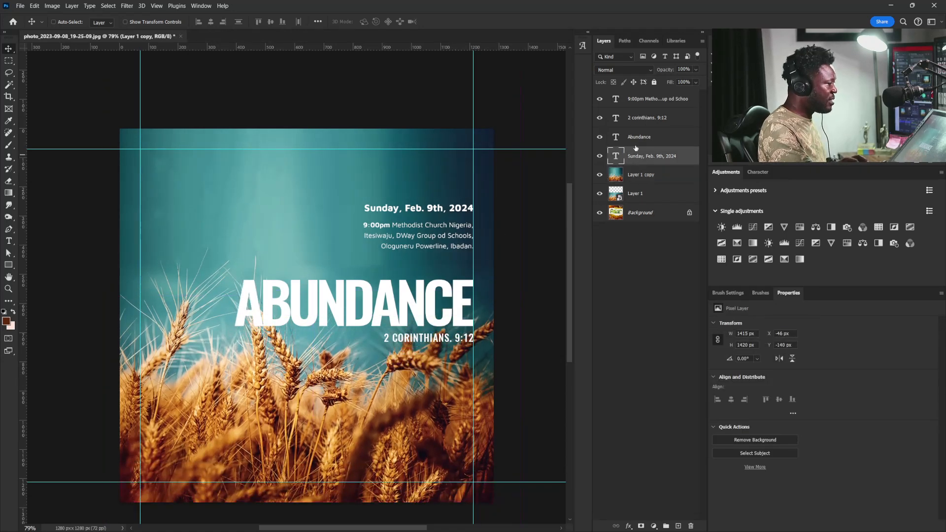
{"action": "left_click", "coordinate": [454, 247], "text": "ctrl"}
{"action": "left_click_drag", "start_coordinate": [454, 246], "coordinate": [454, 215]}
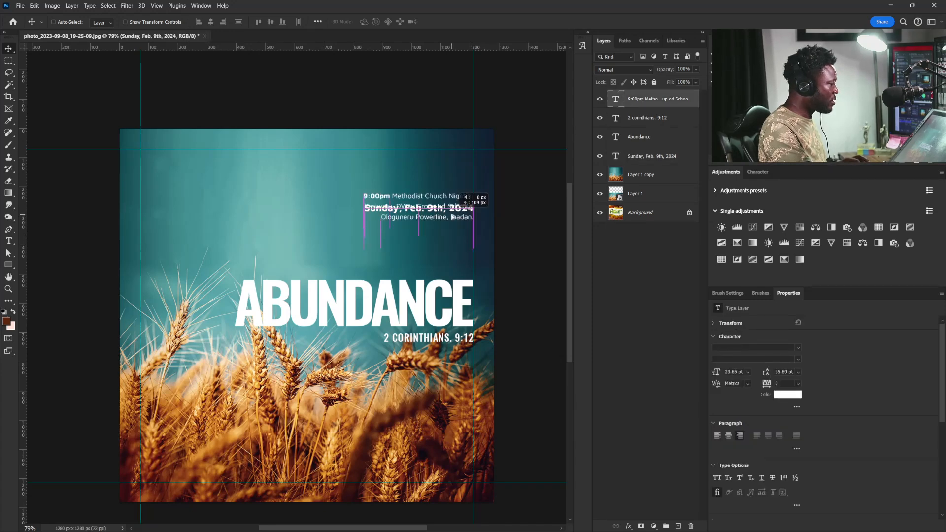
{"action": "key", "text": "ctrl+z"}
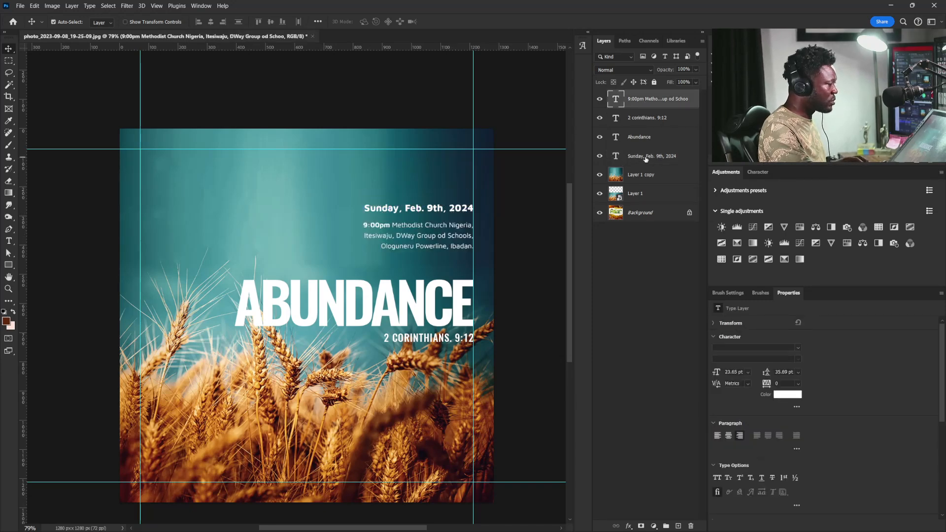
- Move the date, venue, headline and verse texts up together to the upper margin guide, and hide the guides
{"action": "left_click", "coordinate": [646, 157], "text": "shift"}
{"action": "left_click_drag", "start_coordinate": [457, 304], "coordinate": [457, 253]}
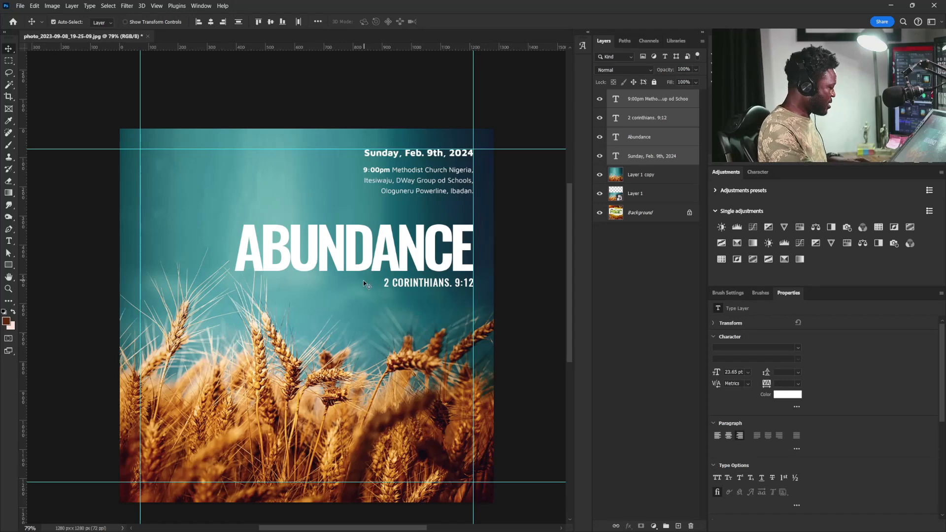
{"action": "key", "text": "ctrl+semicolon"}
{"action": "mouse_move", "coordinate": [411, 301]}
{"action": "left_mouse_down"}
{"action": "mouse_move", "coordinate": [405, 272]}
{"action": "mouse_move", "coordinate": [413, 304]}
{"action": "left_mouse_up"}
{"action": "right_click", "coordinate": [400, 275]}
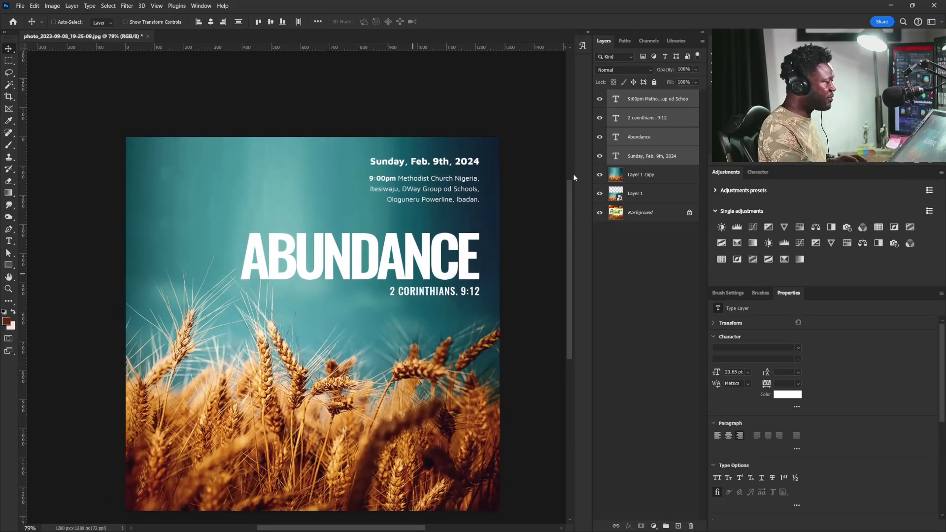
- Scale the Abundance headline and the verse together to about 127% from their right edge, and shift them slightly down
{"action": "left_click", "coordinate": [638, 140]}
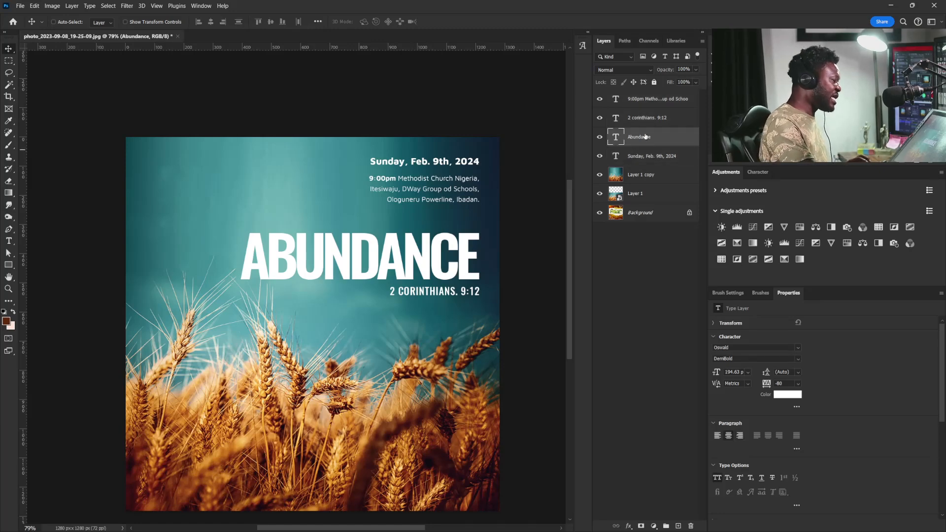
{"action": "left_click", "coordinate": [659, 119], "text": "ctrl"}
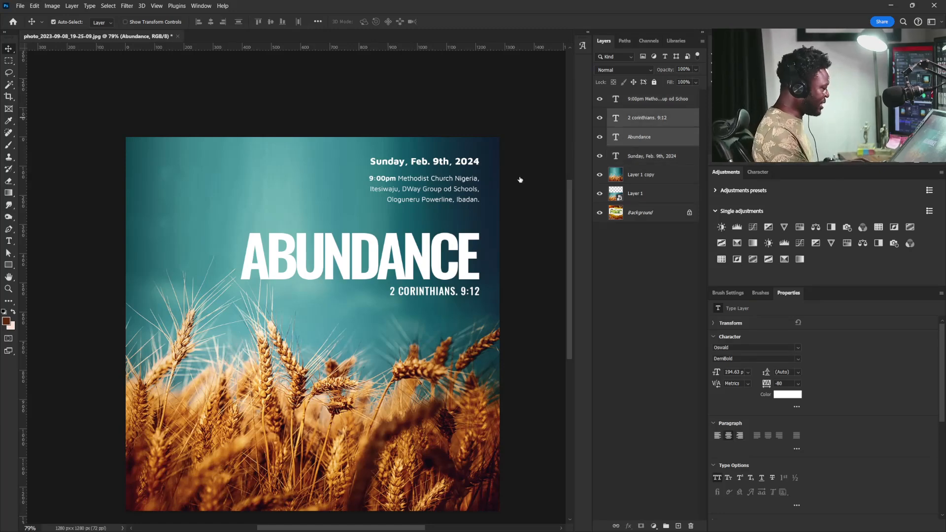
{"action": "key", "text": "ctrl+t"}
{"action": "left_click_drag", "start_coordinate": [242, 295], "coordinate": [178, 313]}
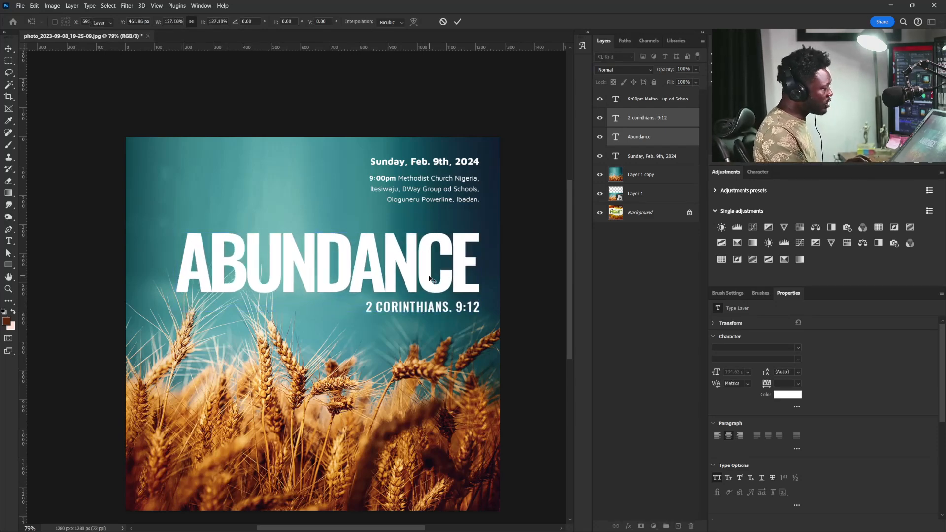
{"action": "key", "text": "Return"}
{"action": "left_click_drag", "start_coordinate": [429, 278], "coordinate": [433, 284]}
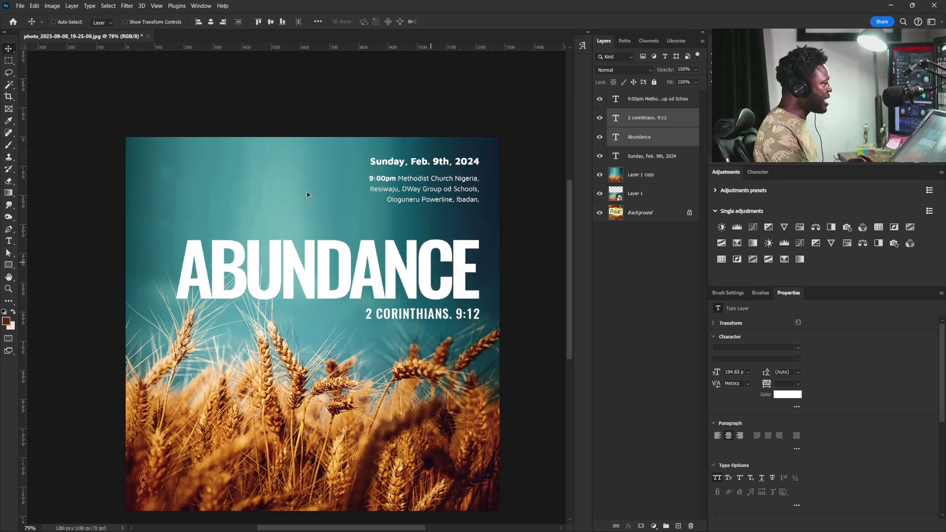
- Show only the original flyer on the Background layer and copy its Conquerors Praying Christian logo area to a new layer
{"action": "left_click", "coordinate": [619, 197]}
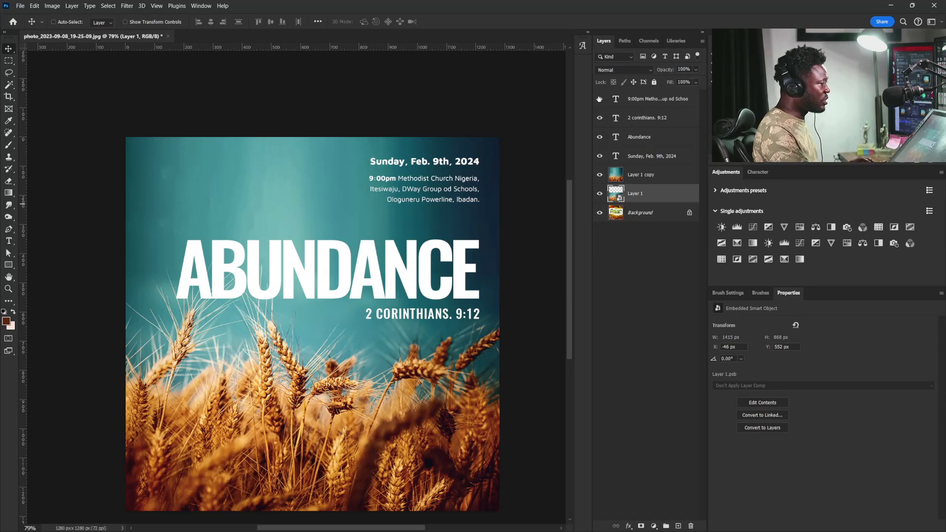
{"action": "left_click", "coordinate": [624, 211]}
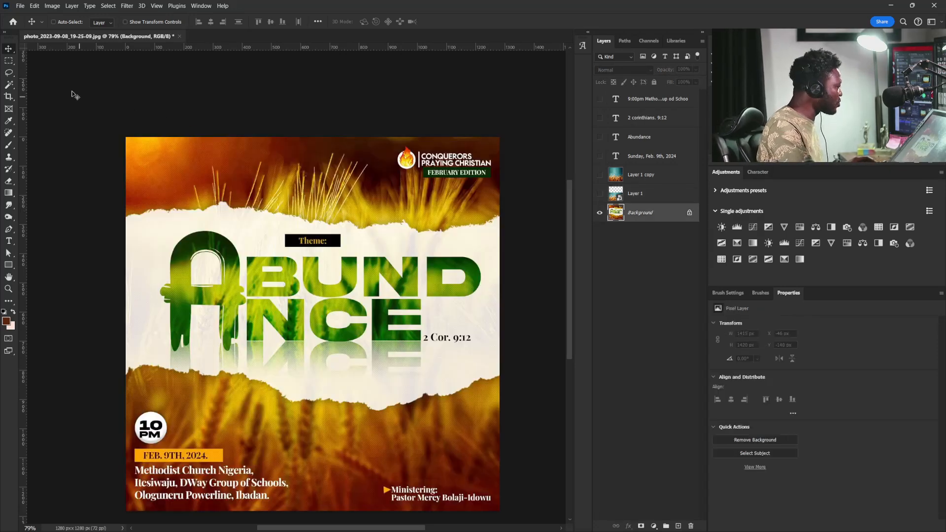
{"action": "left_click", "coordinate": [8, 60]}
{"action": "left_click_drag", "start_coordinate": [387, 142], "coordinate": [495, 183]}
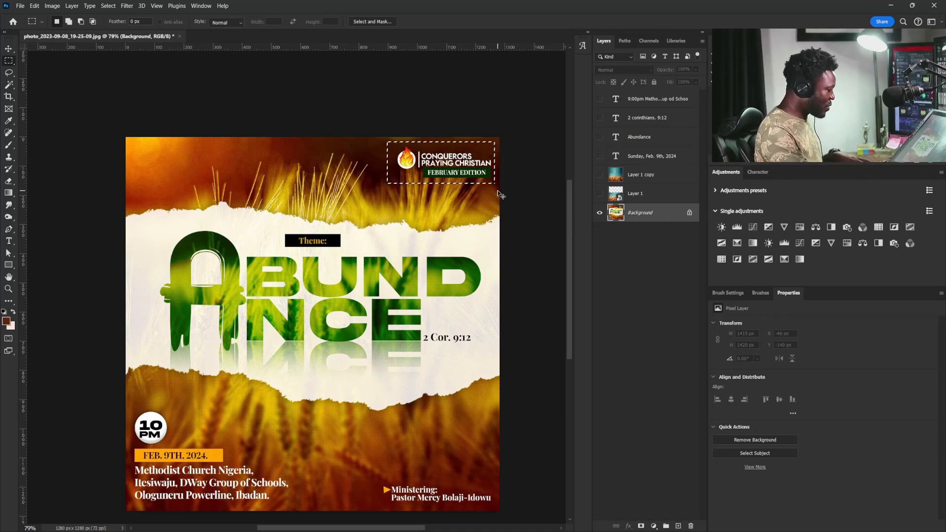
{"action": "key", "text": "ctrl+j"}
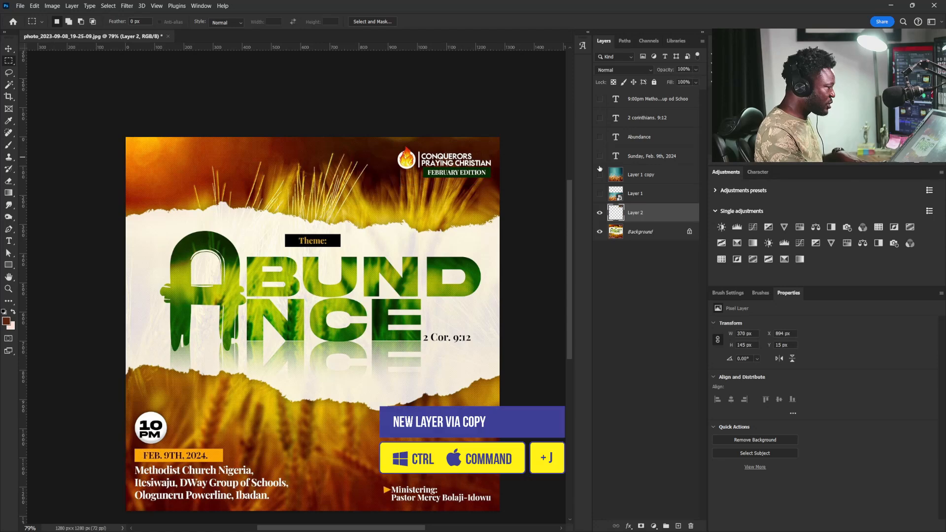
- Bring the logo layer to the front, show all other layers again, and place the logo in the flyer's upper left corner
{"action": "left_click_drag", "start_coordinate": [634, 207], "coordinate": [630, 95]}
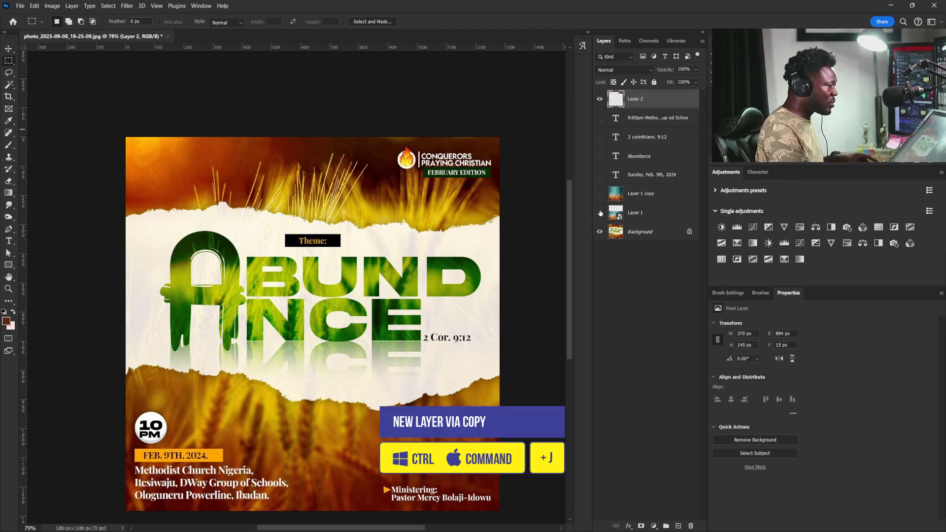
{"action": "left_click", "coordinate": [600, 117]}
{"action": "key", "text": "v"}
{"action": "left_click_drag", "start_coordinate": [477, 167], "coordinate": [228, 179]}
- Desaturate the logo layer and set its blend mode to Screen
{"action": "key", "text": "ctrl+shift+u"}
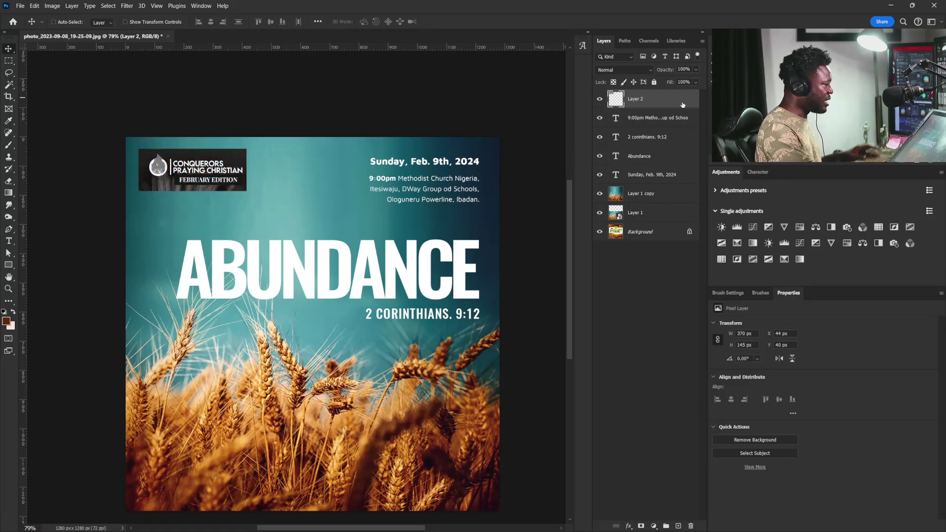
{"action": "left_click", "coordinate": [633, 69]}
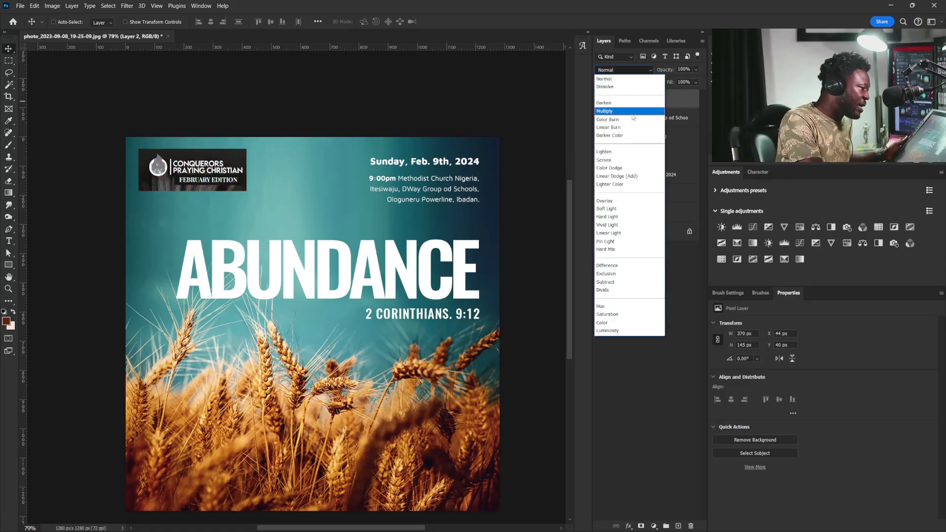
{"action": "left_click", "coordinate": [624, 160]}
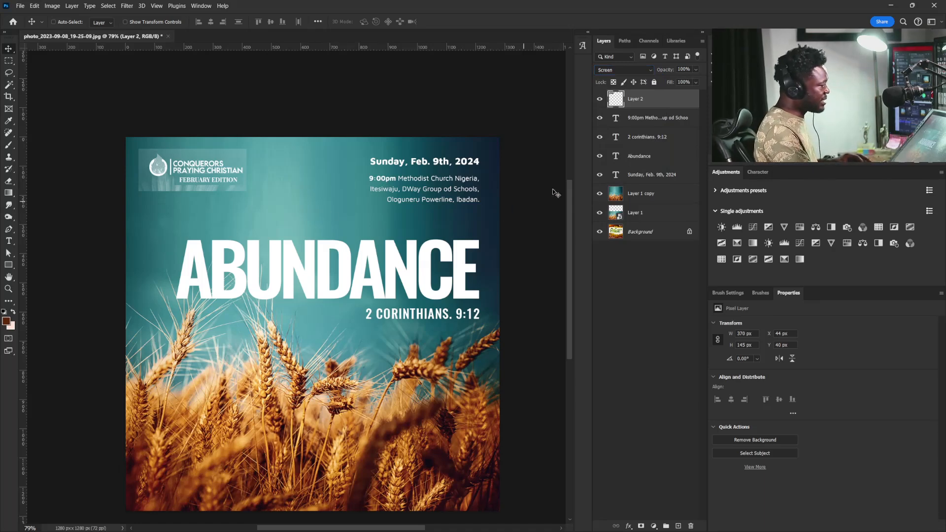
- Apply Levels with inputs 30, 0.34 and 241 to the logo layer, and move the logo left to X 25 px
{"action": "key", "text": "ctrl+l"}
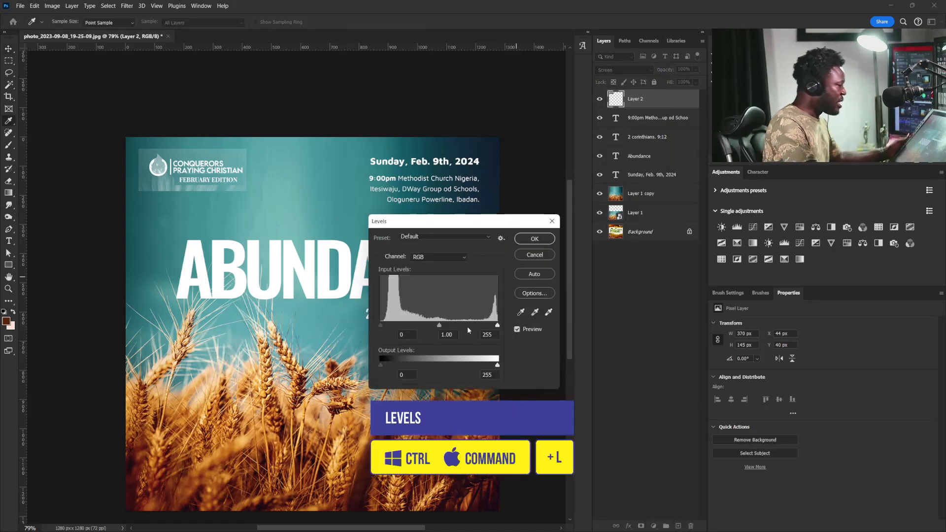
{"action": "left_click_drag", "start_coordinate": [442, 324], "coordinate": [491, 325]}
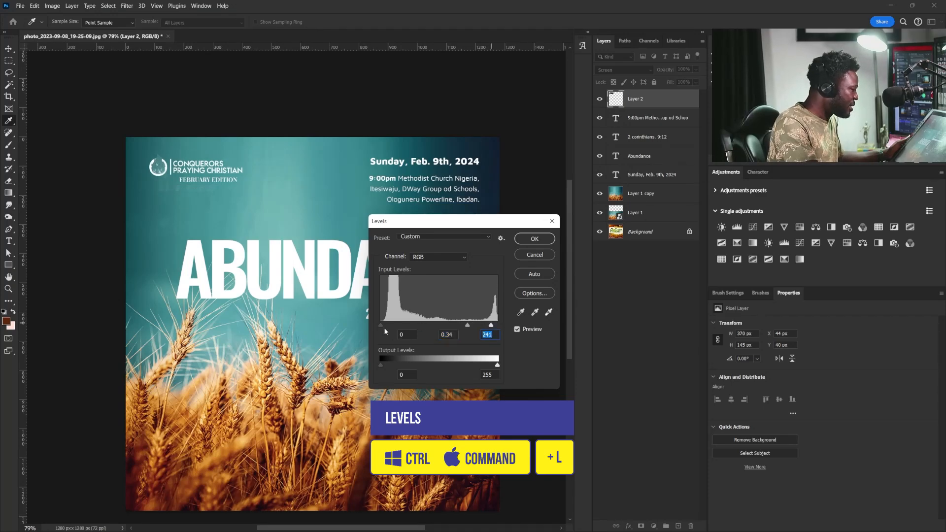
{"action": "mouse_move", "coordinate": [380, 325]}
{"action": "left_mouse_down"}
{"action": "mouse_move", "coordinate": [404, 326]}
{"action": "mouse_move", "coordinate": [394, 325]}
{"action": "left_mouse_up"}
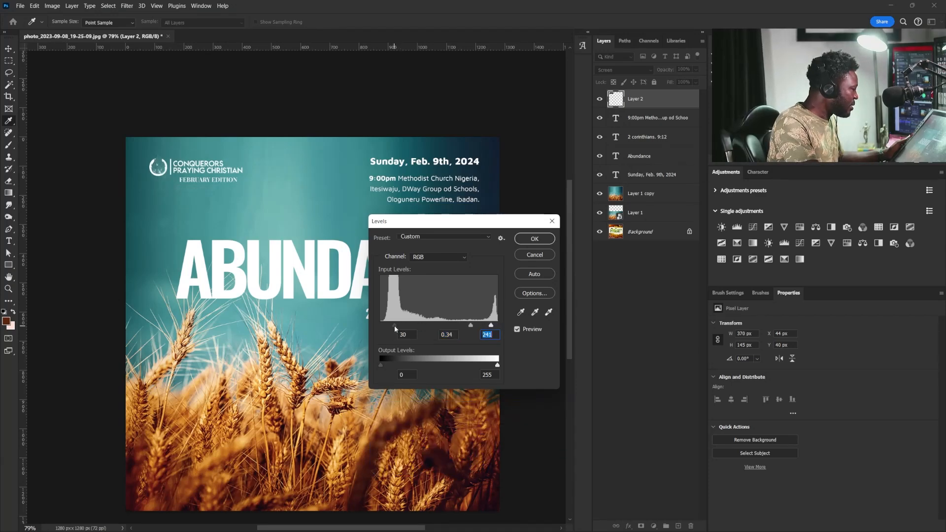
{"action": "left_click", "coordinate": [536, 238]}
{"action": "left_click_drag", "start_coordinate": [234, 197], "coordinate": [251, 214]}
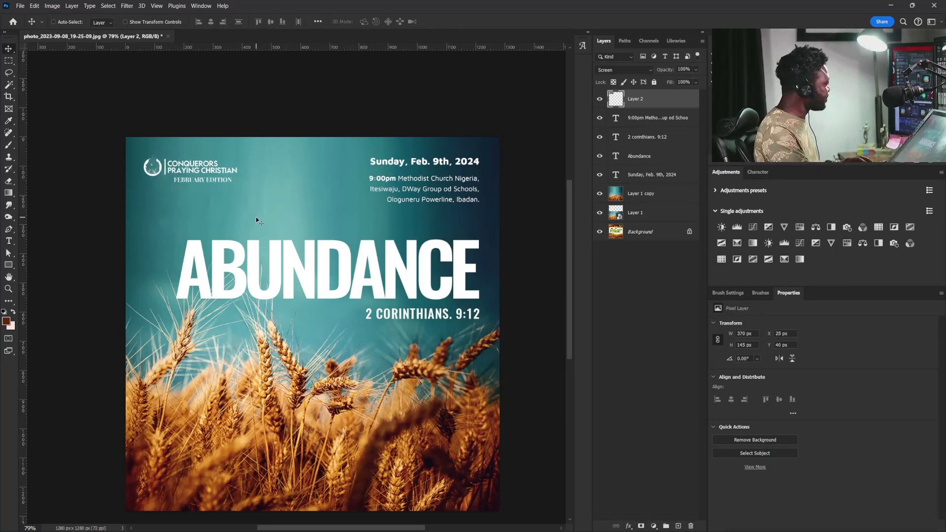
- Group the logo, all four text layers and the wheat field Layer 1 copy
{"action": "scroll", "coordinate": [400, 234], "scroll_direction": "down", "scroll_amount": 2}
{"action": "left_click_drag", "start_coordinate": [399, 234], "coordinate": [381, 243]}
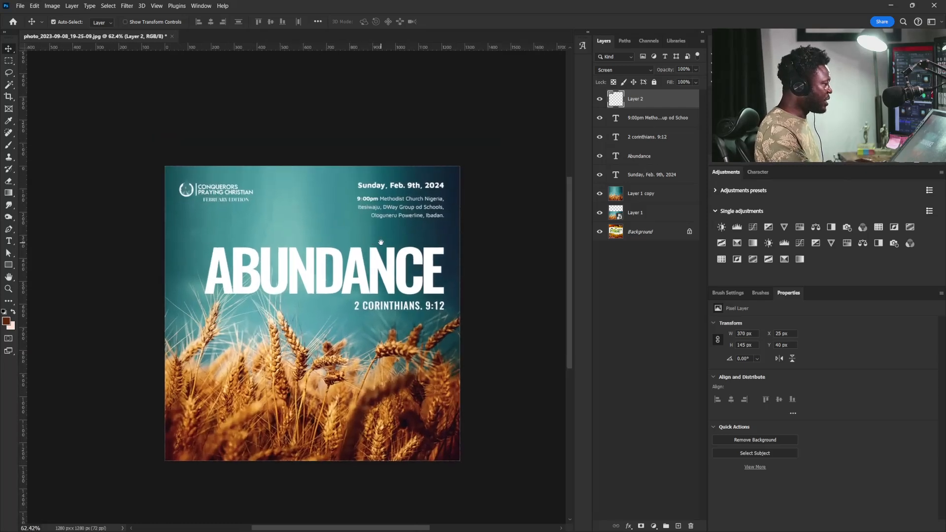
{"action": "left_click", "coordinate": [649, 194], "text": "shift"}
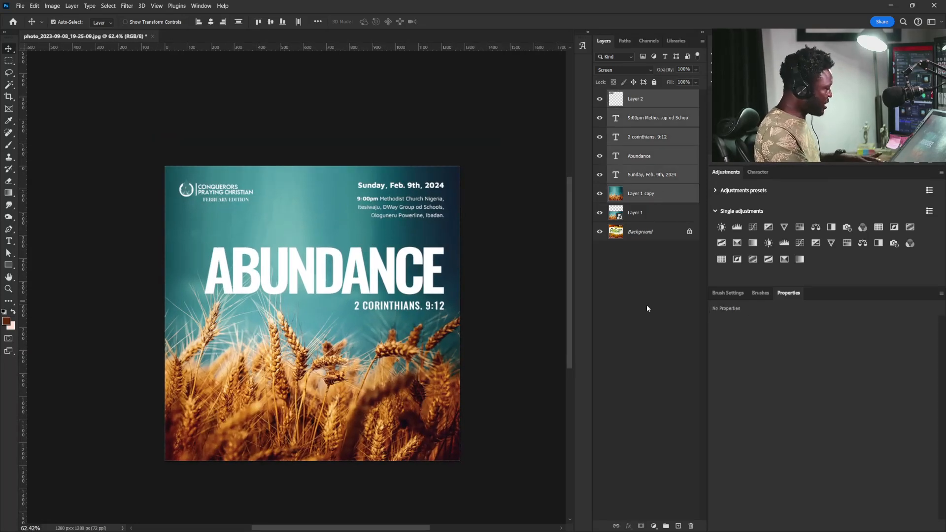
{"action": "key", "text": "ctrl+g"}
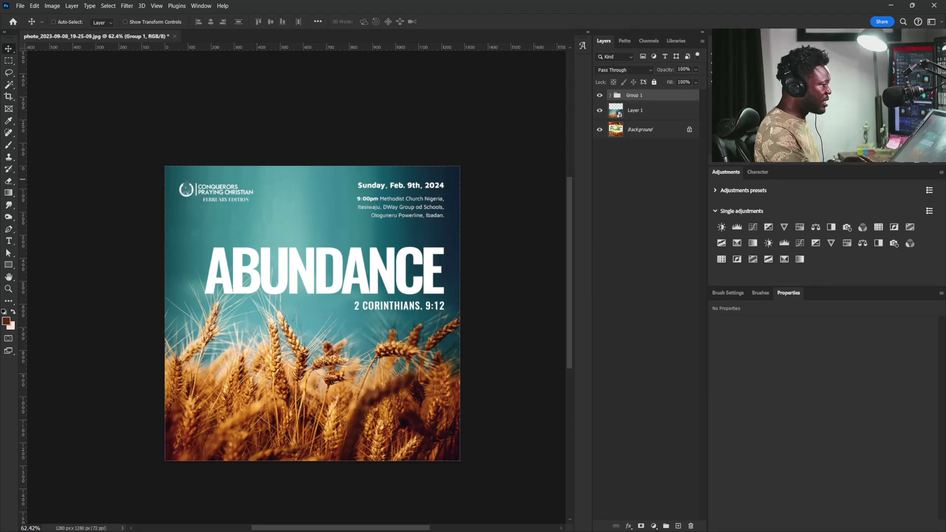
- Expand the layer group and try a bright turquoise, 00ffea, based on a sample from the flyer's sky, as the Abundance headline's text colour
{"action": "left_click", "coordinate": [612, 96]}
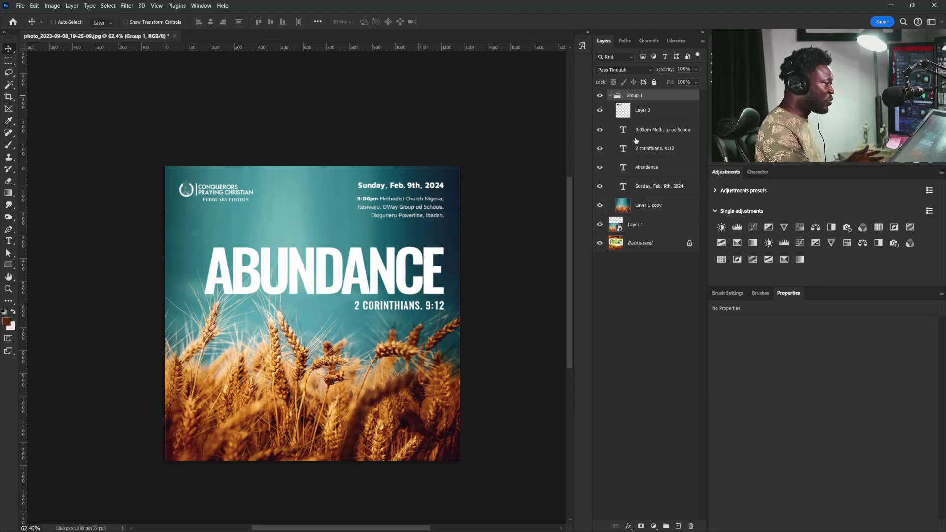
{"action": "left_click", "coordinate": [644, 169]}
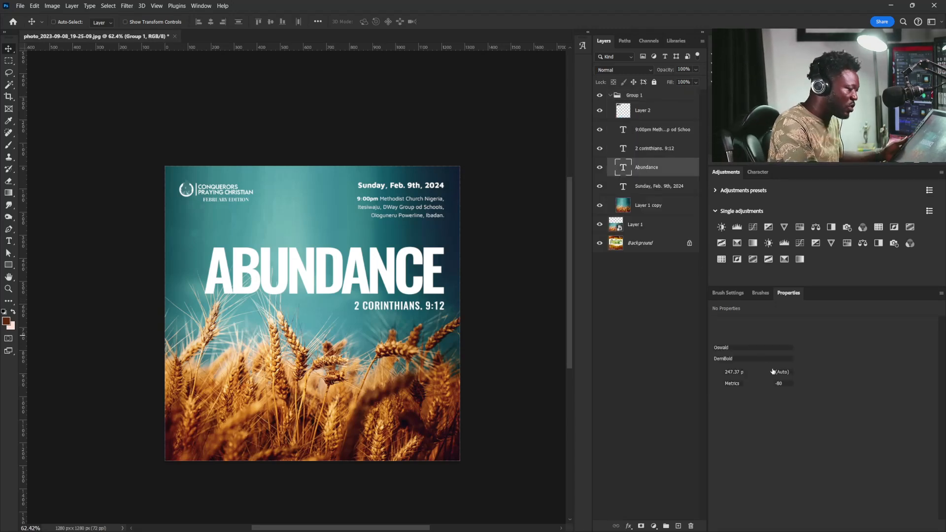
{"action": "left_click", "coordinate": [787, 395]}
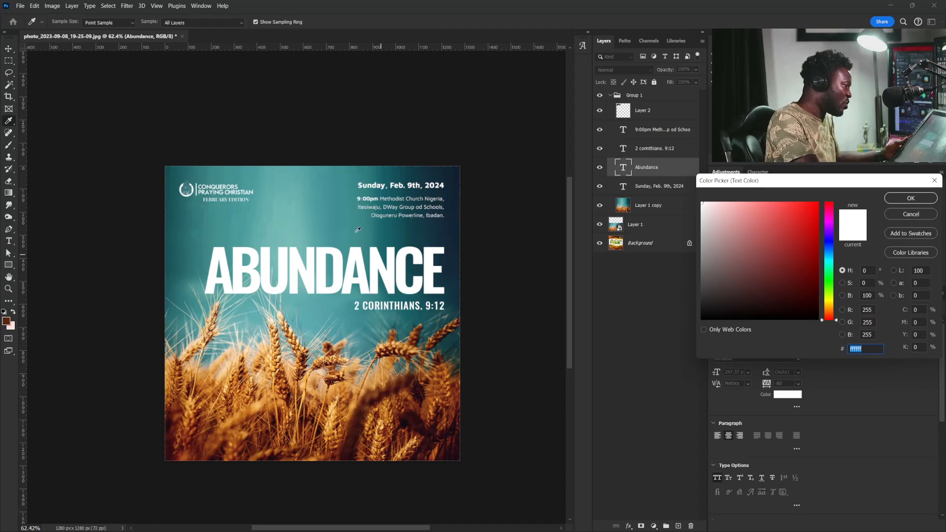
{"action": "left_click", "coordinate": [297, 209]}
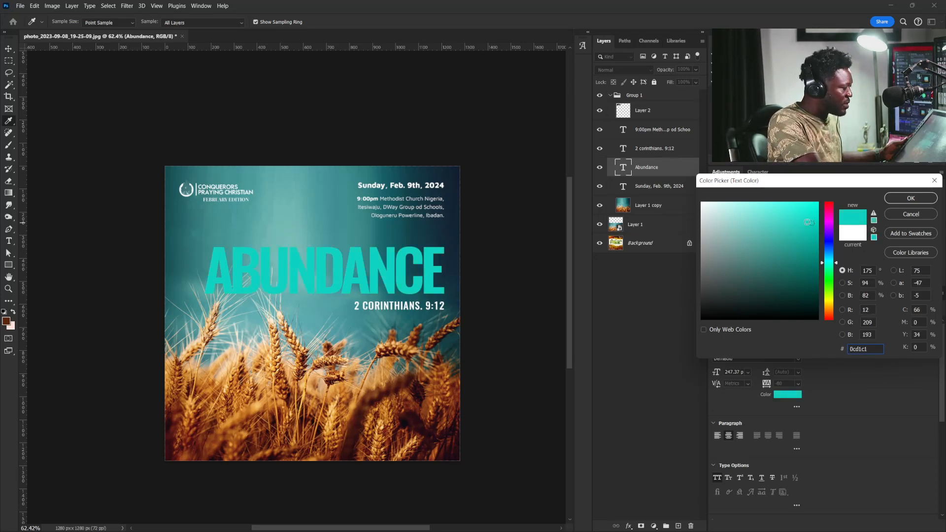
{"action": "left_click_drag", "start_coordinate": [806, 217], "coordinate": [813, 207]}
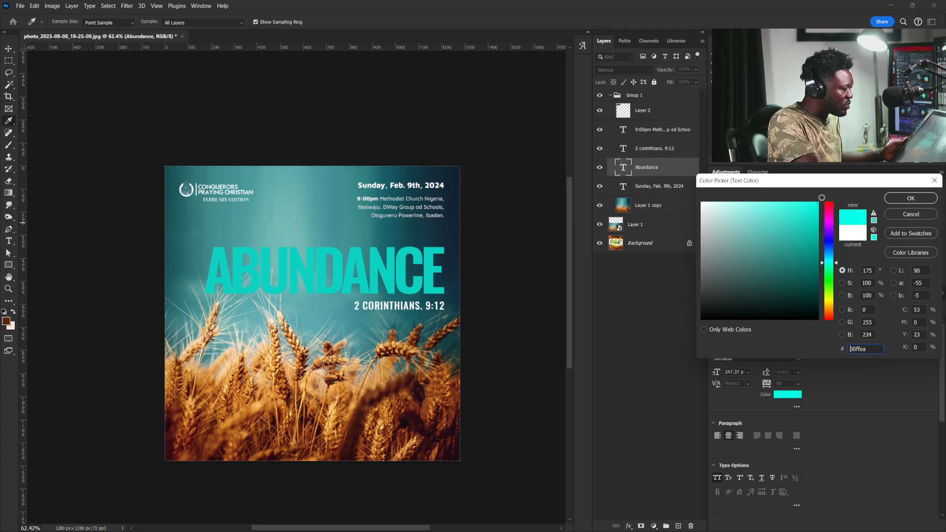
{"action": "left_click", "coordinate": [795, 203]}
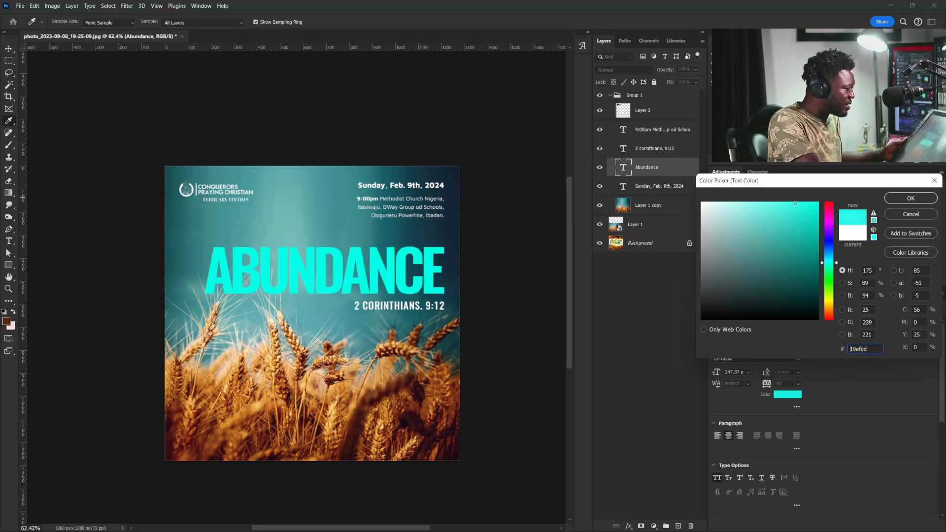
{"action": "left_click_drag", "start_coordinate": [796, 203], "coordinate": [826, 197]}
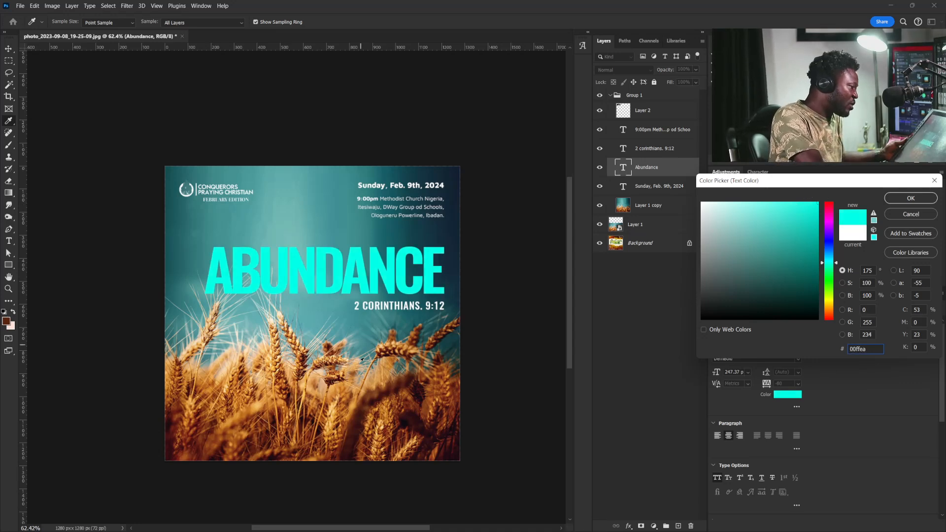
- Sample a golden tone from the wheat for the Abundance headline and shift it to bright yellow, fffc00
{"action": "left_click", "coordinate": [339, 397]}
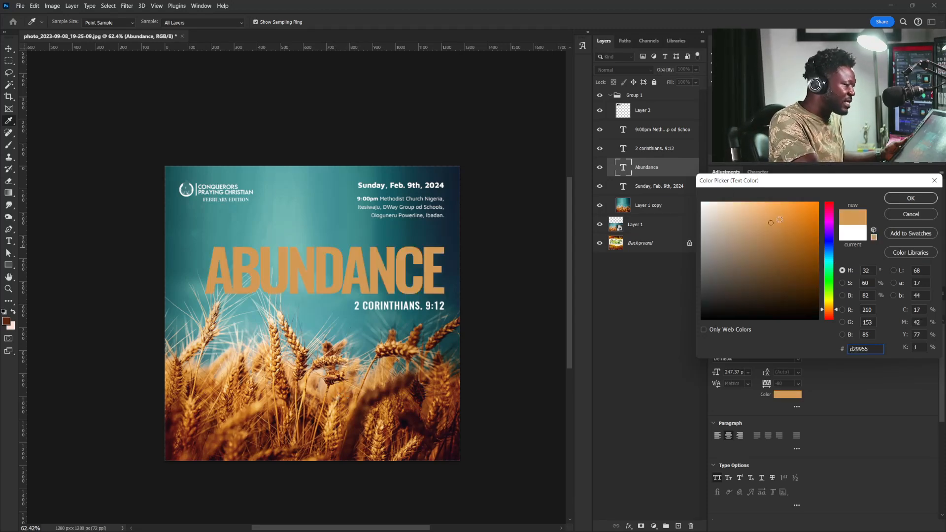
{"action": "left_click_drag", "start_coordinate": [777, 225], "coordinate": [822, 190]}
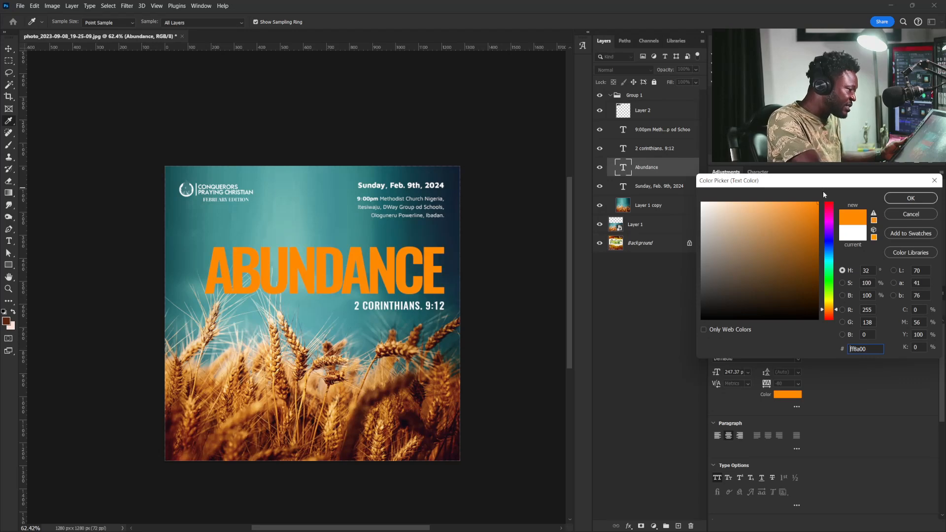
{"action": "left_click_drag", "start_coordinate": [836, 314], "coordinate": [834, 302]}
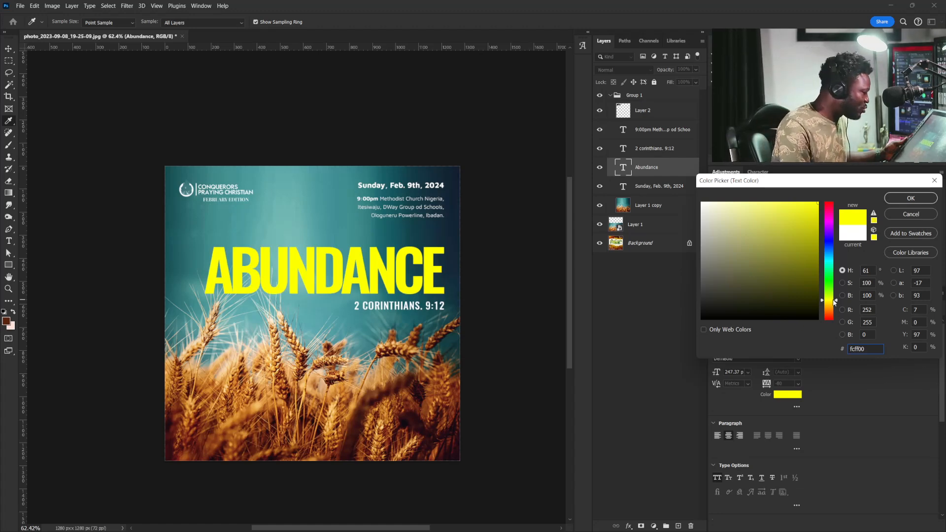
{"action": "left_click", "coordinate": [836, 302]}
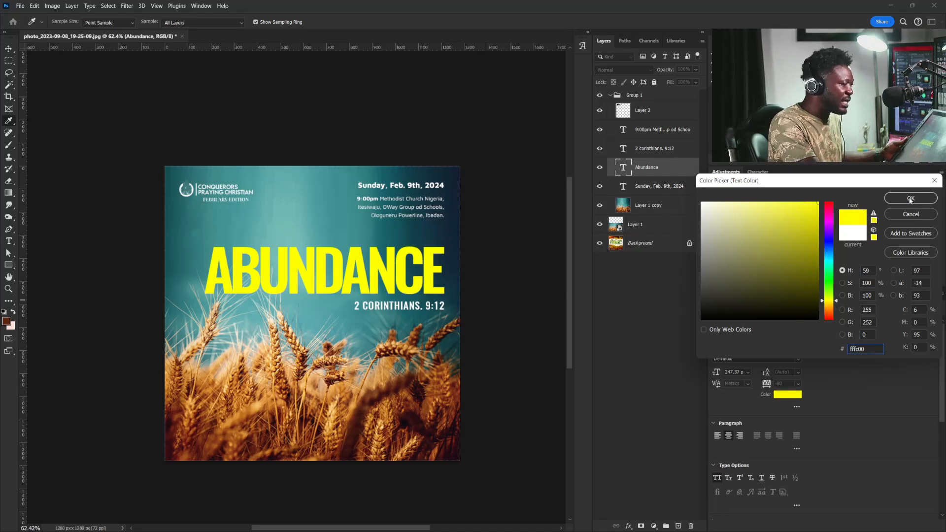
{"action": "key", "text": "Return"}
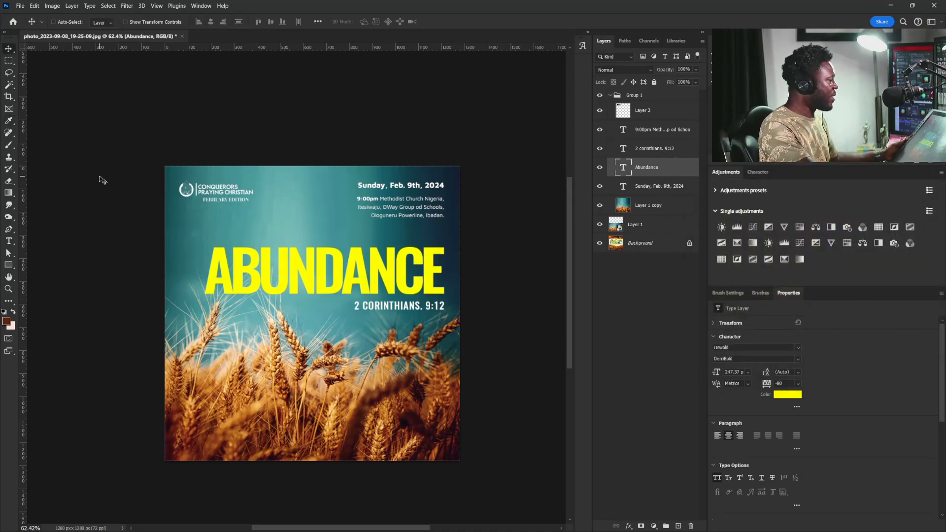